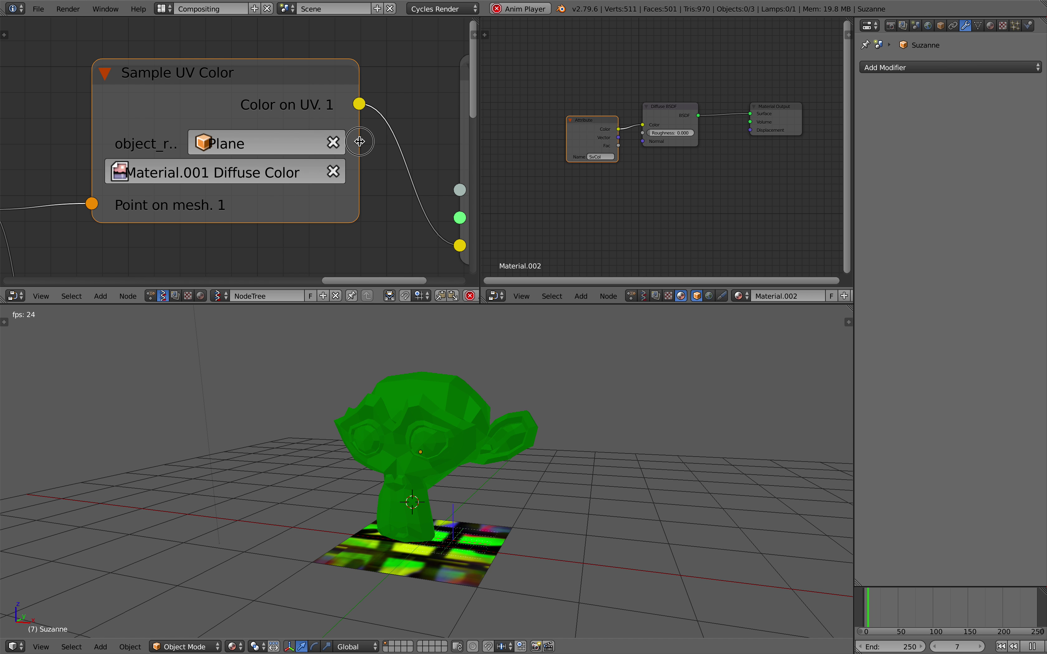
Examine the Sample UV Color node and the finished monkey and textured plane demo during animation playback
drag(361, 142, 392, 143)
scroll(302, 125, down, 1)
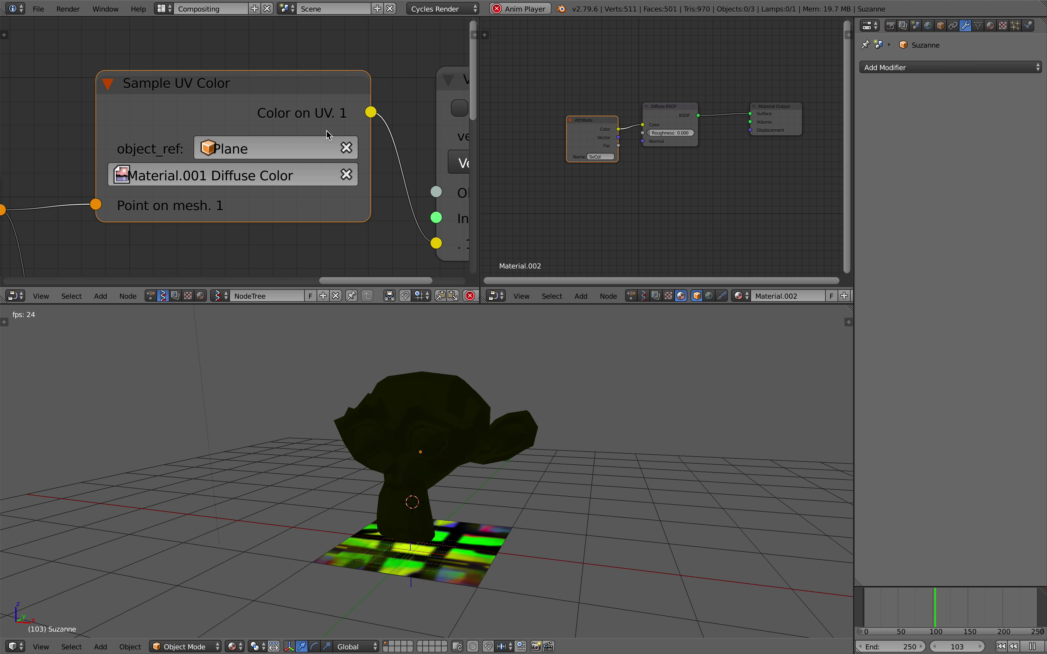
drag(203, 93, 197, 92)
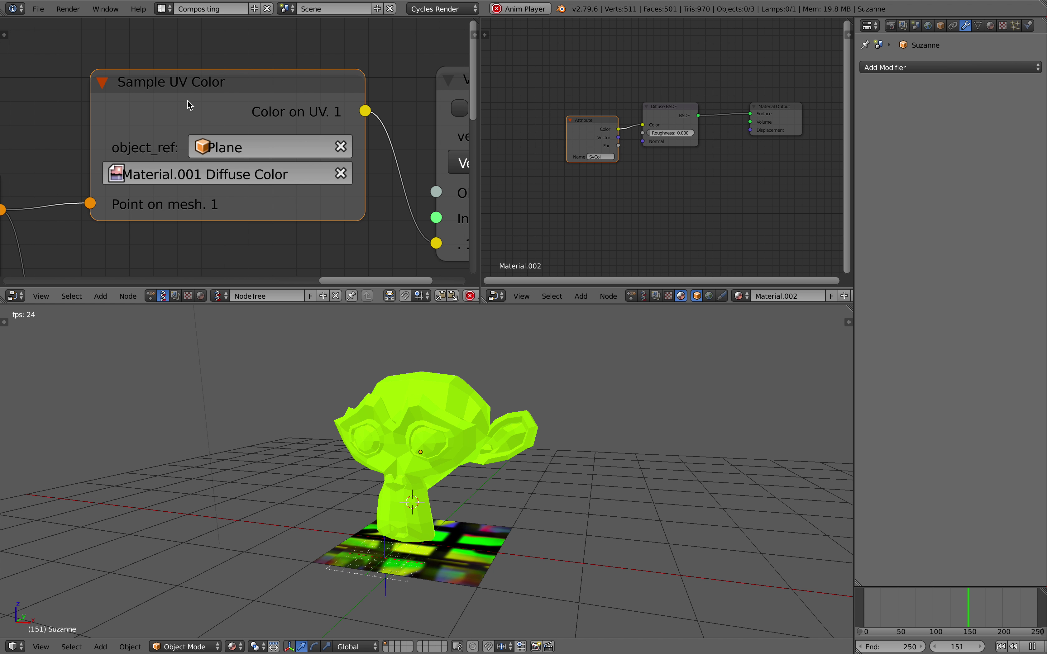
middle_drag(459, 411, 446, 389)
middle_drag(405, 449, 421, 585)
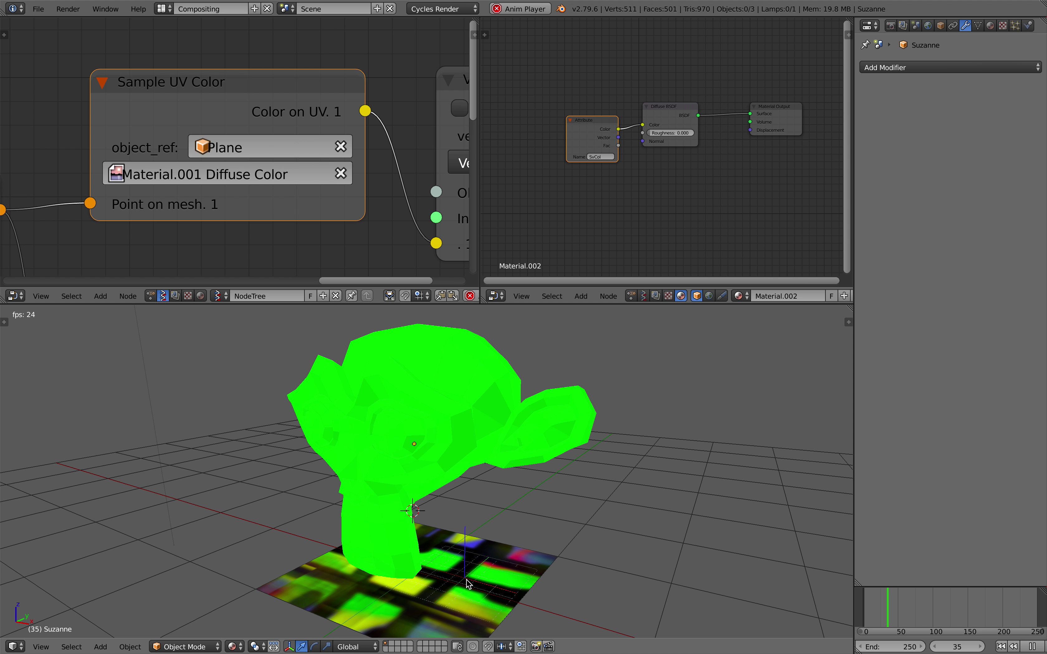
middle_drag(459, 571, 385, 530)
scroll(273, 190, up, 1)
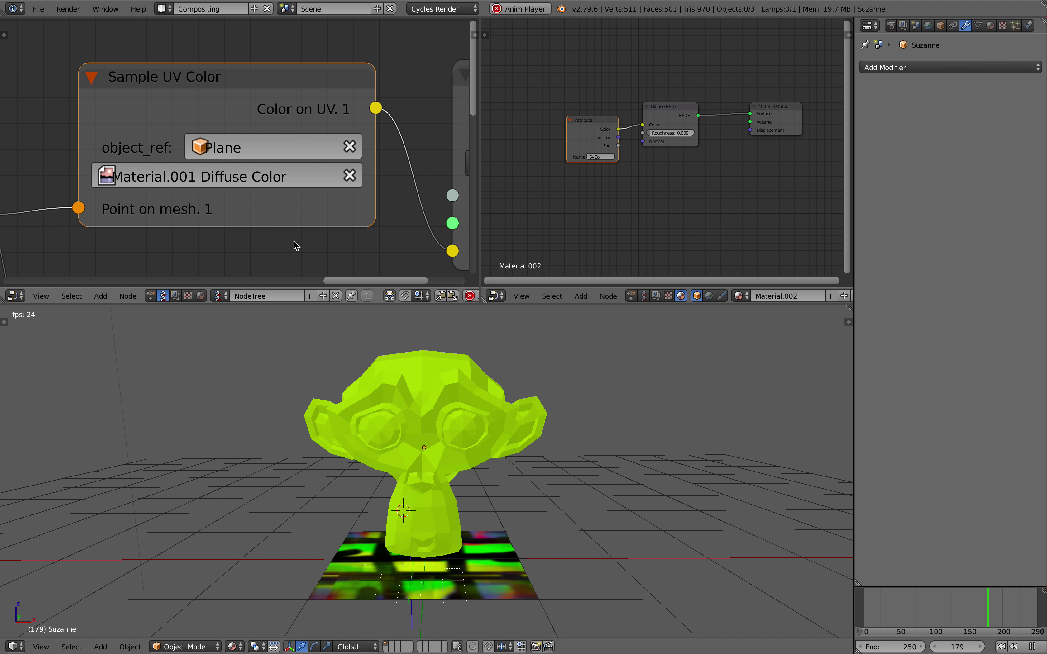
Give the node tree a fake user and start a new scene from the startup file
click(320, 296)
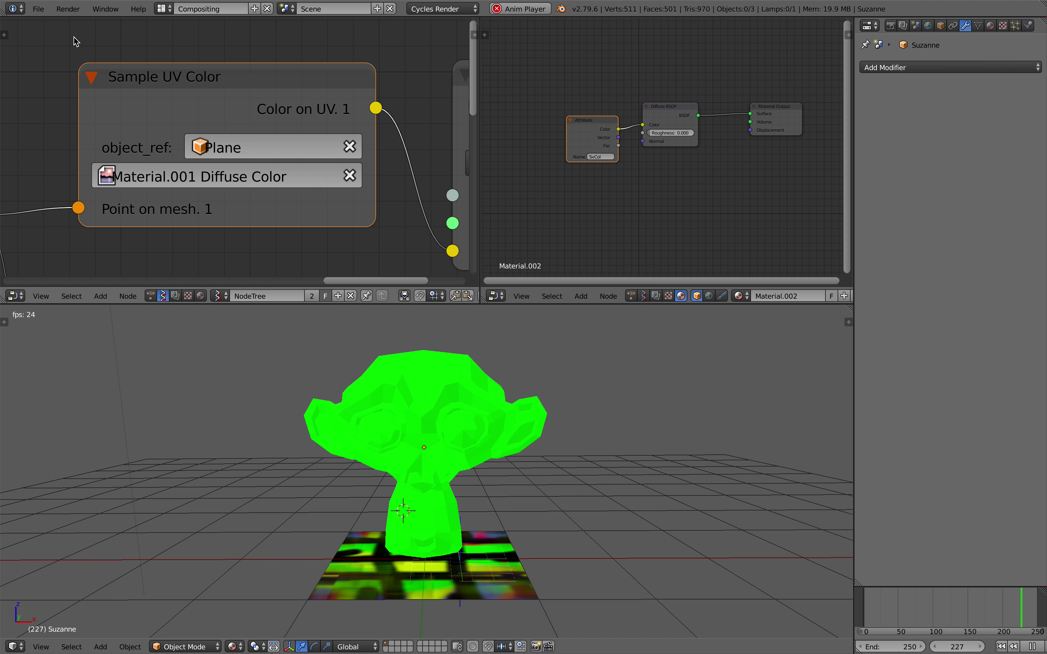
click(40, 10)
click(45, 25)
click(47, 34)
Delete all the default objects and switch the render engine to Cycles Render
middle_drag(575, 247, 534, 247)
key(a)
key(a)
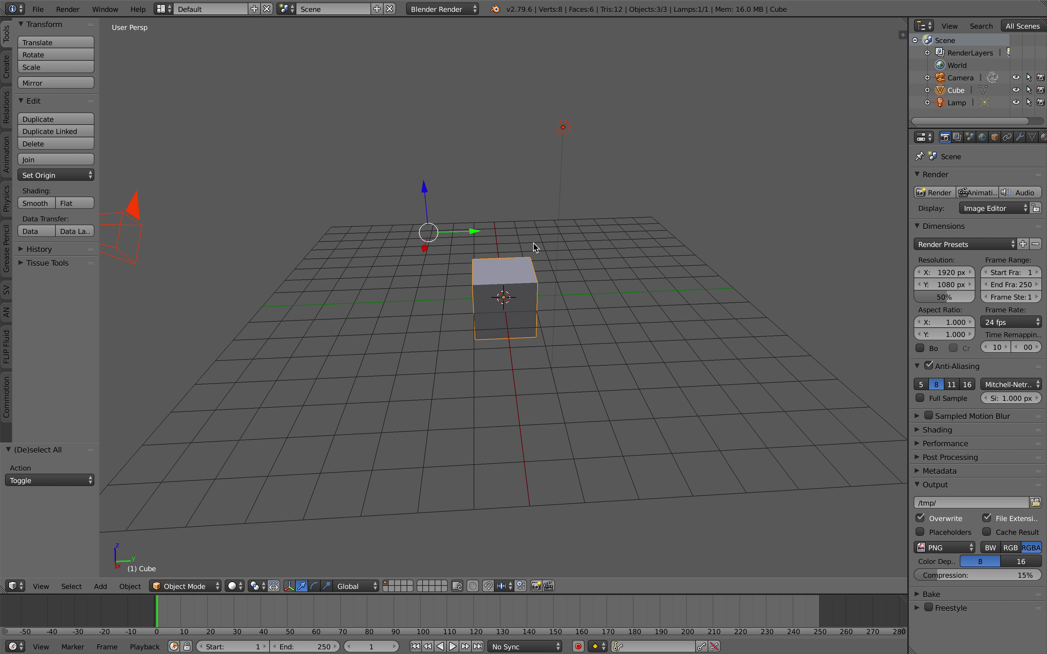
key(x)
click(535, 247)
click(432, 9)
click(432, 50)
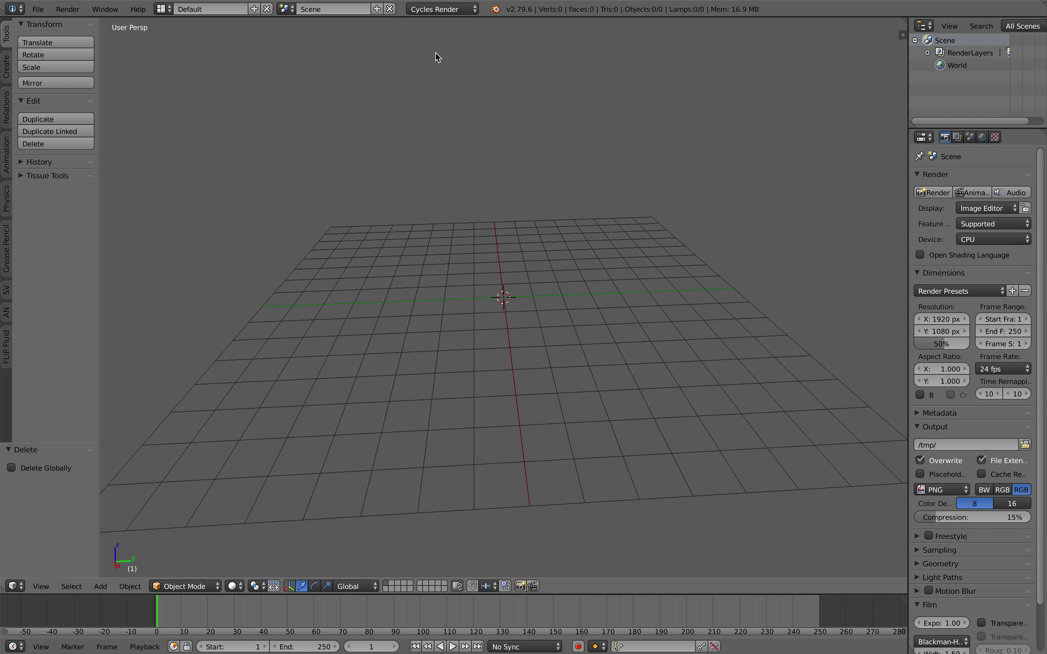
Save the empty scene to the Desktop as sample_uv_color_001.blend
middle_drag(434, 58, 440, 107)
key(ctrl+s)
click(172, 56)
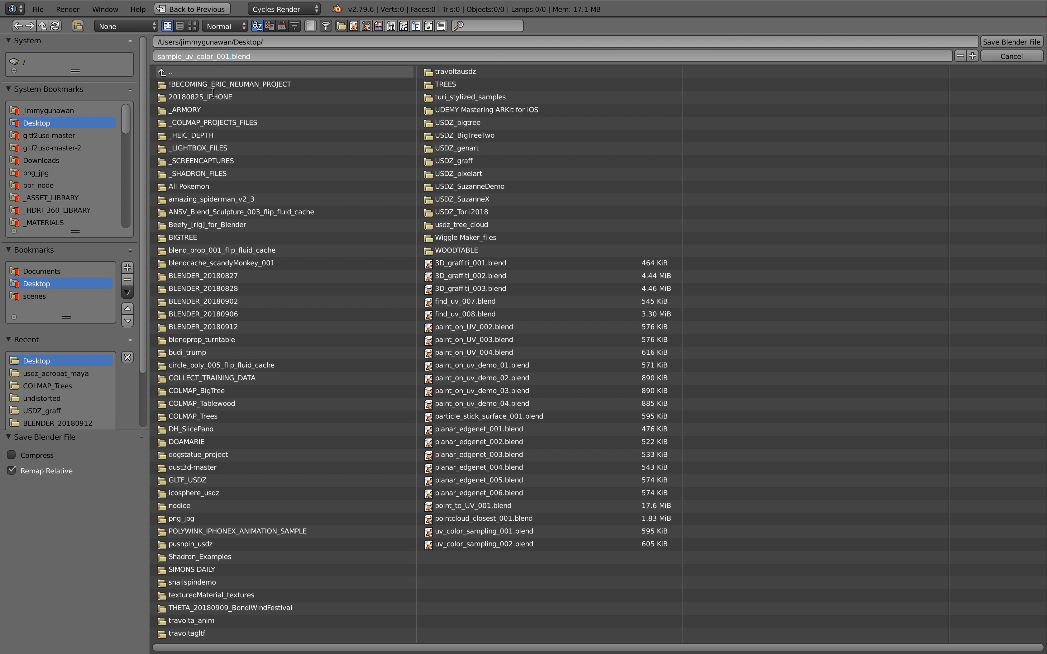
key(Return)
click(982, 41)
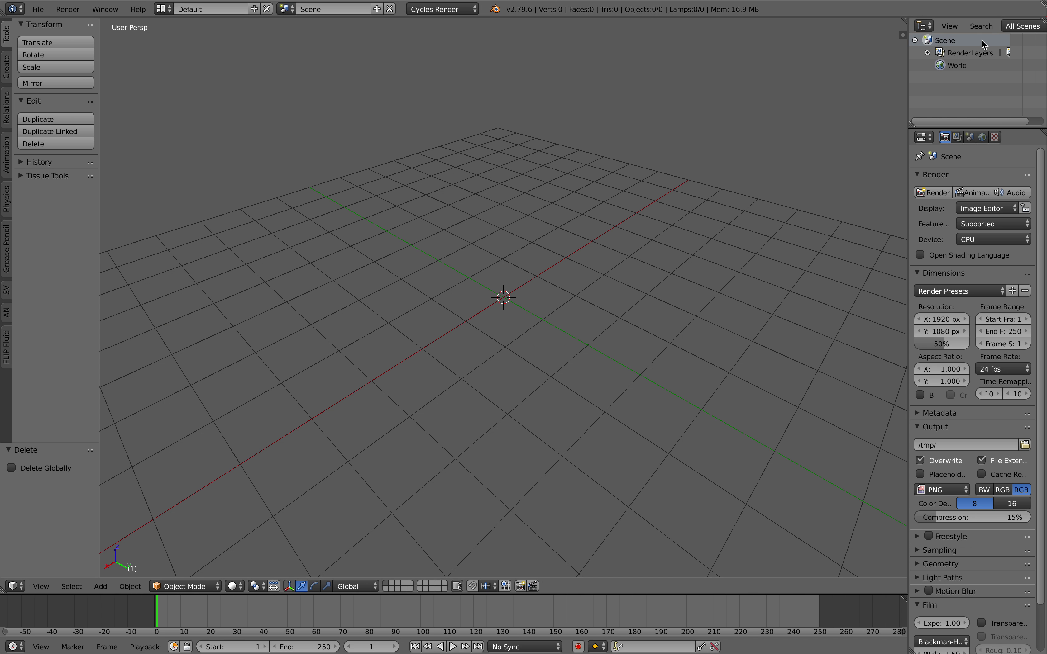
middle_drag(670, 215, 673, 203)
scroll(666, 208, down, 3)
key(ctrl+s)
click(537, 286)
Add a plane mesh at the origin with Generate UVs enabled
key(shift+a)
mouse_move(539, 288)
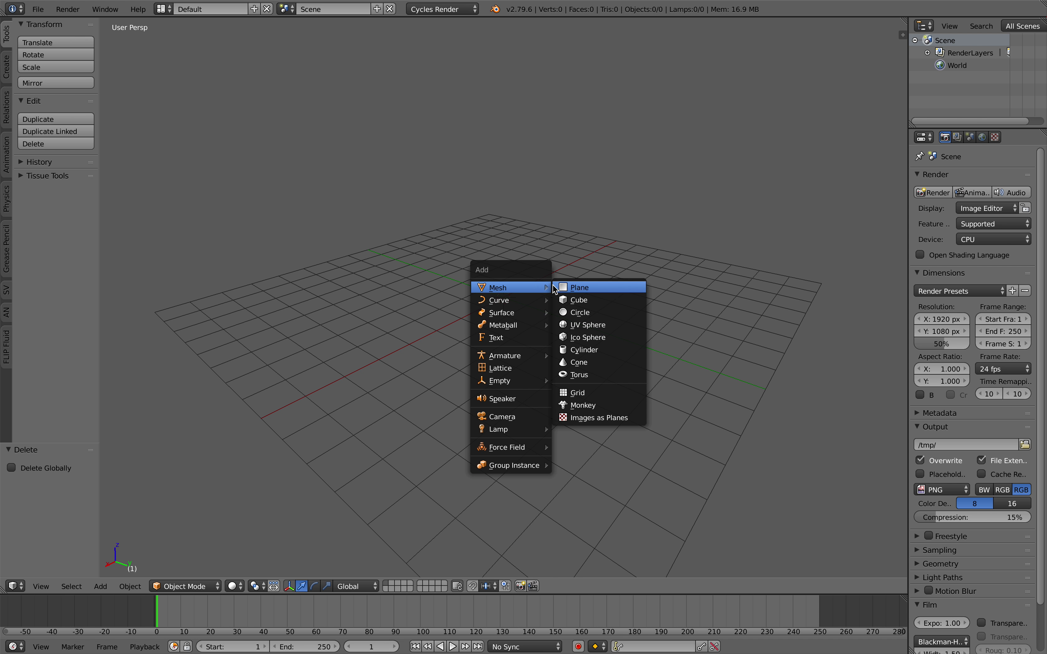
click(572, 289)
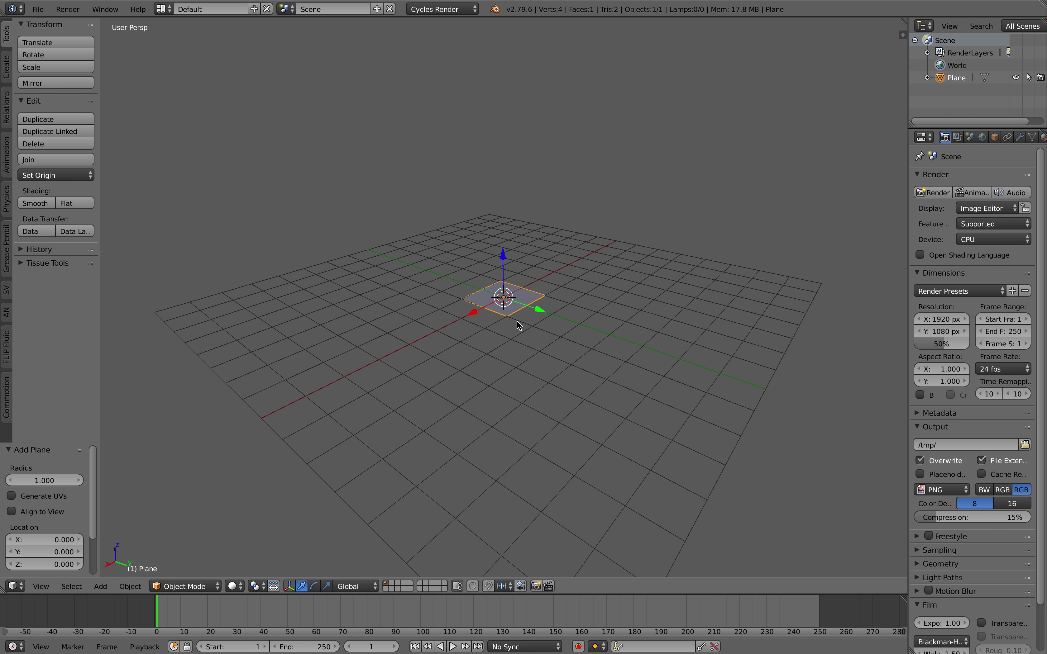
click(38, 496)
scroll(473, 322, up, 5)
middle_drag(473, 322, 530, 292)
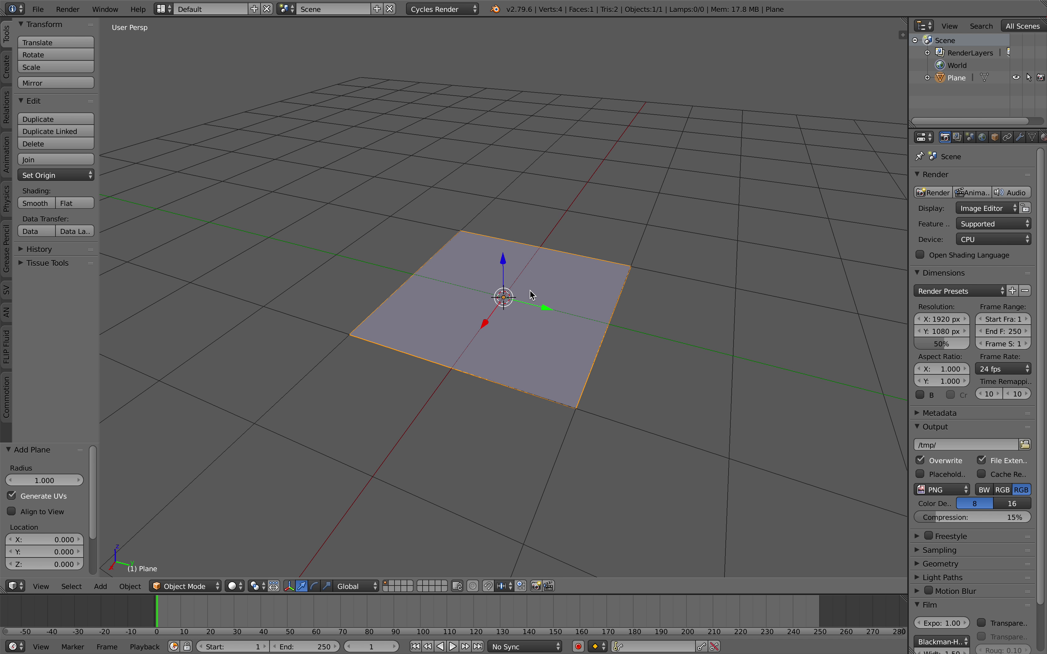
Put the plane into Texture Paint mode and add a blank black 1024 x 1024 px Diffuse Color paint slot
click(168, 7)
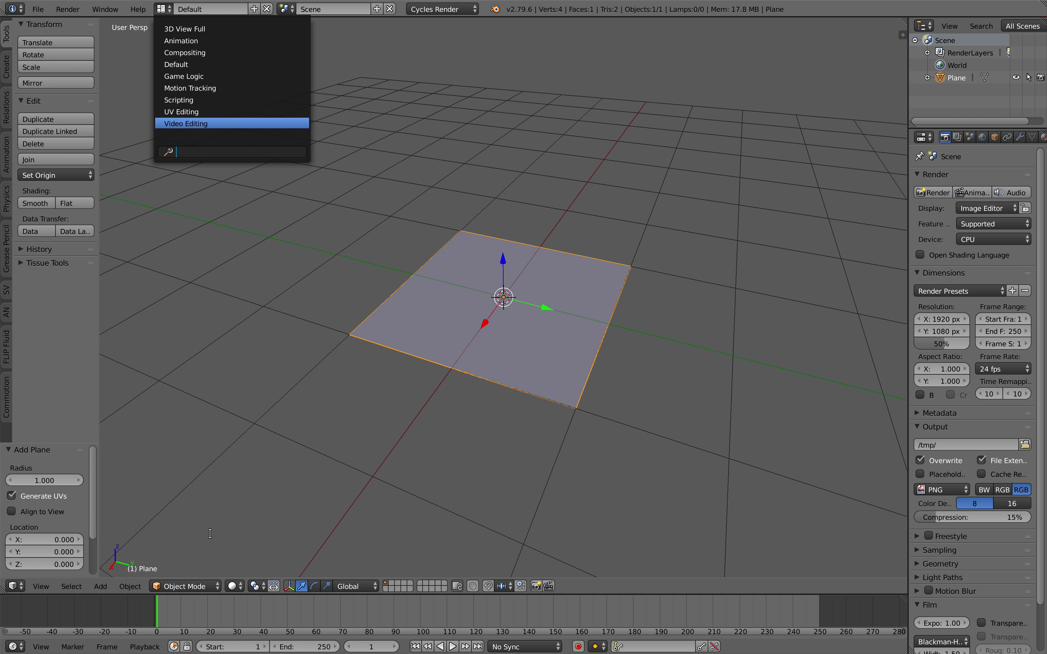
click(181, 586)
click(198, 503)
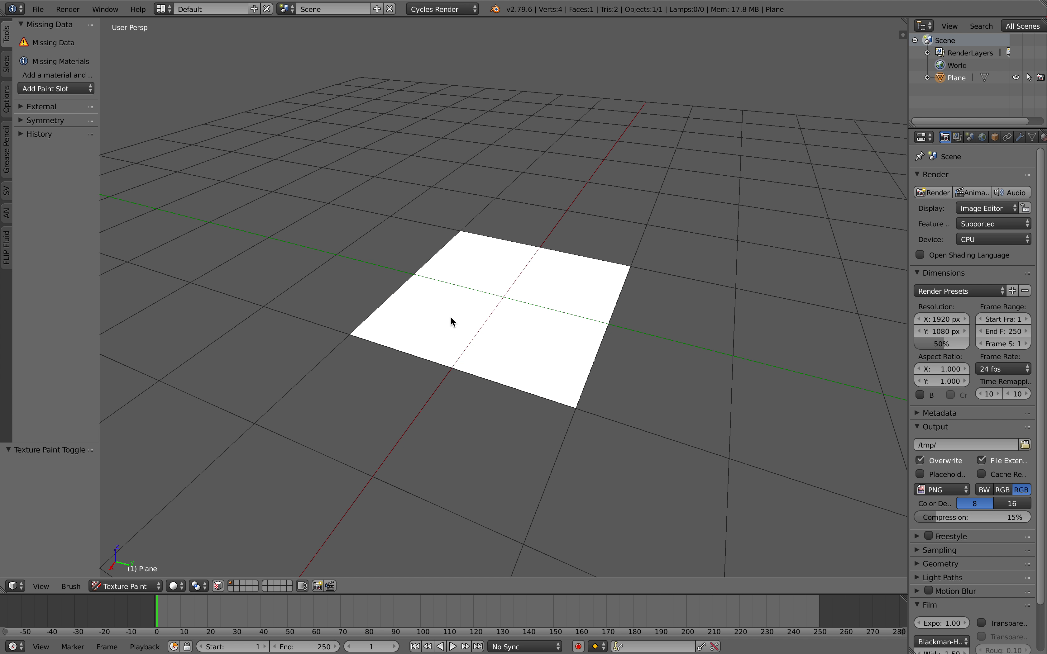
middle_drag(451, 321, 453, 324)
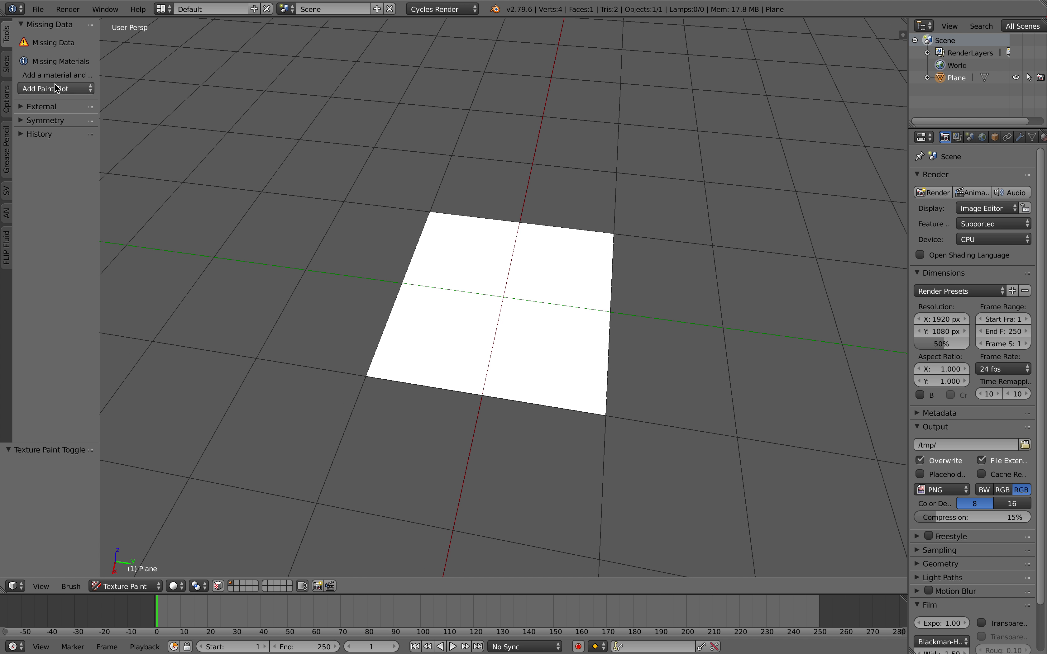
click(78, 88)
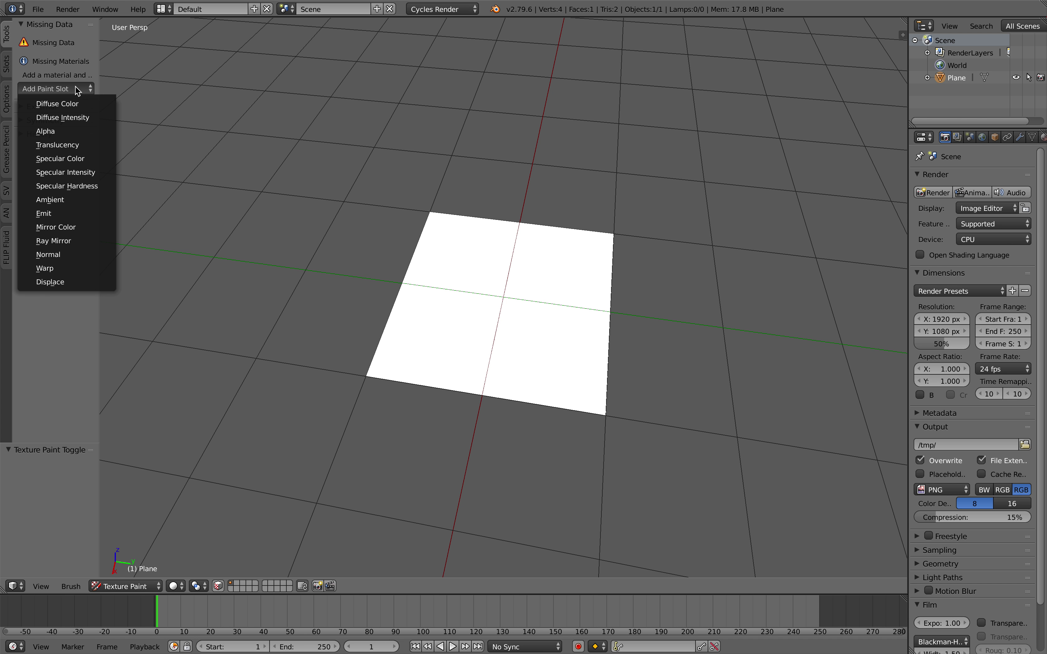
click(76, 104)
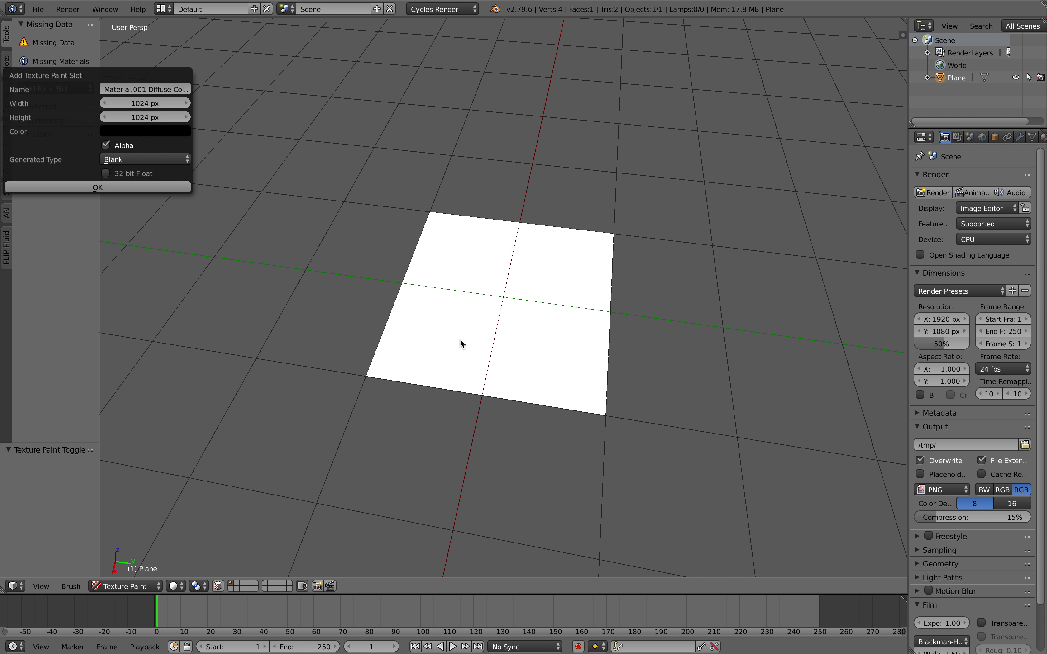
click(133, 187)
Split the 3D view horizontally, with a UV/Image Editor above it displaying the Material.001 Diffuse Color image
drag(900, 19, 604, 292)
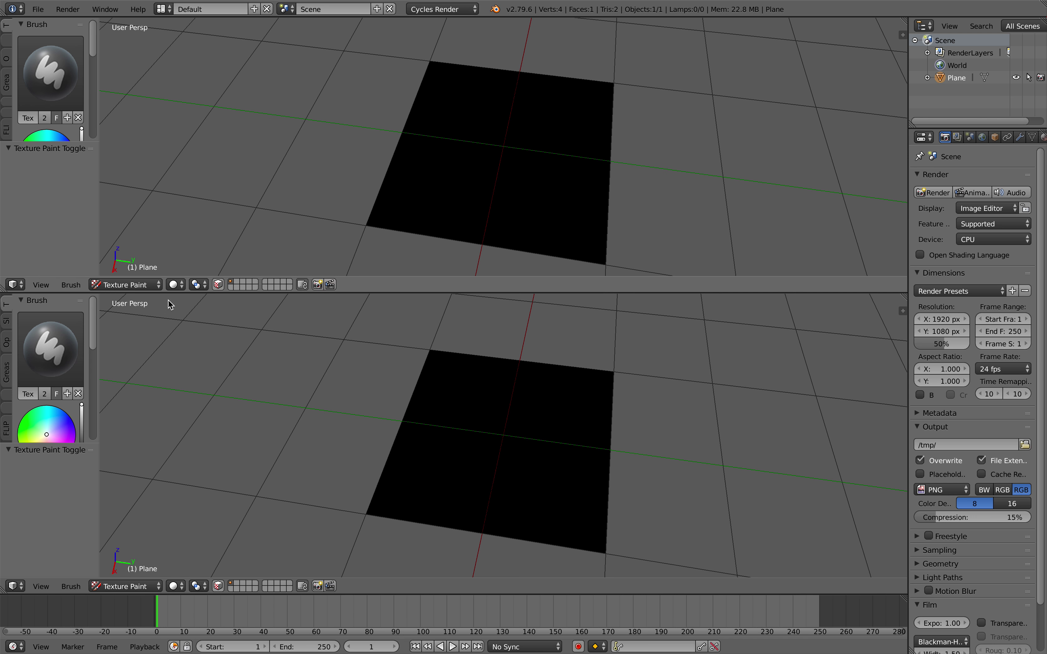
click(16, 284)
click(50, 229)
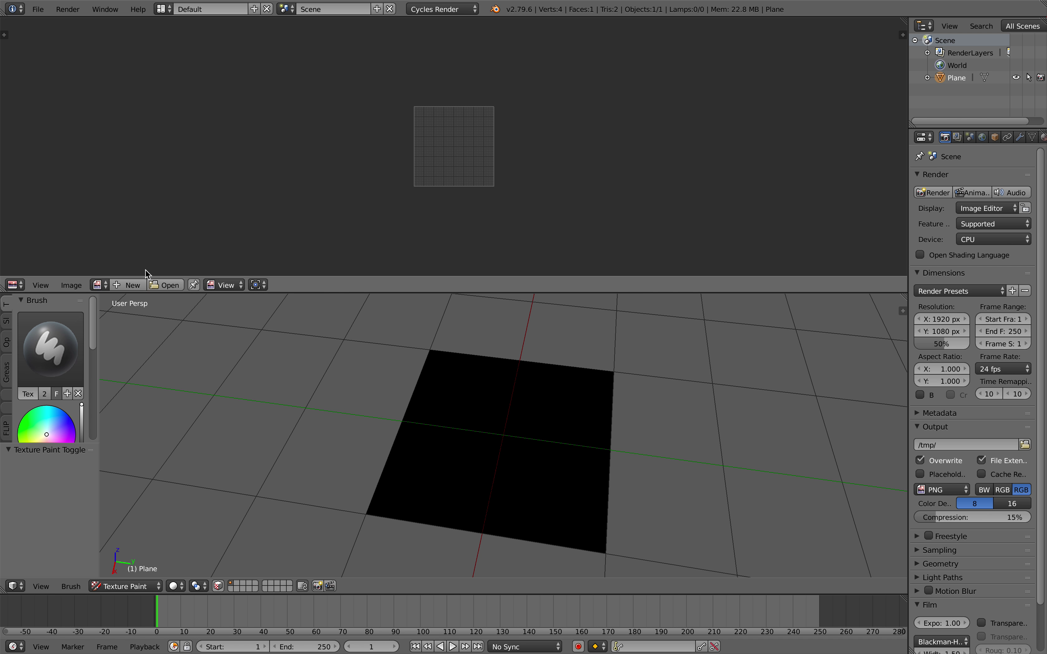
click(106, 284)
click(124, 304)
scroll(324, 173, down, 3)
scroll(326, 172, up, 1)
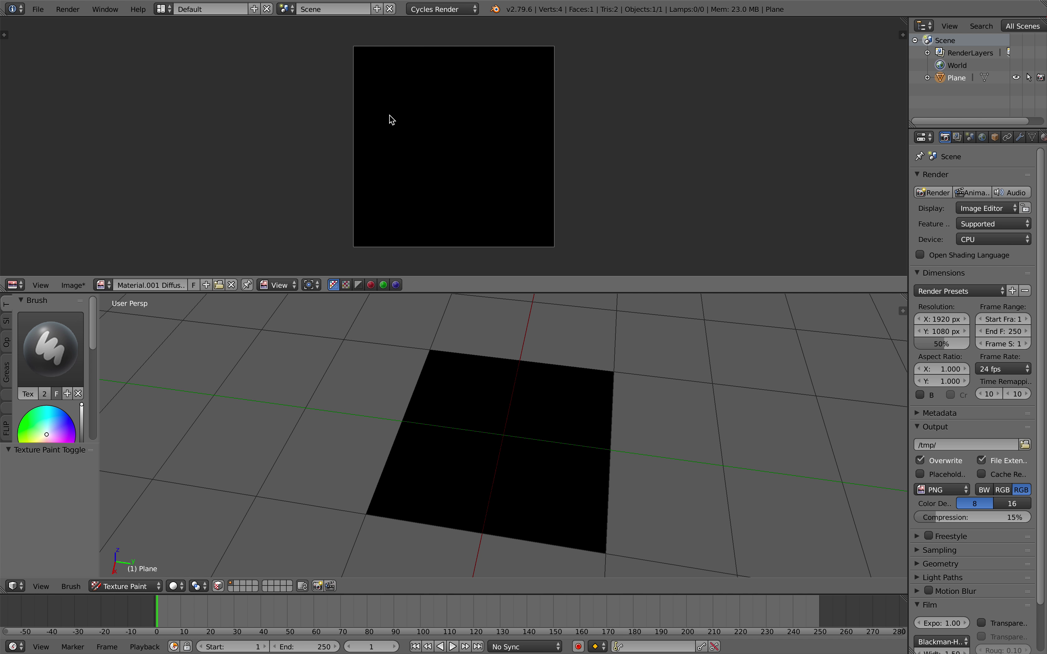
Show the image editor's tools and image properties and set the generated image size to 100 x 100 px
click(8, 33)
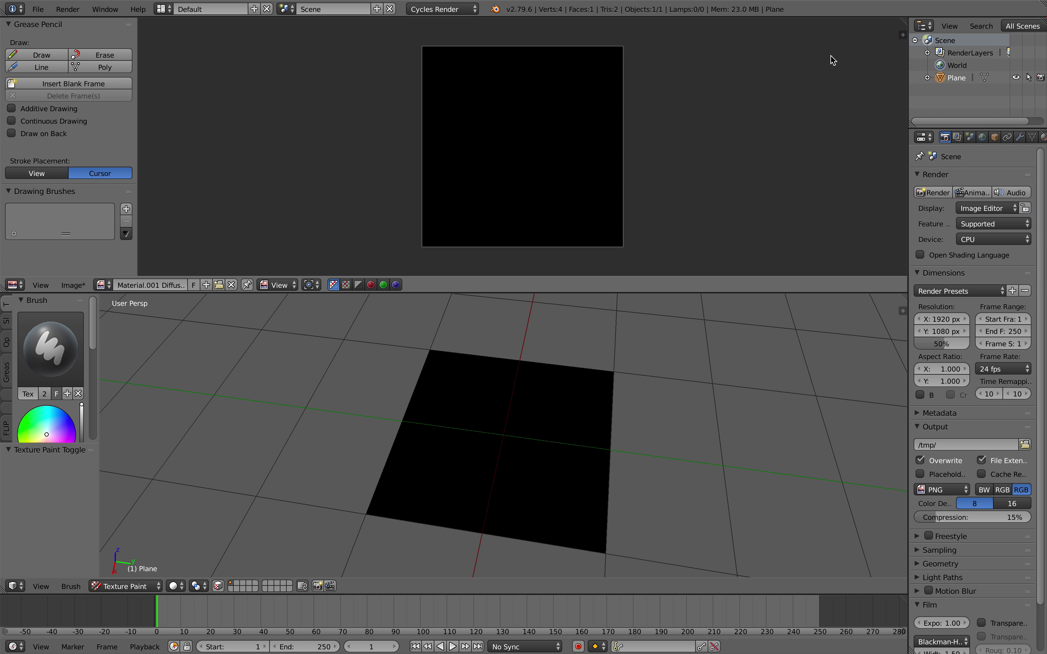
click(903, 34)
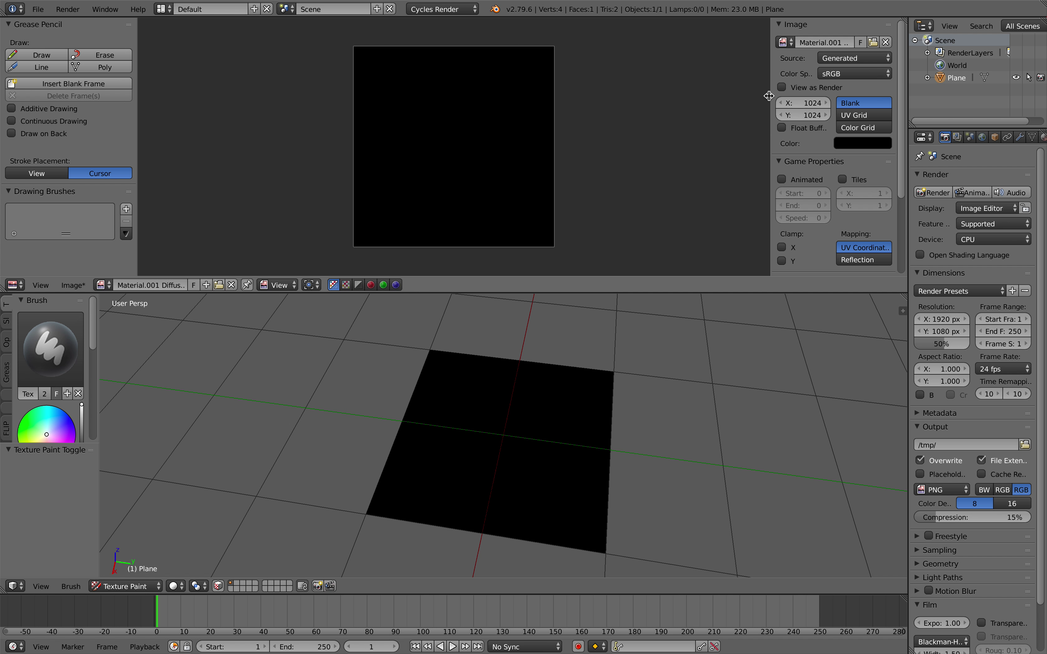
drag(770, 99, 711, 99)
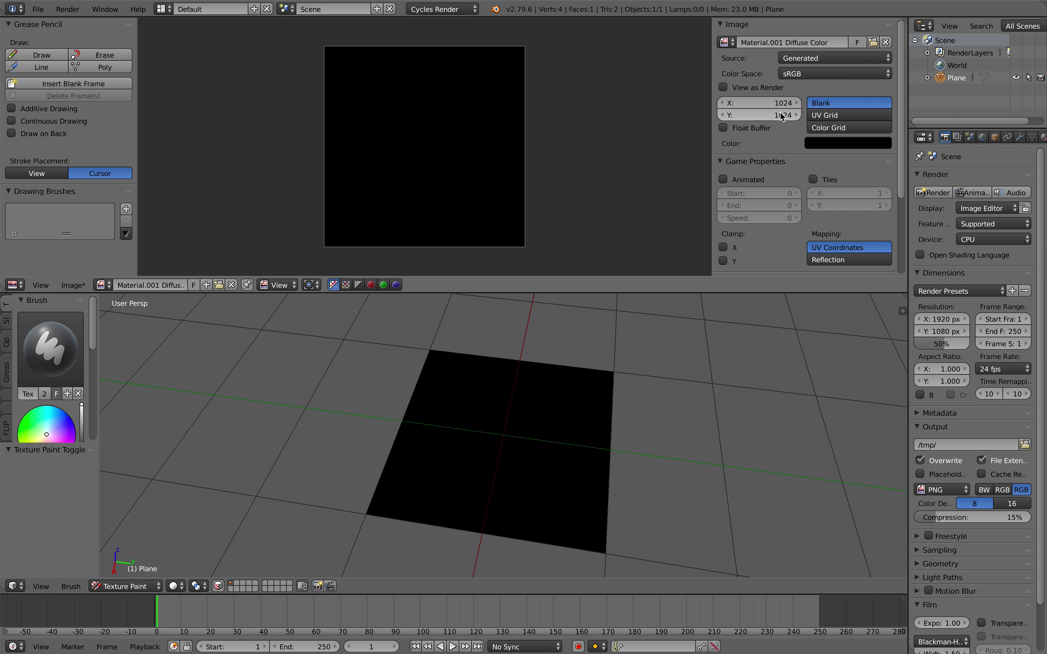
drag(781, 116, 772, 103)
text(10)
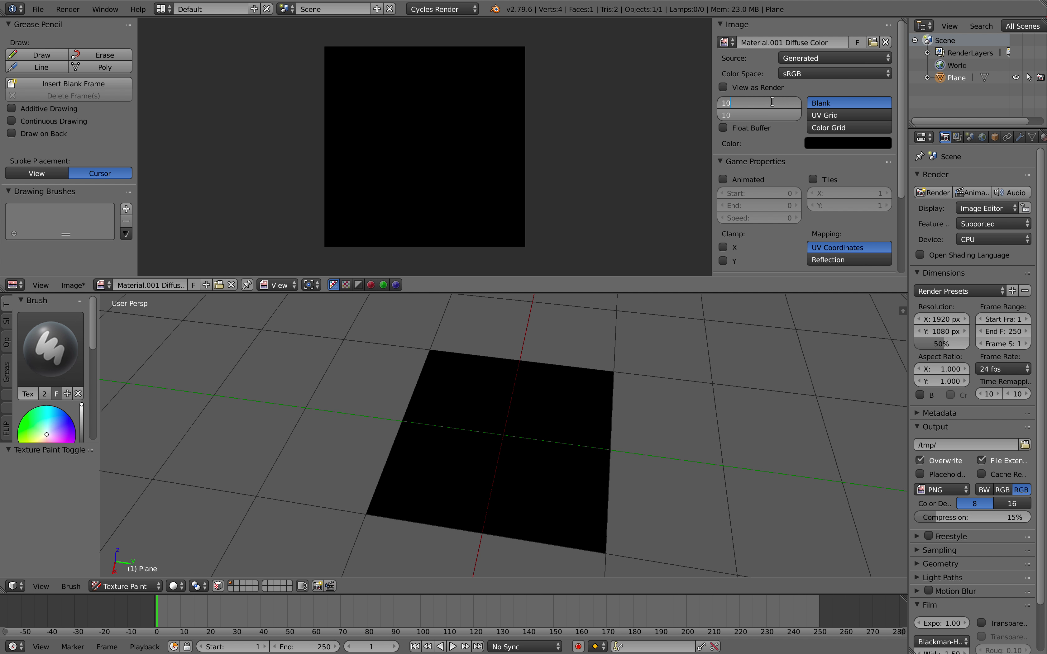
text(0)
key(Return)
scroll(437, 159, up, 10)
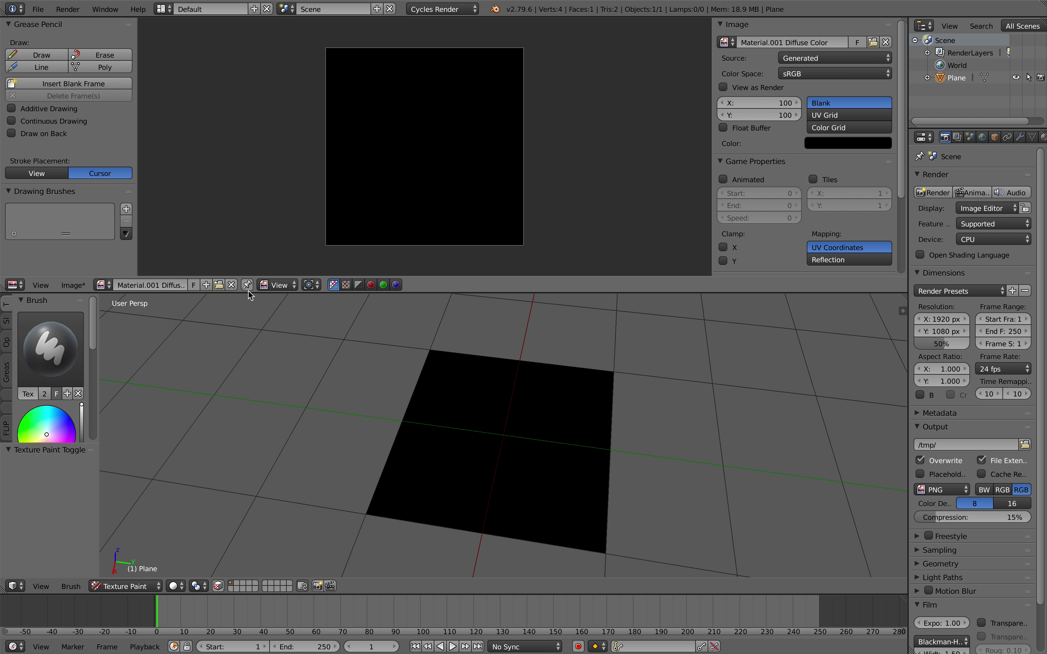
In the image editor's Paint mode, set the brush radius to 6 px and strength to 1.000, and save over the file
click(279, 285)
click(282, 255)
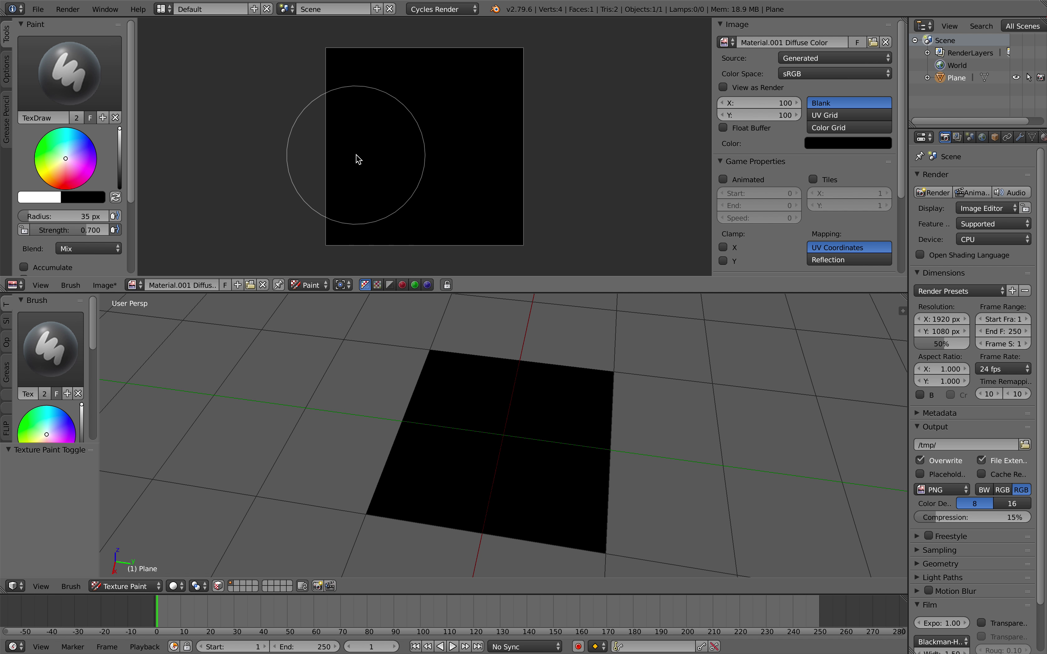
key(ctrl+s)
click(68, 220)
drag(75, 232, 104, 231)
key(ctrl+s)
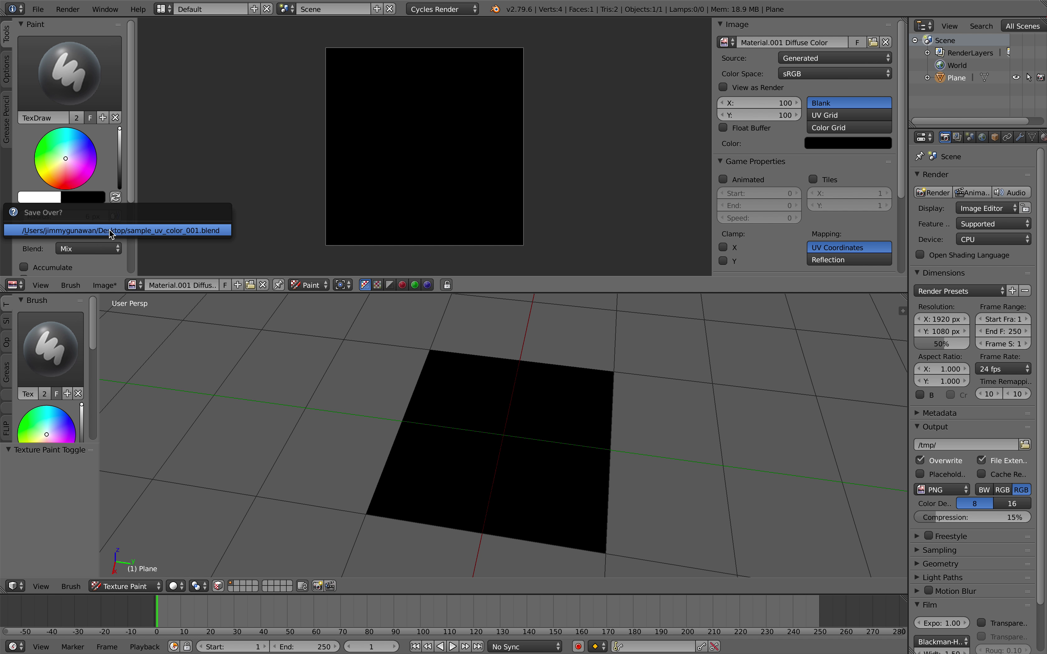
click(105, 231)
Set the brush color to red and paint crisscrossing strokes across the black image
drag(64, 172, 65, 169)
scroll(86, 242, down, 5)
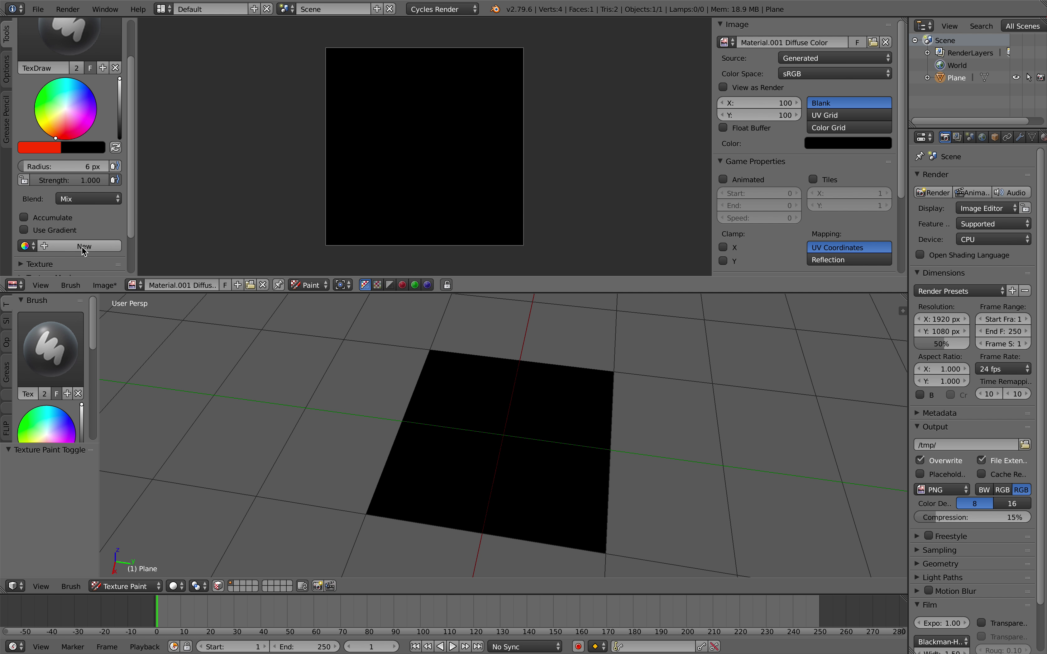
scroll(56, 278, down, 1)
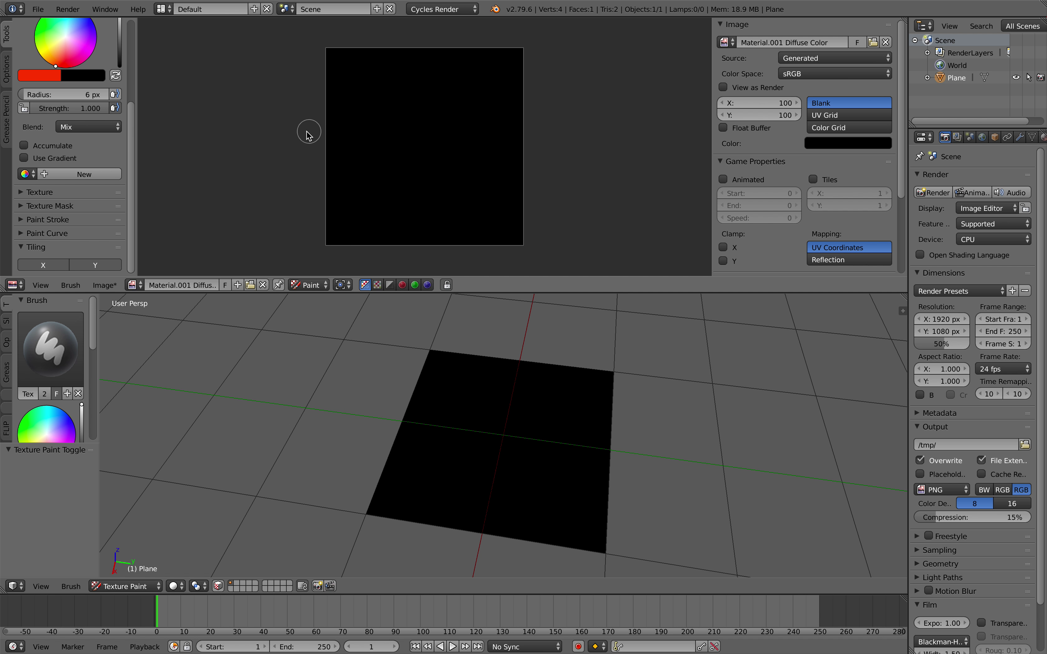
mouse_move(342, 130)
mouse_down()
mouse_move(497, 126)
mouse_move(342, 48)
mouse_up()
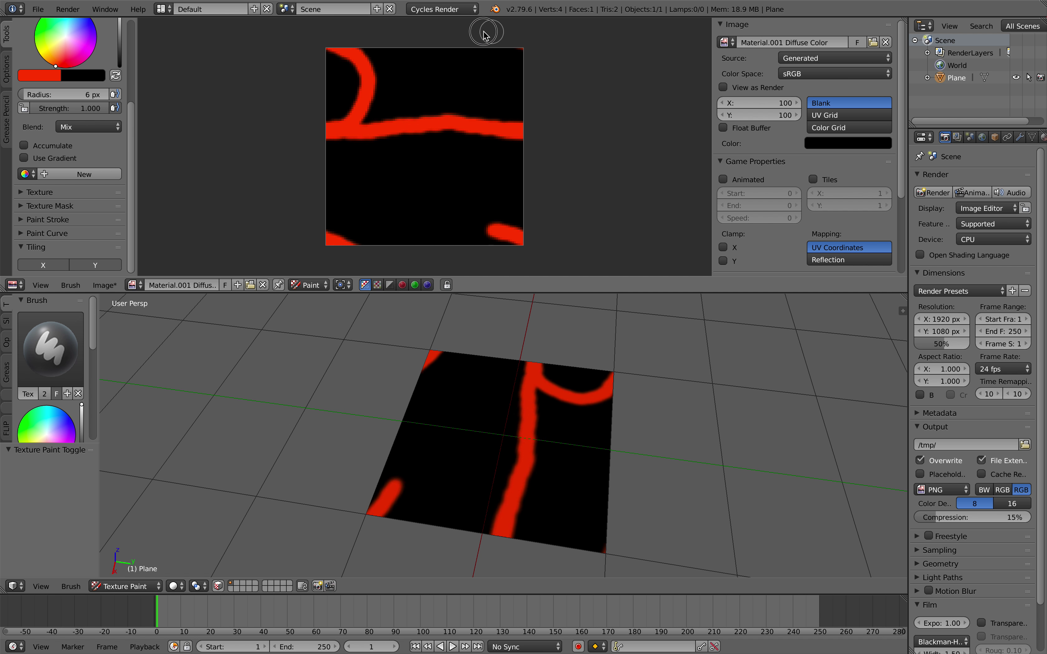
mouse_move(455, 50)
mouse_down()
mouse_move(435, 224)
mouse_move(380, 65)
mouse_move(335, 222)
mouse_up()
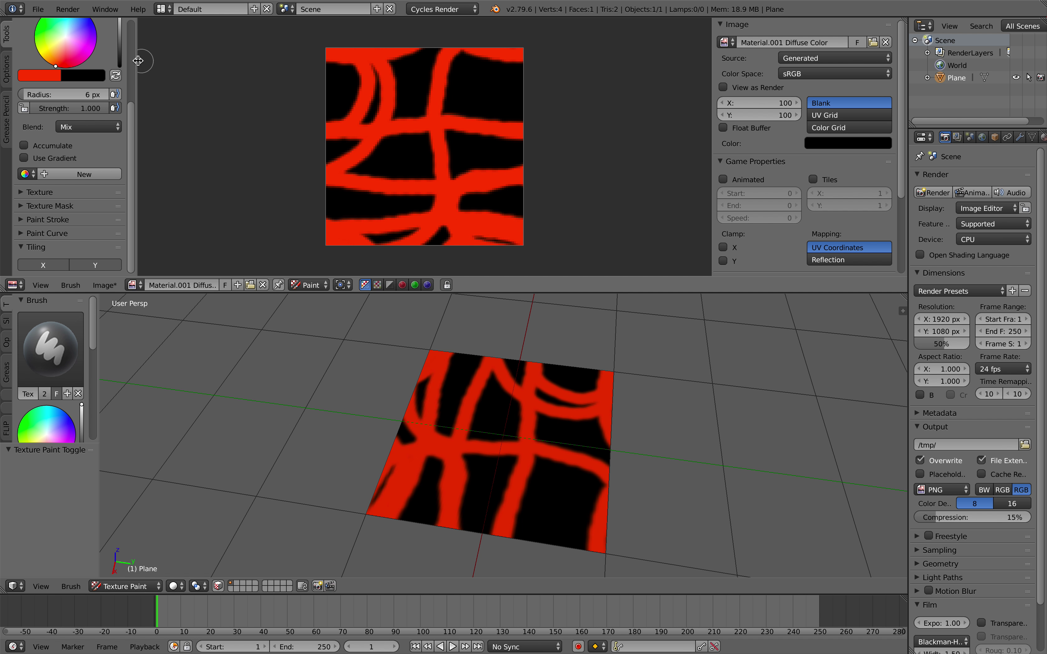
Paint crossing yellow, blue and green strokes over the red ones on the image
drag(41, 56, 38, 51)
mouse_move(342, 82)
mouse_down()
mouse_move(268, 75)
mouse_move(479, 179)
mouse_move(582, 168)
mouse_move(206, 160)
mouse_up()
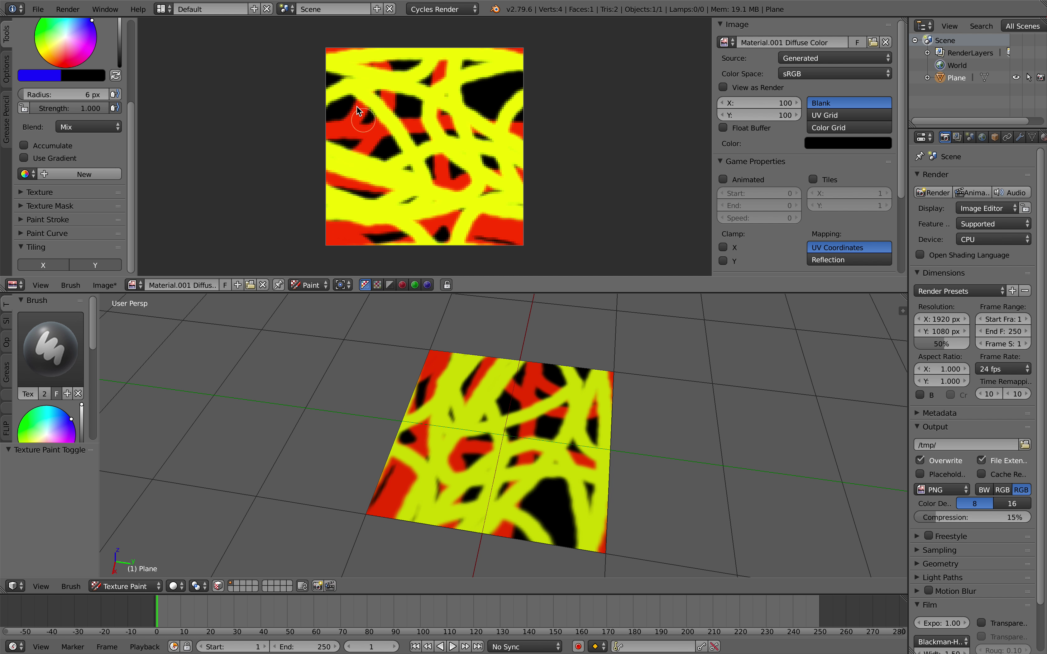
mouse_move(357, 110)
mouse_down()
mouse_move(444, 191)
mouse_move(421, 214)
mouse_move(476, 130)
mouse_move(455, 195)
mouse_move(540, 156)
mouse_move(279, 260)
mouse_up()
Check the painted plane in the 3D view and save over sample_uv_color_001.blend
middle_drag(501, 432, 535, 454)
scroll(533, 452, right, 5)
key(ctrl+s)
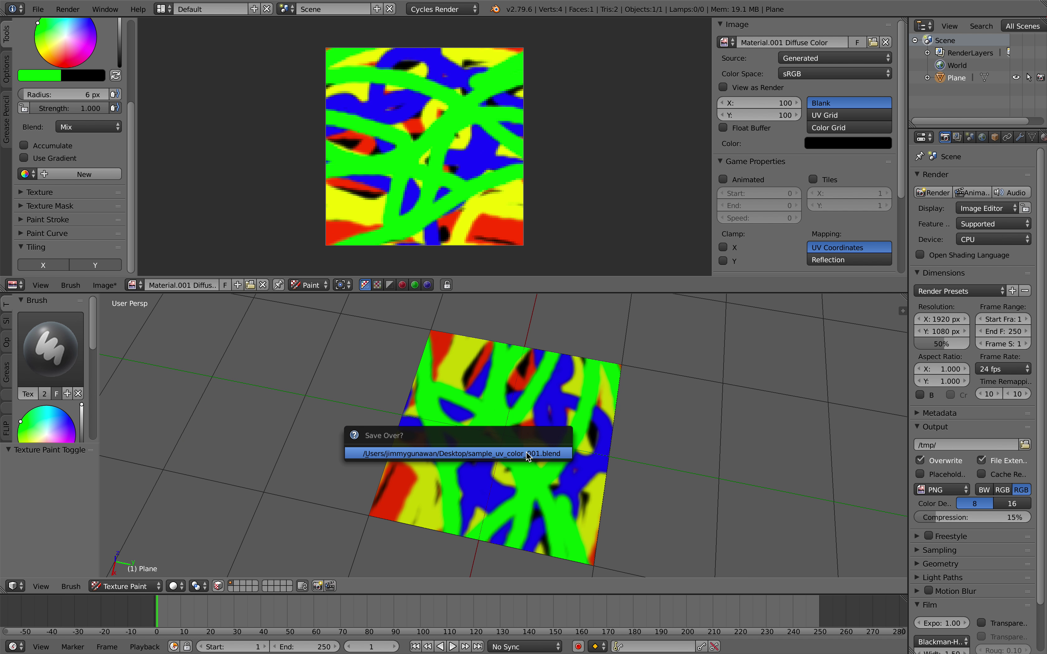
click(533, 453)
scroll(532, 452, right, 3)
click(821, 176)
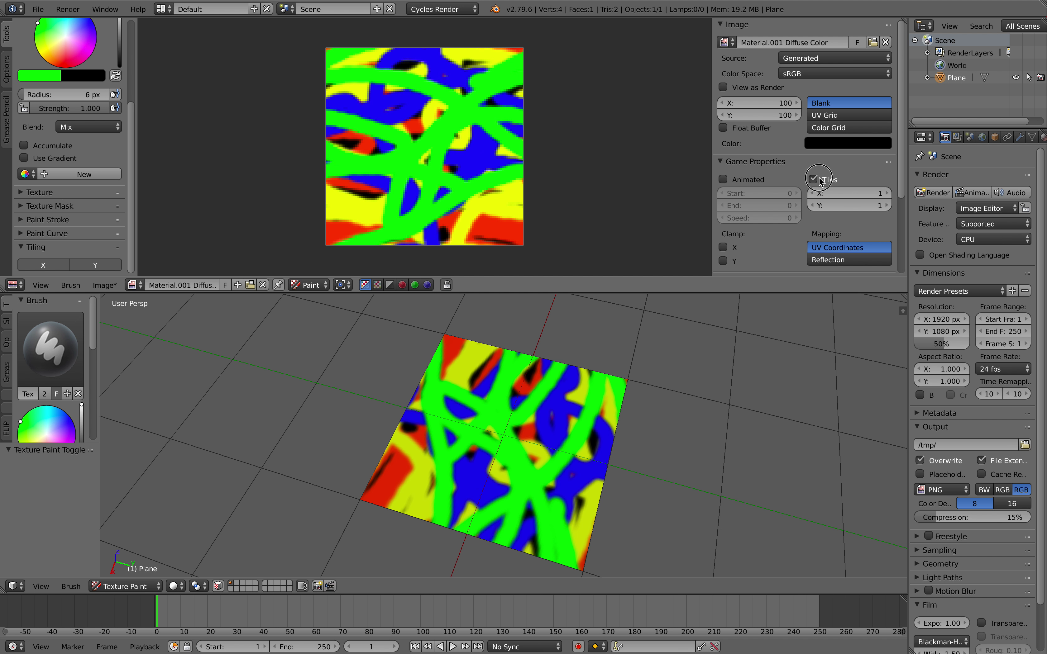
click(821, 178)
scroll(826, 182, down, 5)
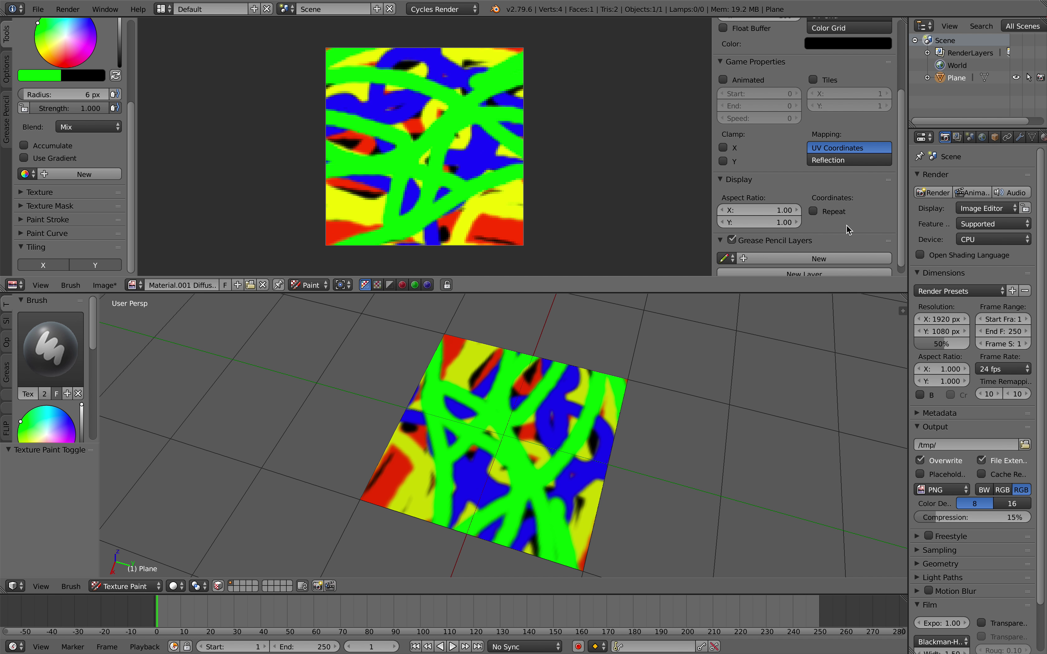
Preview the painted image tiled with the Repeat coordinates option, and turn the option off again
click(816, 212)
scroll(596, 203, down, 5)
scroll(598, 203, up, 5)
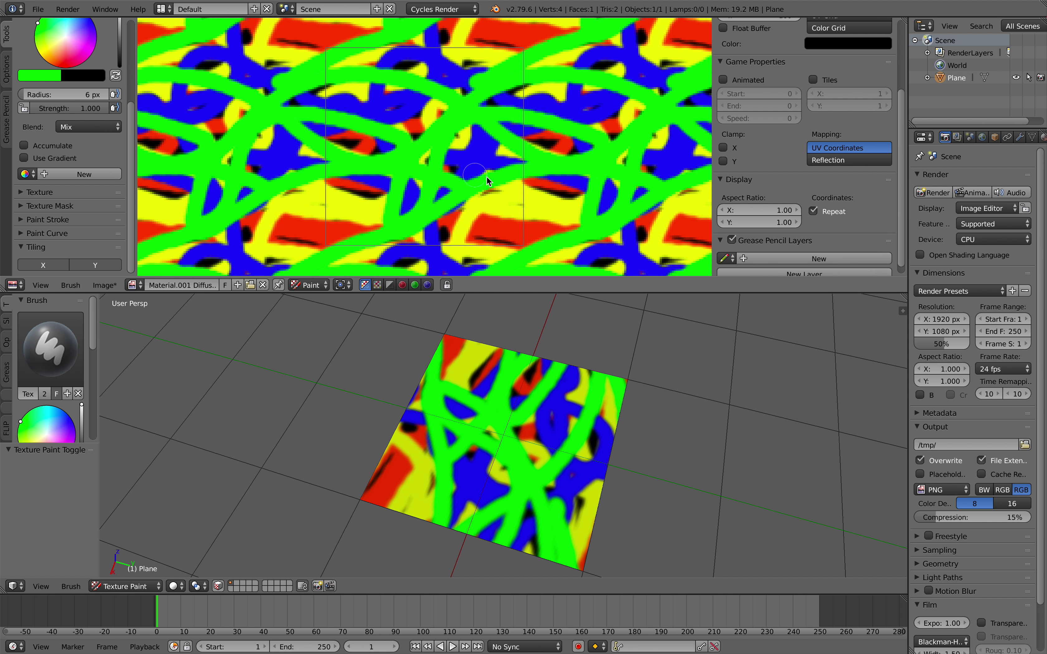
scroll(487, 181, down, 8)
scroll(557, 200, up, 5)
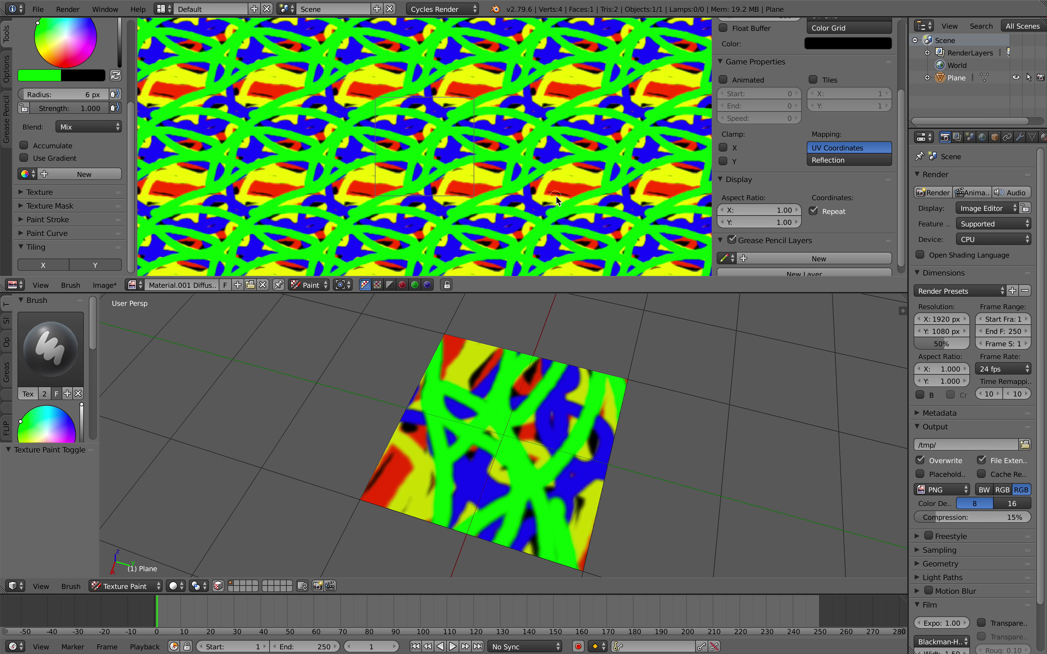
click(827, 216)
middle_drag(603, 433, 598, 430)
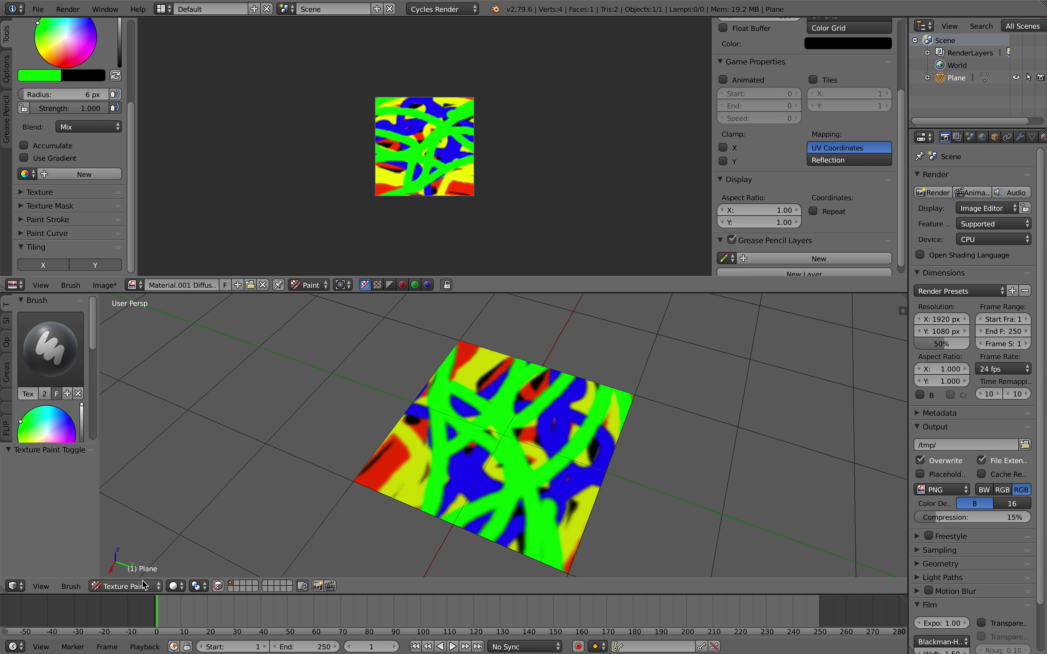
Save the painted image to the Desktop as Material.001 Diffuse Color.png
click(105, 285)
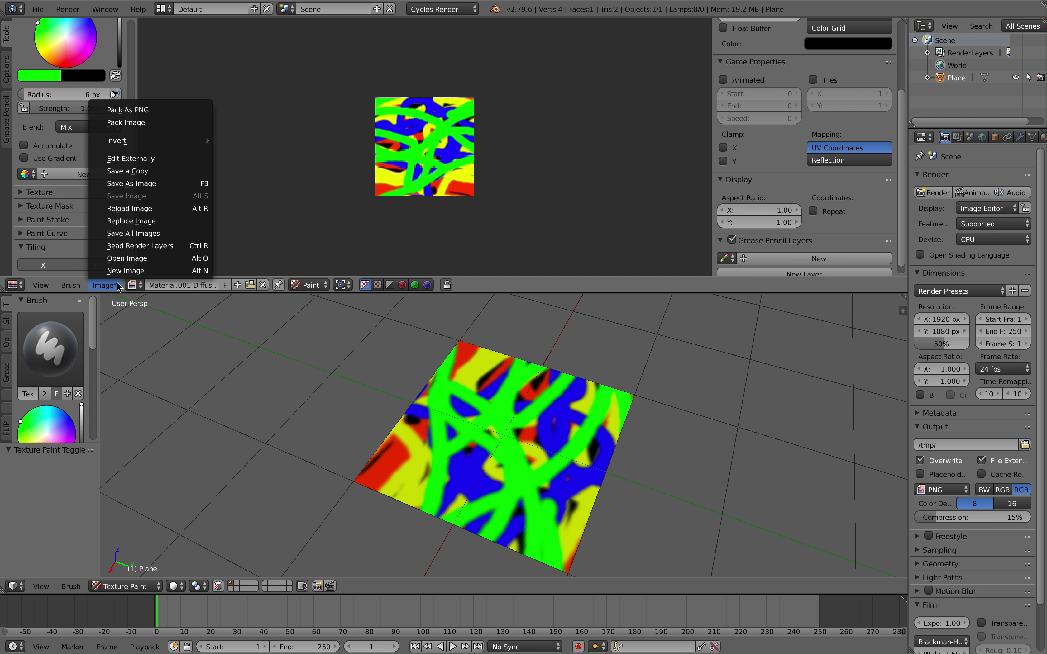
click(153, 187)
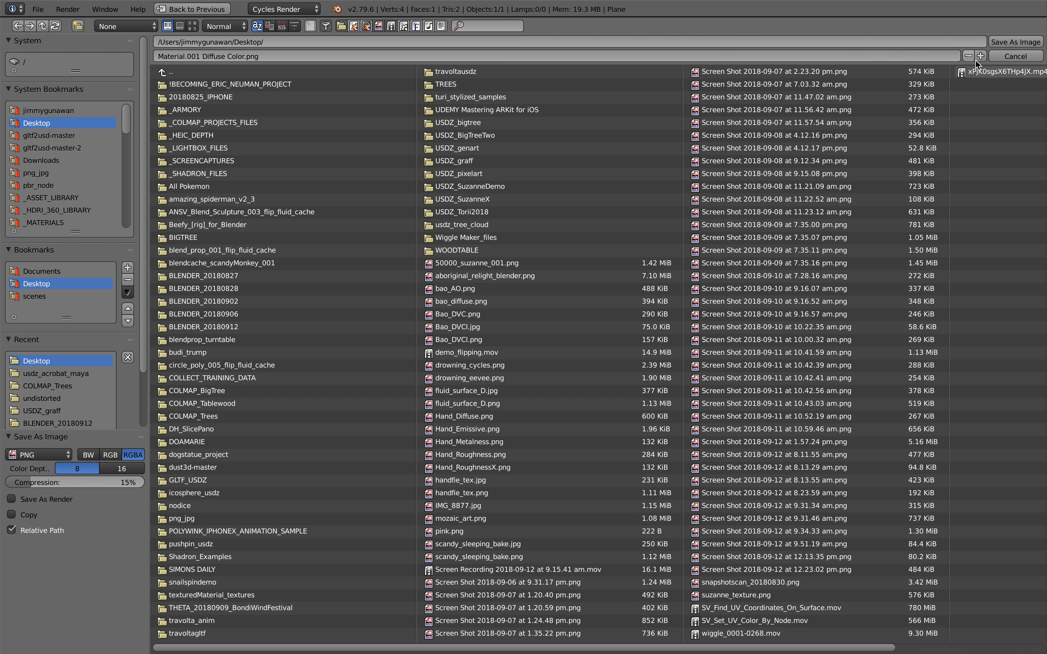
click(1008, 41)
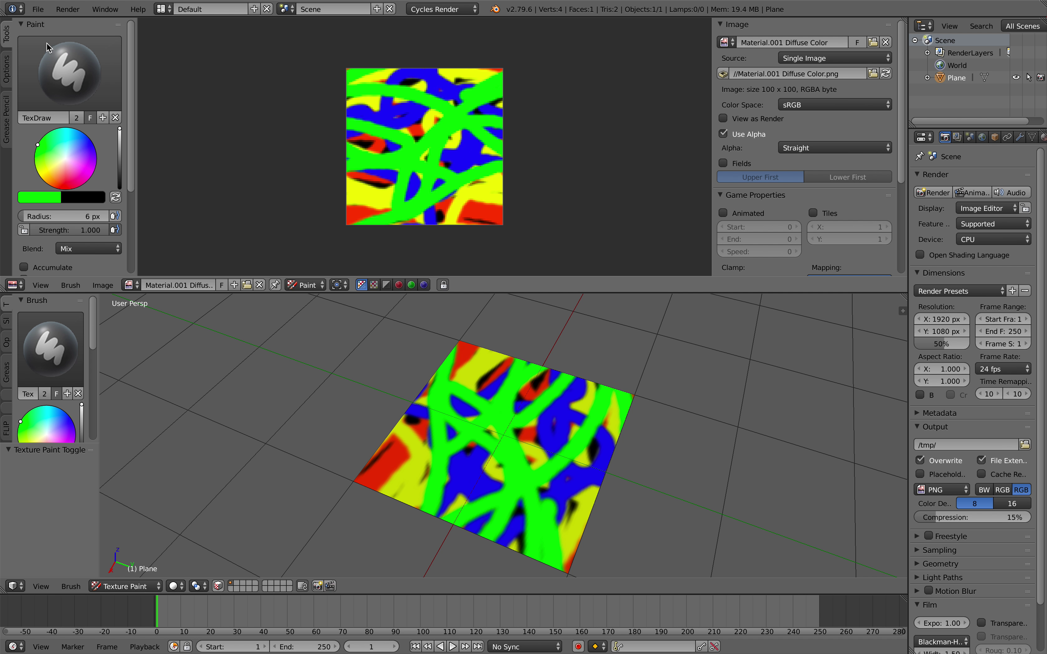
Set the 3D view to Solid shading and switch the plane from Texture Paint to Object Mode
middle_drag(503, 419, 472, 385)
click(175, 586)
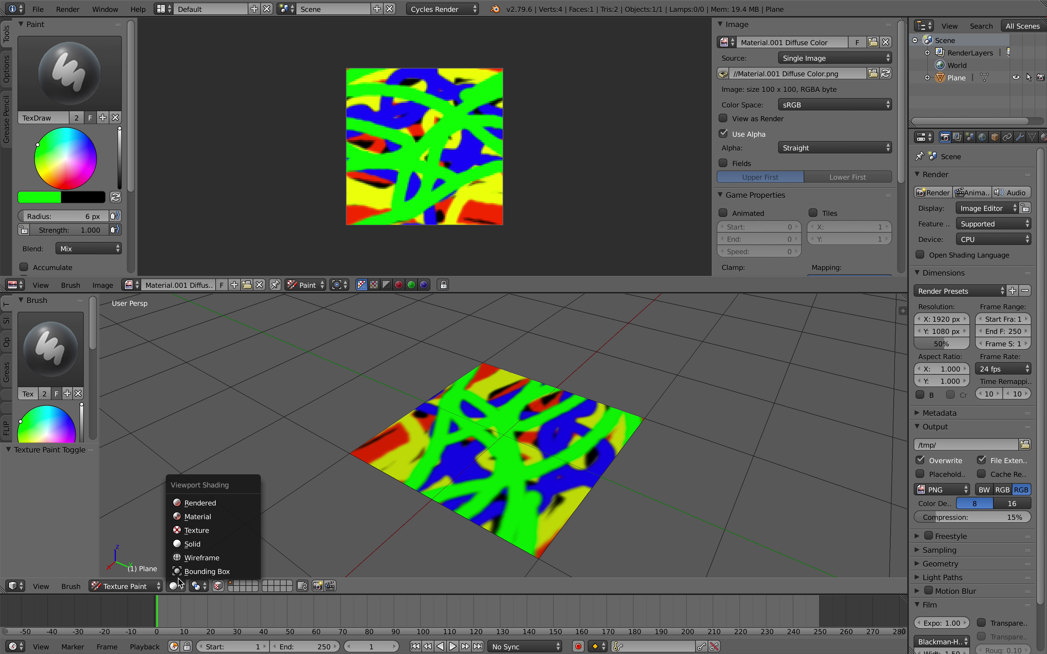
click(190, 544)
click(126, 586)
click(143, 579)
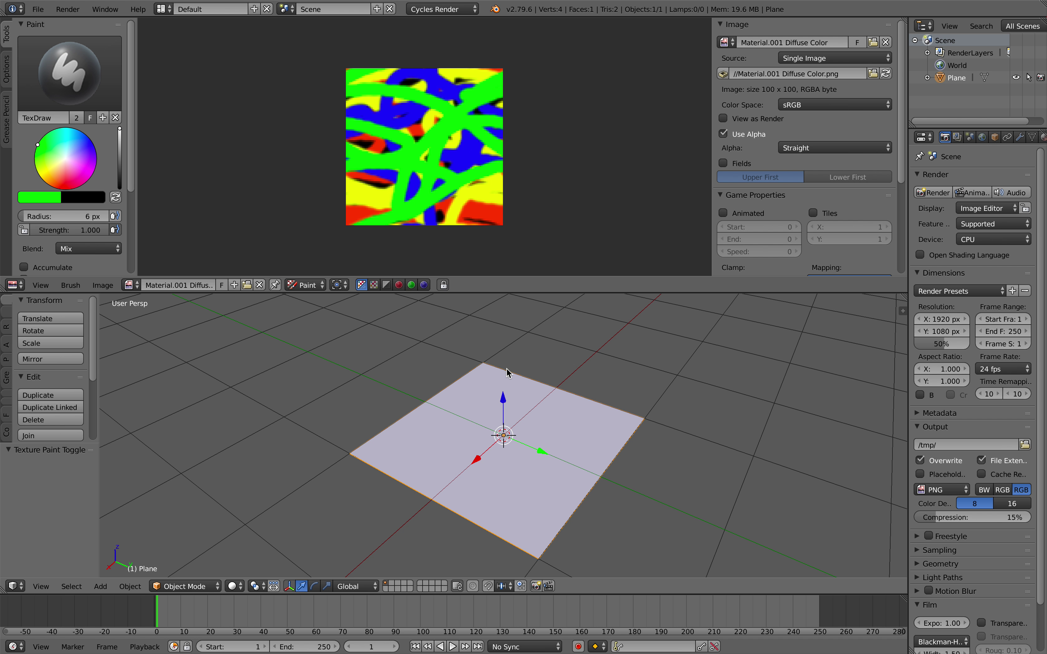
Check the plane in Texture and Material viewport shading
click(236, 586)
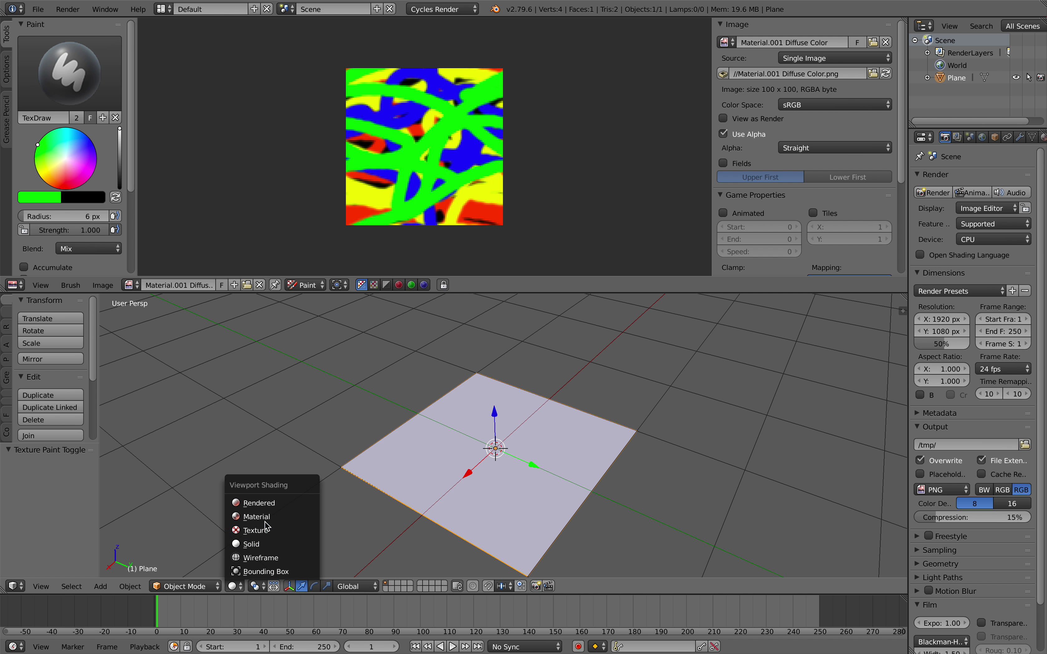
click(256, 530)
mouse_move(486, 427)
middle_down()
mouse_move(493, 447)
mouse_move(521, 428)
middle_up()
click(237, 586)
click(261, 518)
scroll(521, 428, down, 2)
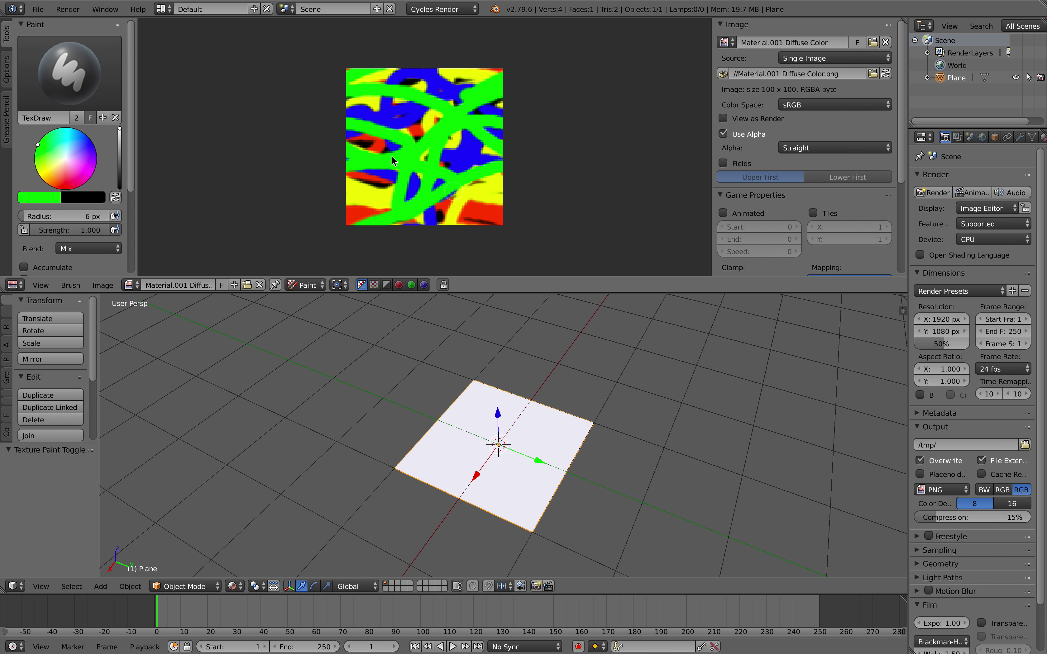
Switch to the Compositing screen layout, expand the 3D view over the image editor, and save over the file
click(163, 8)
click(182, 47)
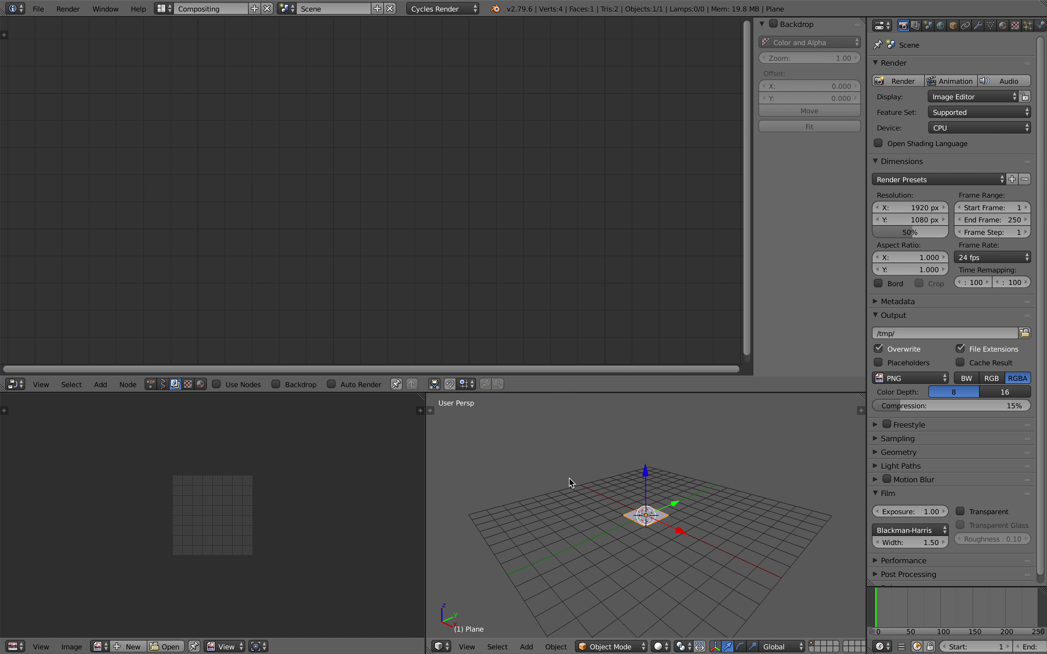
middle_drag(569, 478, 566, 593)
drag(421, 397, 408, 468)
scroll(467, 520, up, 3)
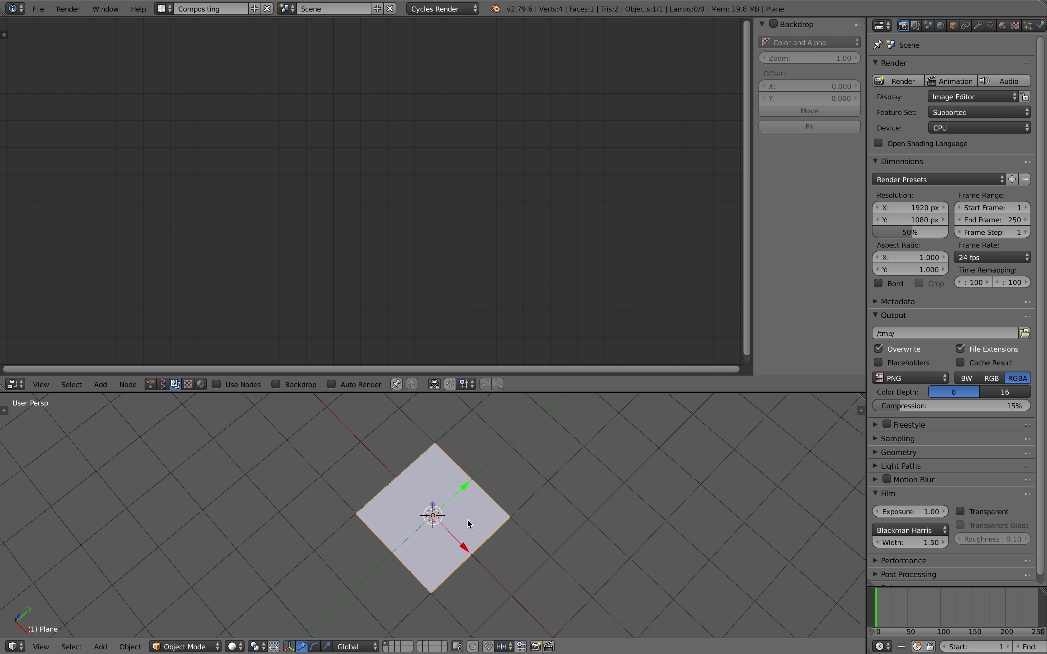
key(ctrl+s)
middle_drag(468, 520, 482, 466)
click(493, 479)
scroll(492, 481, up, 2)
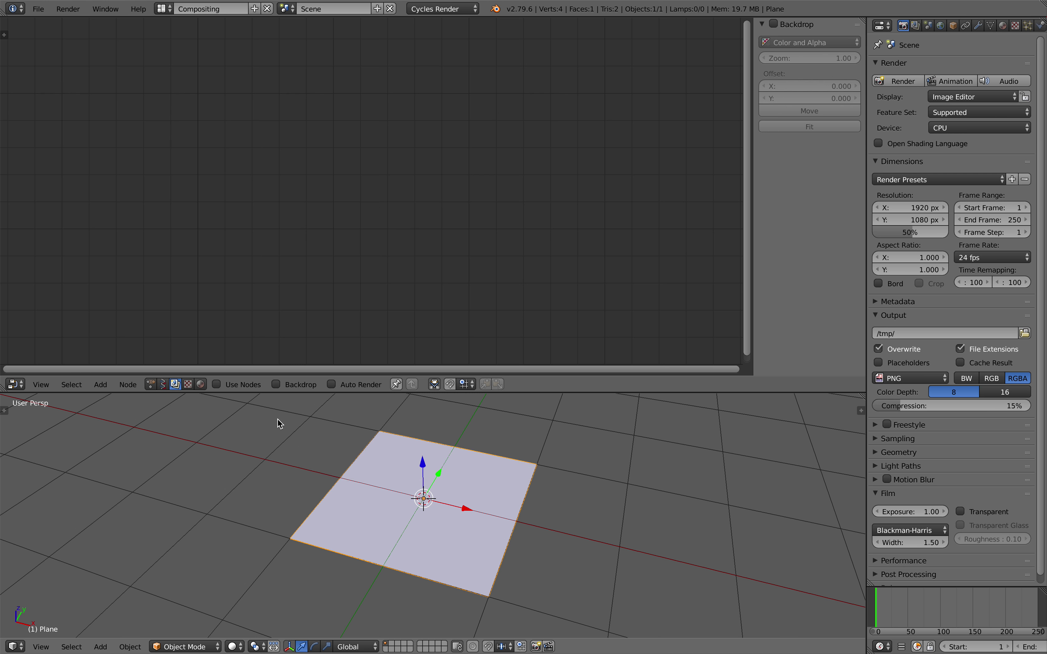
Show the plane's material nodes in the node editor and save over the file
click(202, 384)
scroll(300, 195, down, 4)
middle_drag(301, 196, 303, 242)
key(ctrl+s)
click(304, 247)
scroll(287, 276, down, 4)
middle_drag(291, 284, 329, 215)
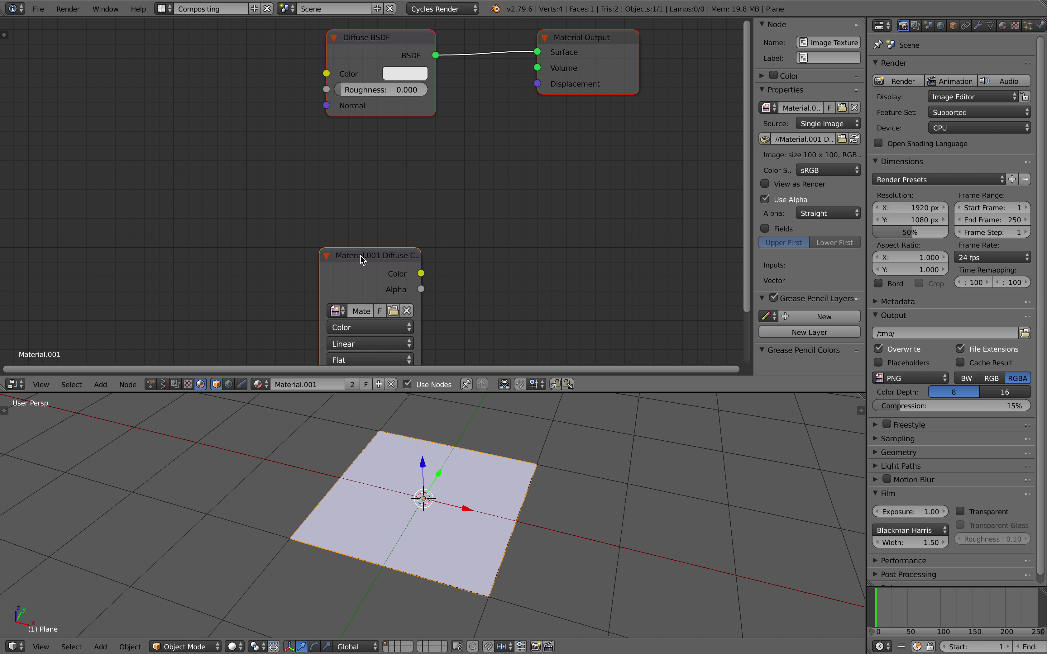
Move the image texture node beside the shader nodes and delete the Diffuse BSDF node
scroll(199, 147, down, 3)
drag(360, 256, 332, 85)
scroll(196, 138, up, 2)
drag(354, 67, 339, 85)
key(x)
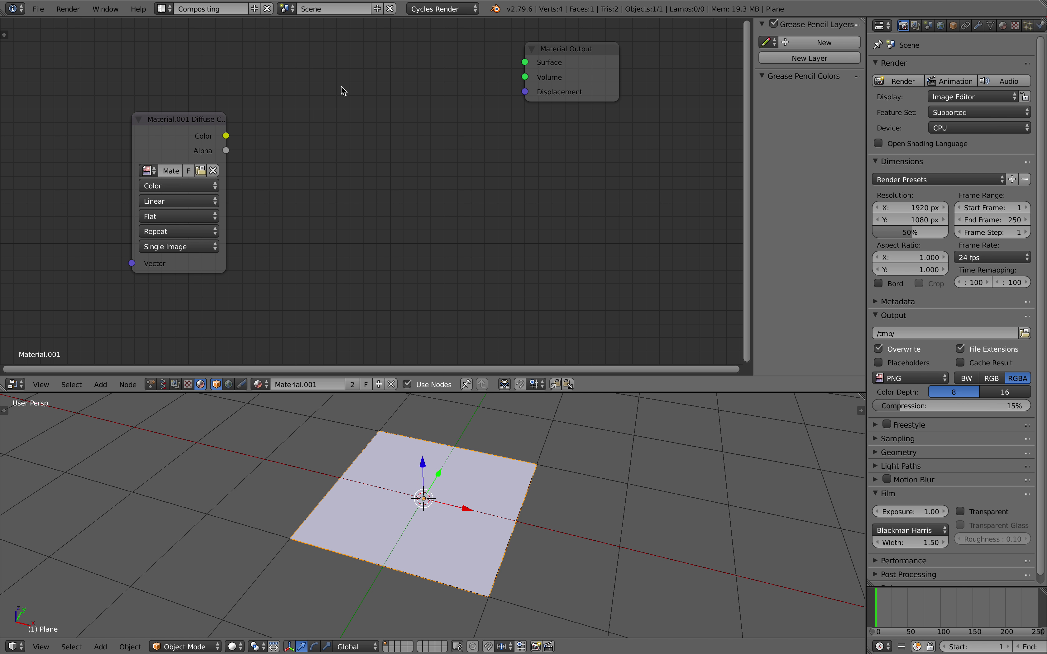
Add an Emission node, linking the image texture's Color into it and its Emission output to the Material Output's Surface
key(shift+a)
click(340, 86)
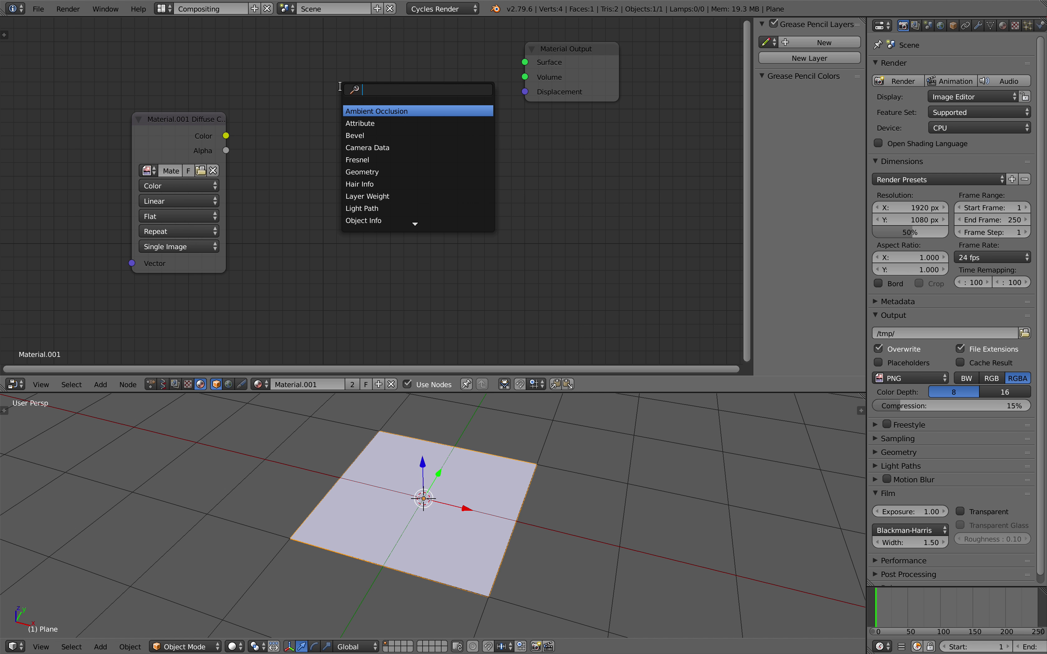
text(emi)
key(Return)
click(292, 100)
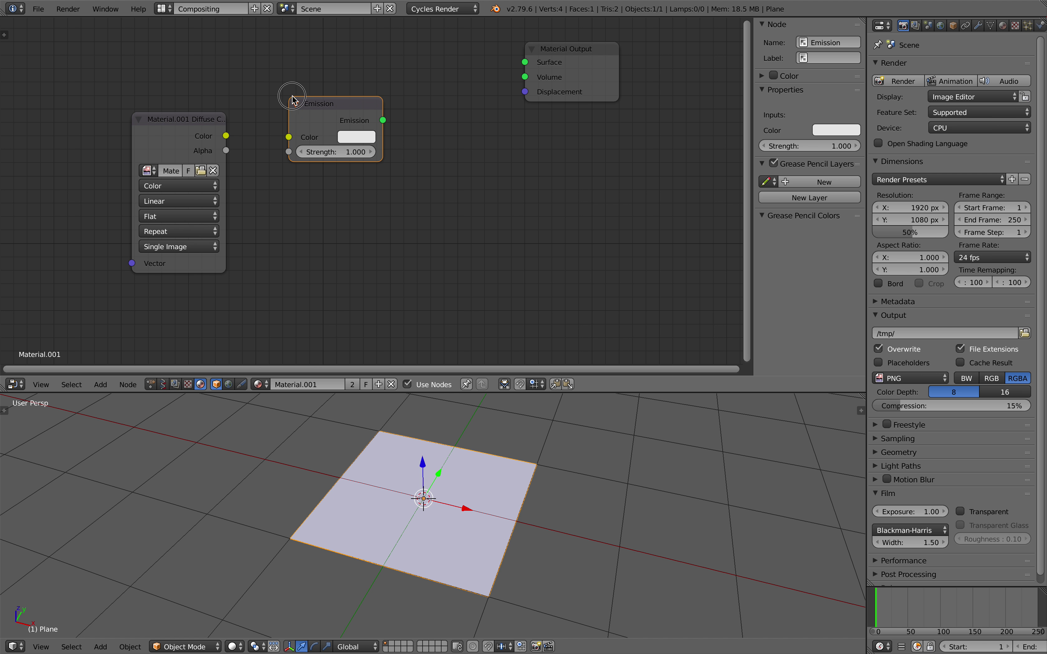
drag(225, 137, 288, 137)
drag(382, 120, 434, 95)
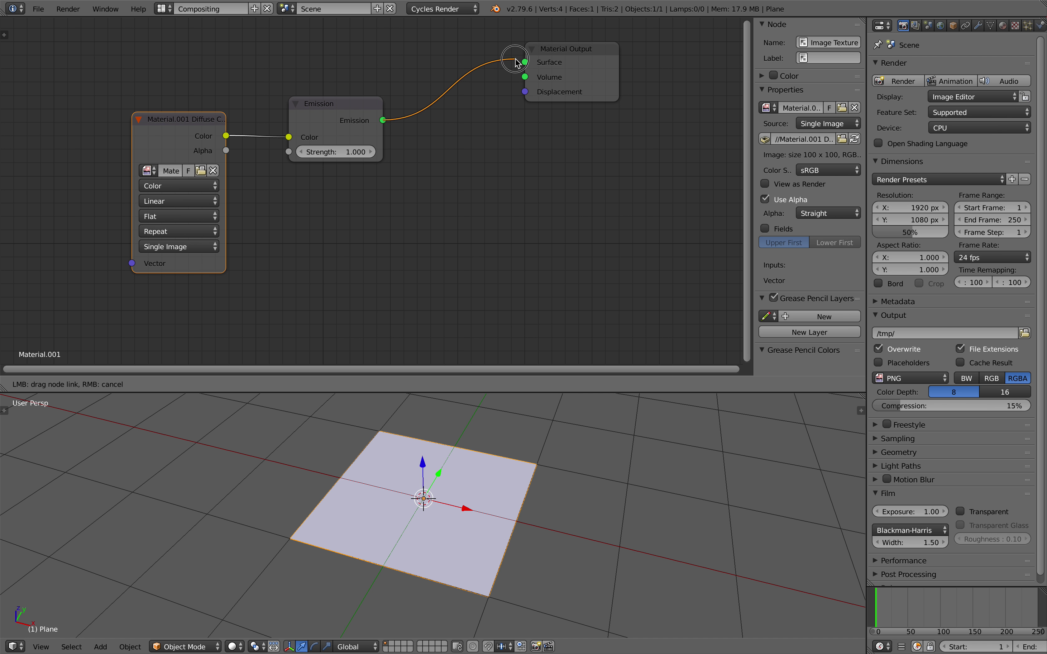
drag(516, 63, 524, 62)
Show the plane in Material viewport shading, deselect it, and save over the file
middle_drag(614, 491, 479, 549)
key(z)
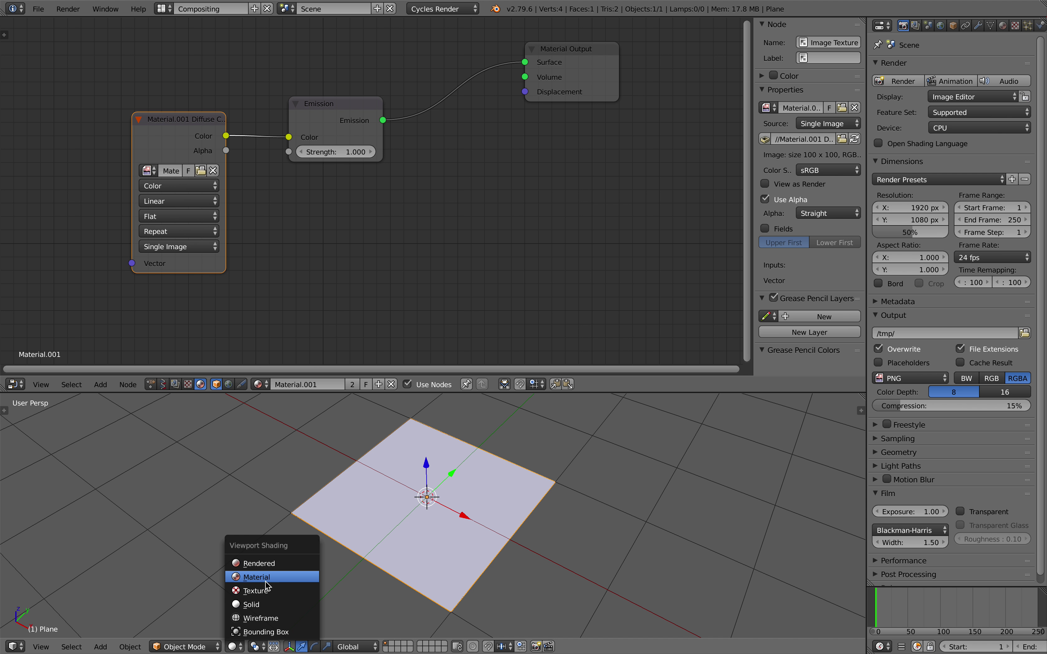
click(266, 581)
key(a)
key(ctrl+s)
mouse_move(415, 514)
middle_down()
mouse_move(532, 442)
mouse_move(482, 459)
middle_up()
click(463, 491)
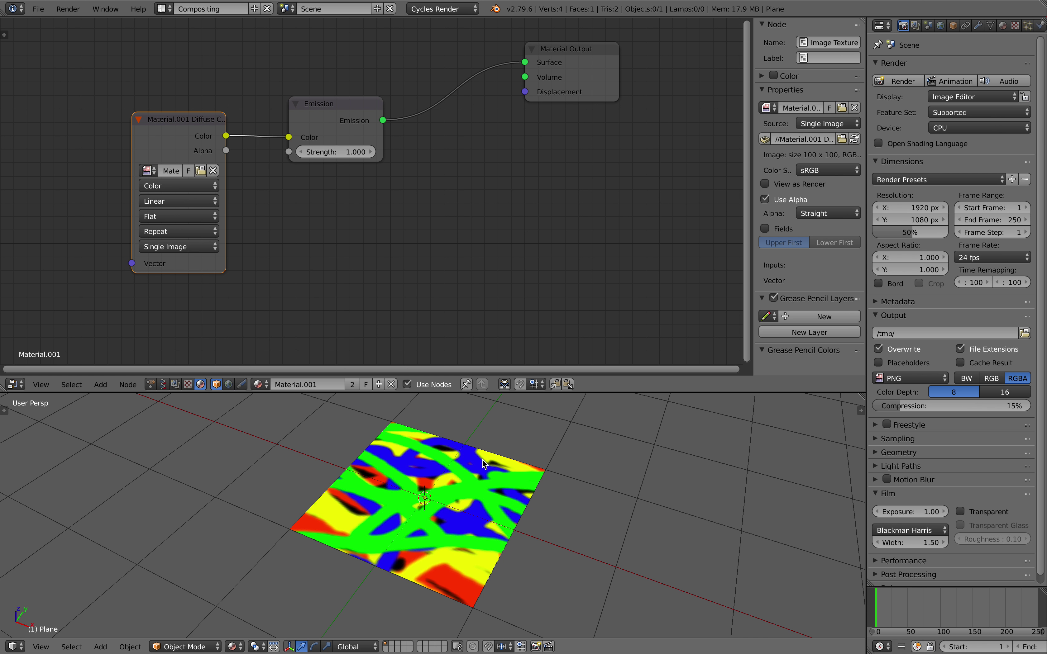
Enlarge the 3D view, add a Monkey mesh at the plane's center, and scale it down
drag(506, 392, 479, 266)
key(shift+a)
mouse_move(480, 348)
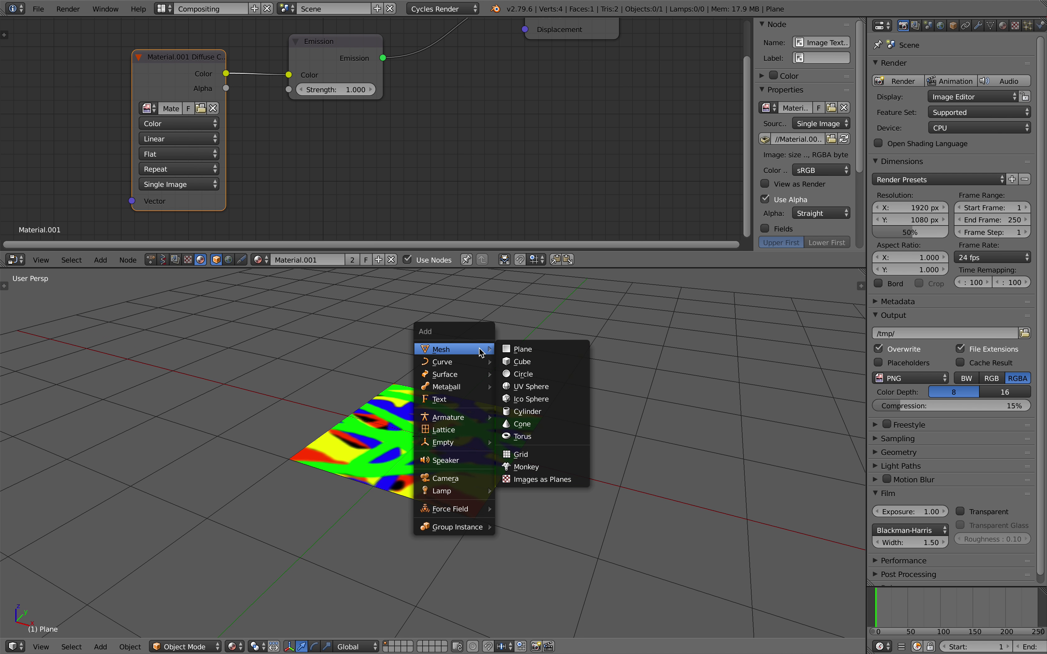
click(529, 467)
middle_drag(529, 467, 522, 448)
scroll(521, 448, down, 2)
key(s)
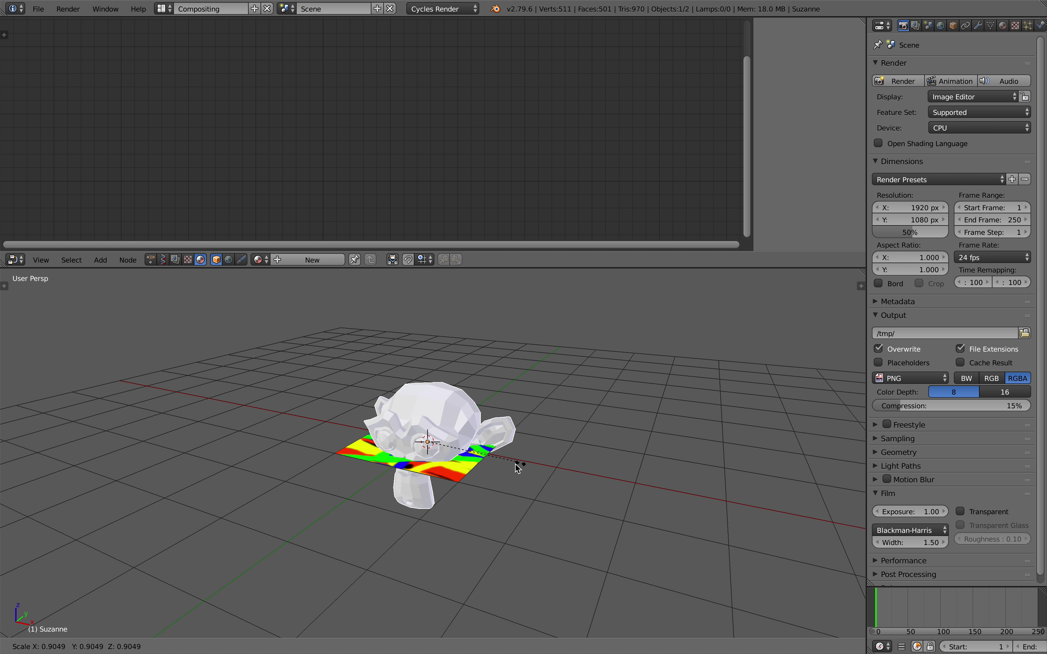
click(470, 469)
Raise the monkey along Z until it sits above the plane, and save over the file
middle_drag(471, 470, 476, 452)
drag(428, 400, 428, 346)
scroll(429, 348, up, 3)
key(ctrl+s)
click(441, 411)
shift+middle_drag(295, 293, 318, 312)
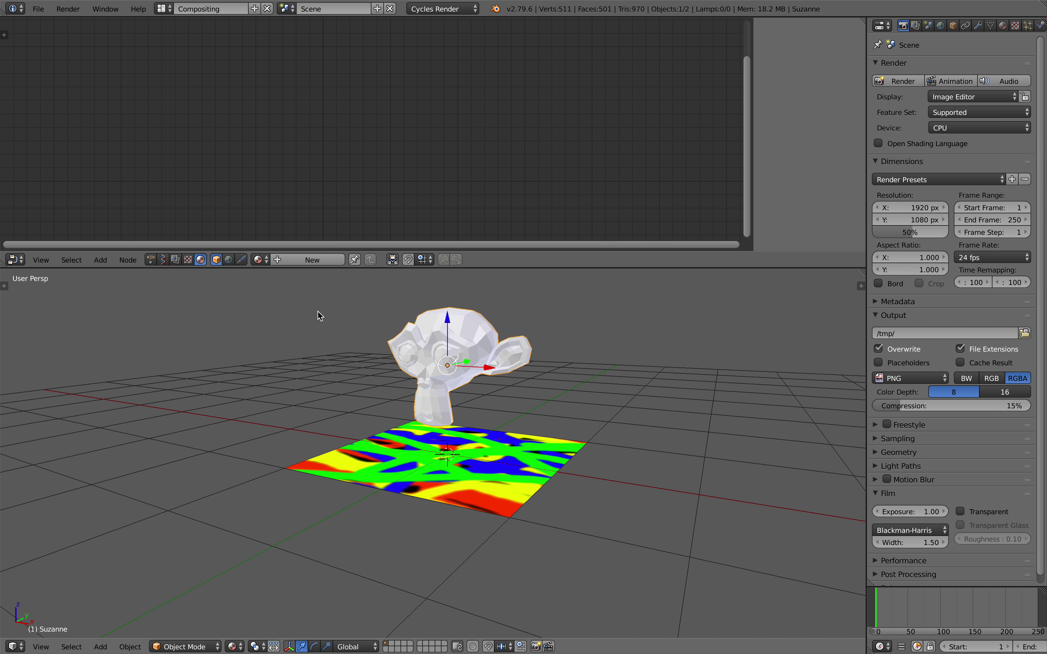
Create a new material for the monkey and add an Attribute node before the Diffuse BSDF
click(307, 260)
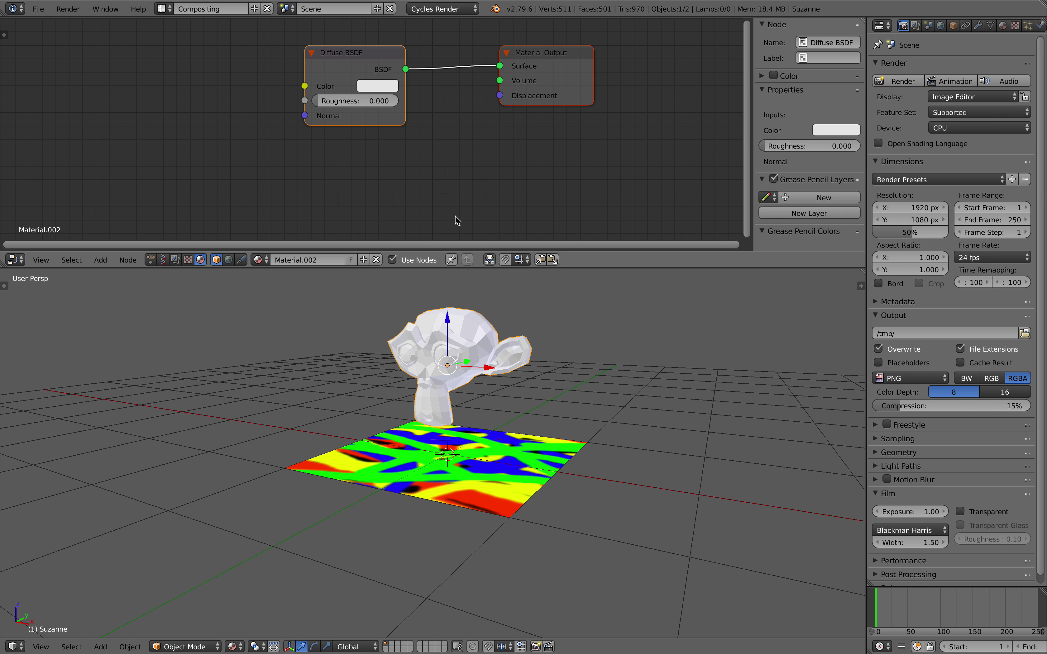
drag(329, 79, 338, 83)
key(shift+a)
click(215, 75)
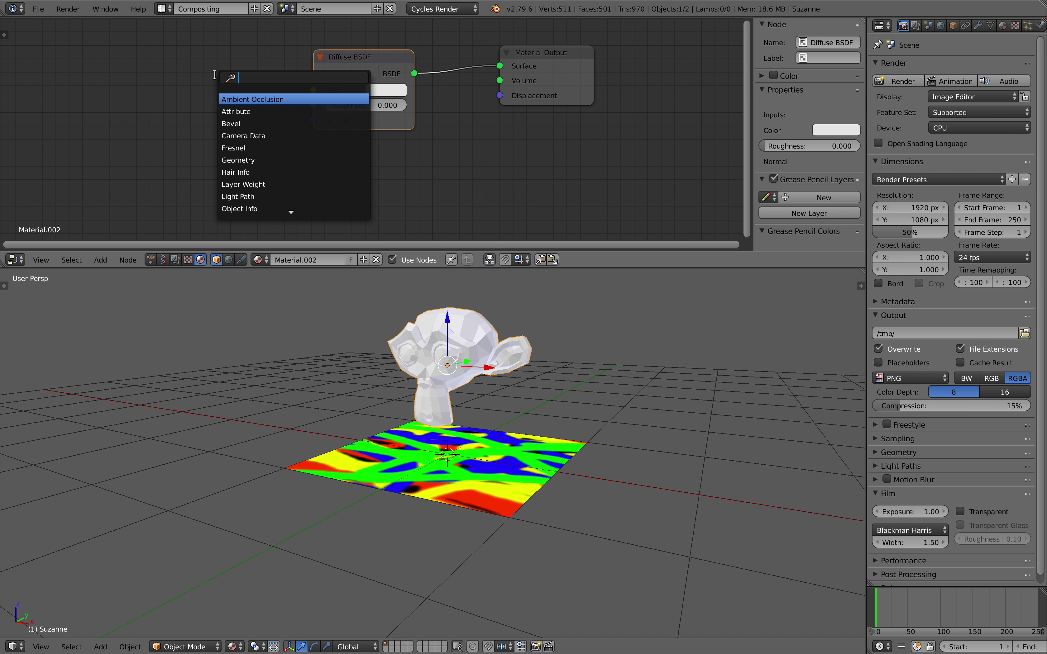
text(att)
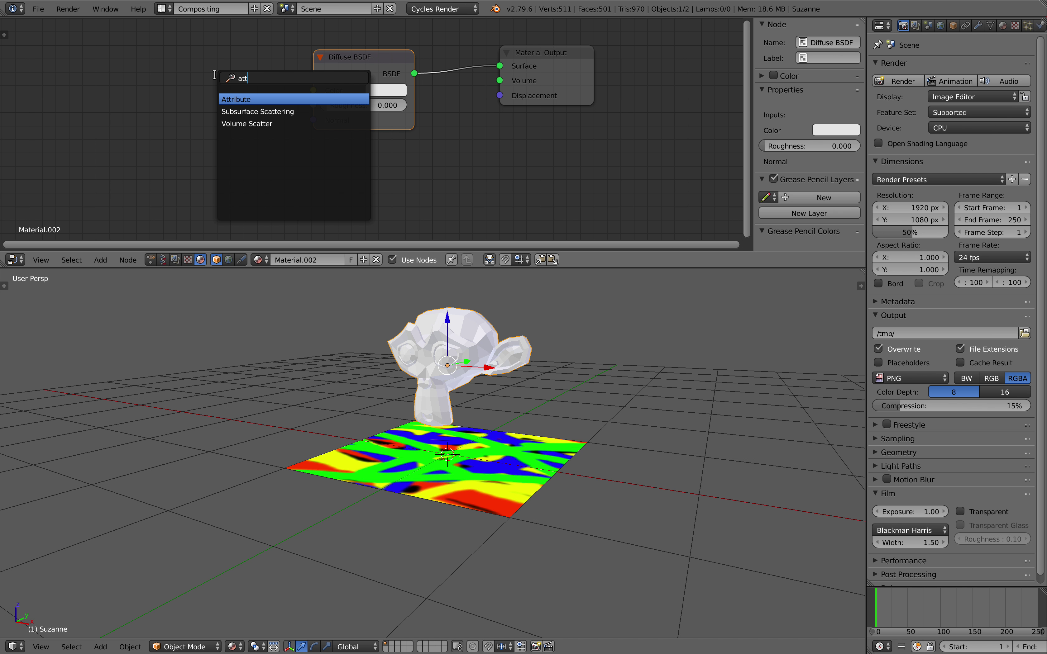
key(Return)
click(154, 81)
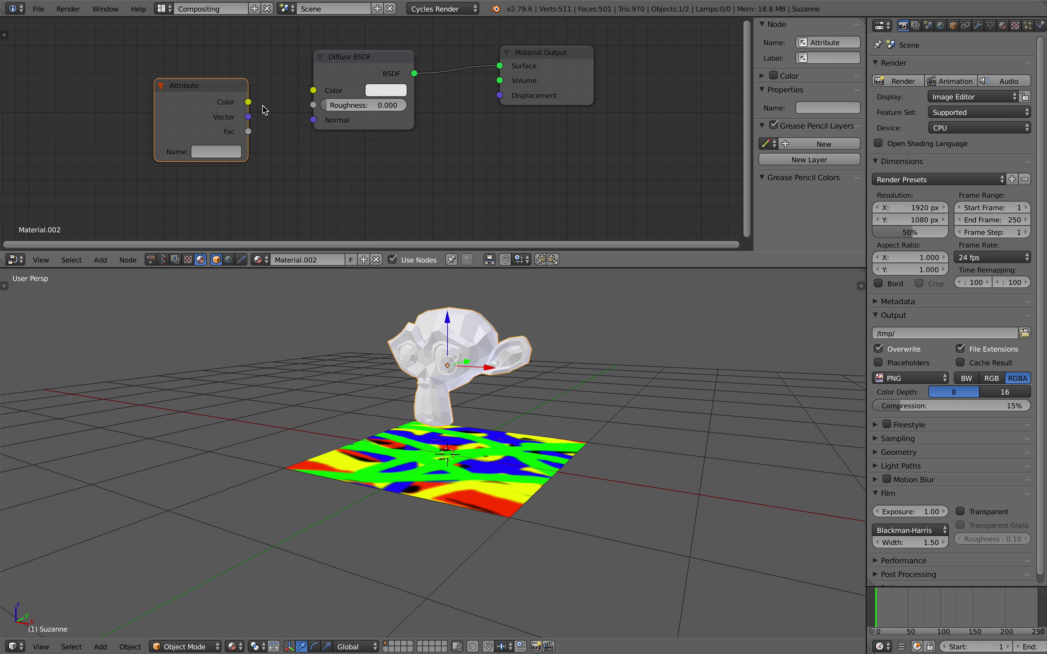
Link the Attribute node's Color to the Diffuse BSDF color, name the attribute SvCol, and save over the file
drag(248, 102, 313, 90)
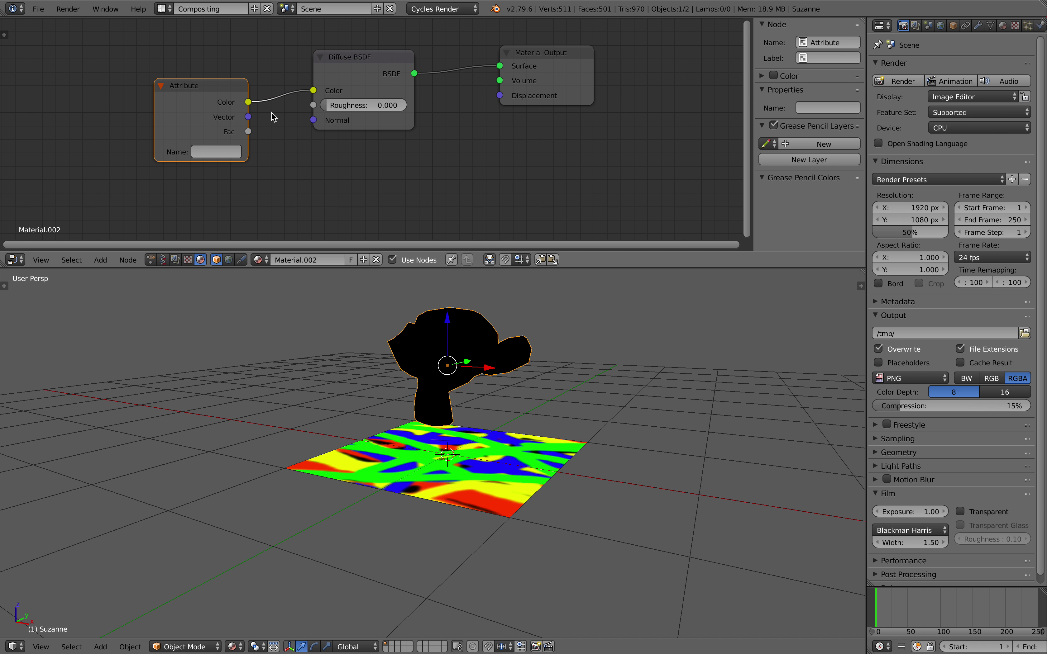
key(ctrl+s)
click(251, 158)
middle_drag(413, 162, 429, 182)
key(ctrl+s)
click(433, 181)
middle_drag(479, 354, 462, 385)
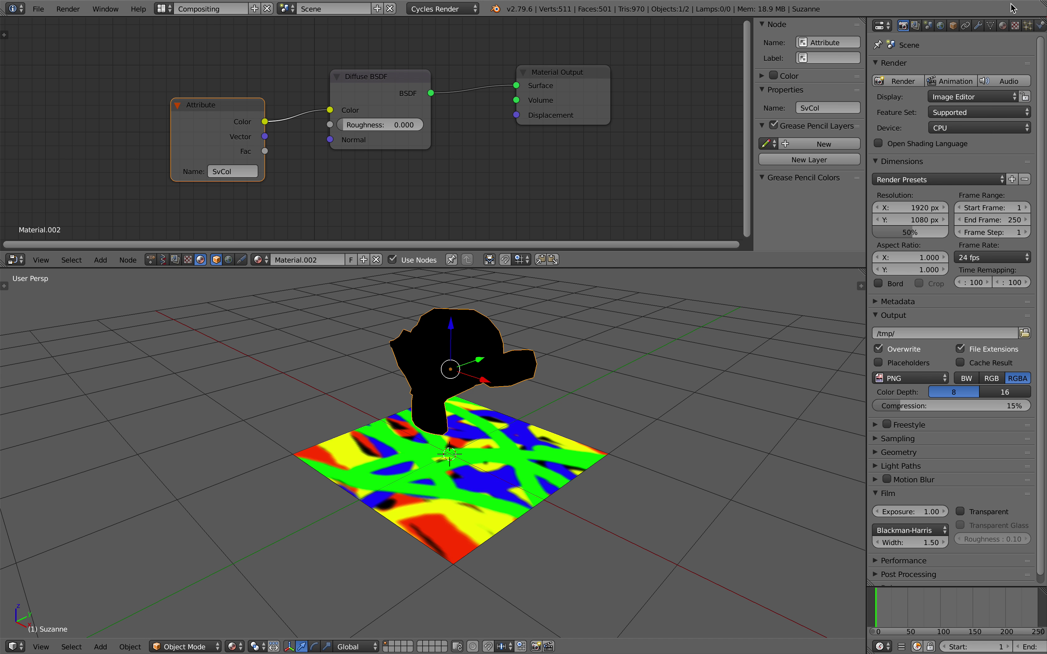
Show the monkey's mesh data properties, save over the file, and give its material a fake user
click(989, 25)
middle_drag(413, 450, 425, 441)
shift+middle_drag(515, 362, 521, 373)
key(ctrl+s)
click(521, 372)
click(353, 261)
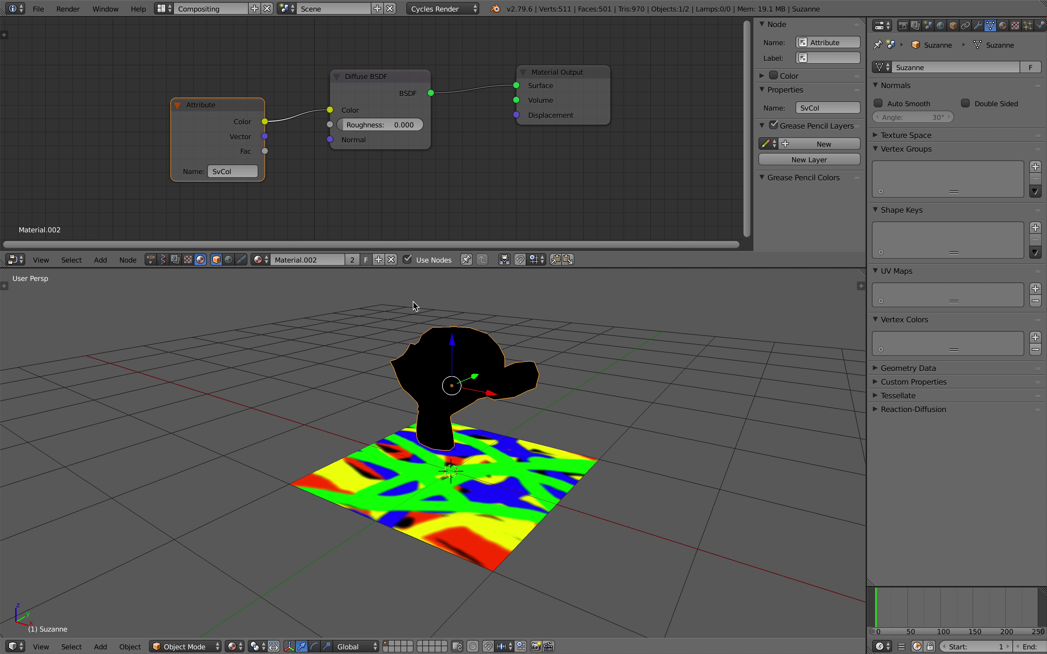
Split the node editor, set the new area to Sverchok nodes, widen it, and hide its sidebar
drag(861, 22, 464, 54)
click(620, 259)
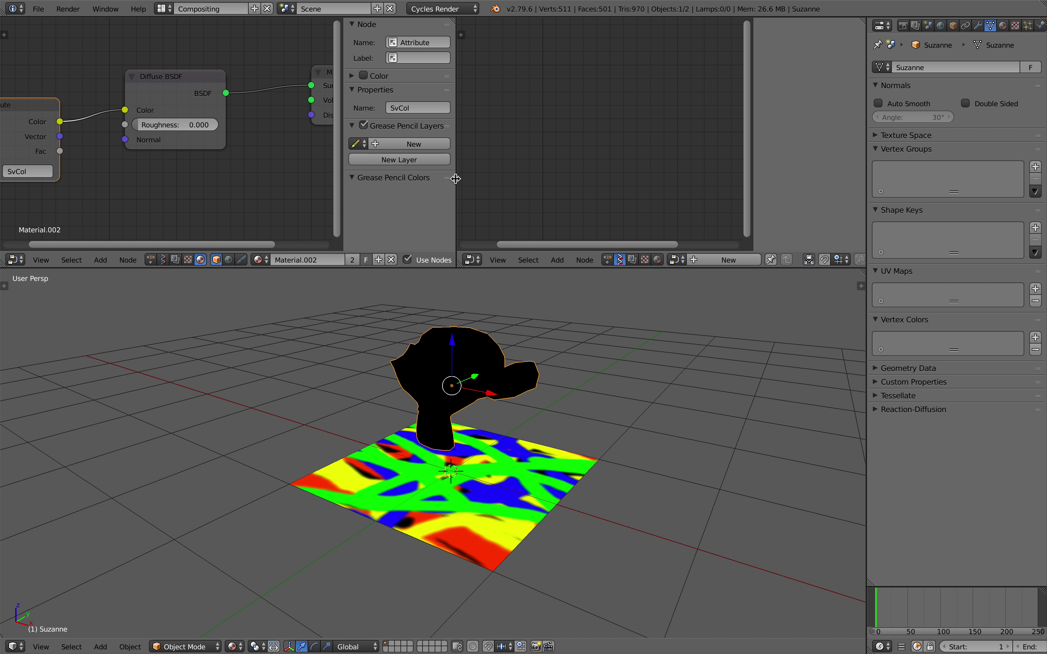
drag(456, 179, 260, 153)
key(n)
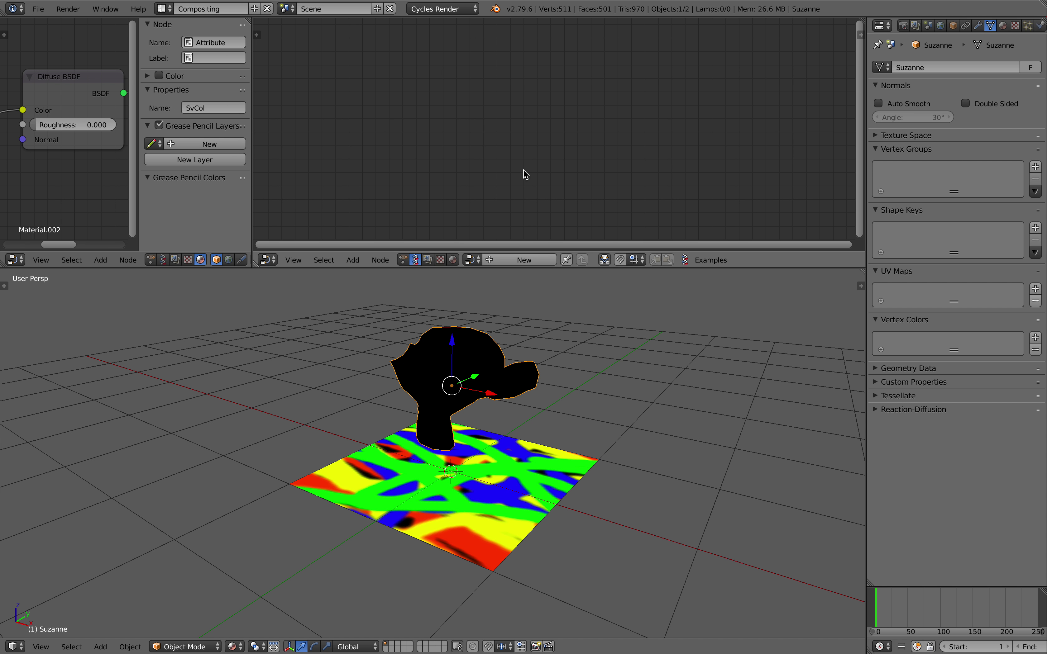
Hide the material node editor's sidebar, fit its nodes into the narrow area, and save over the file
drag(139, 139, 264, 152)
scroll(184, 157, down, 7)
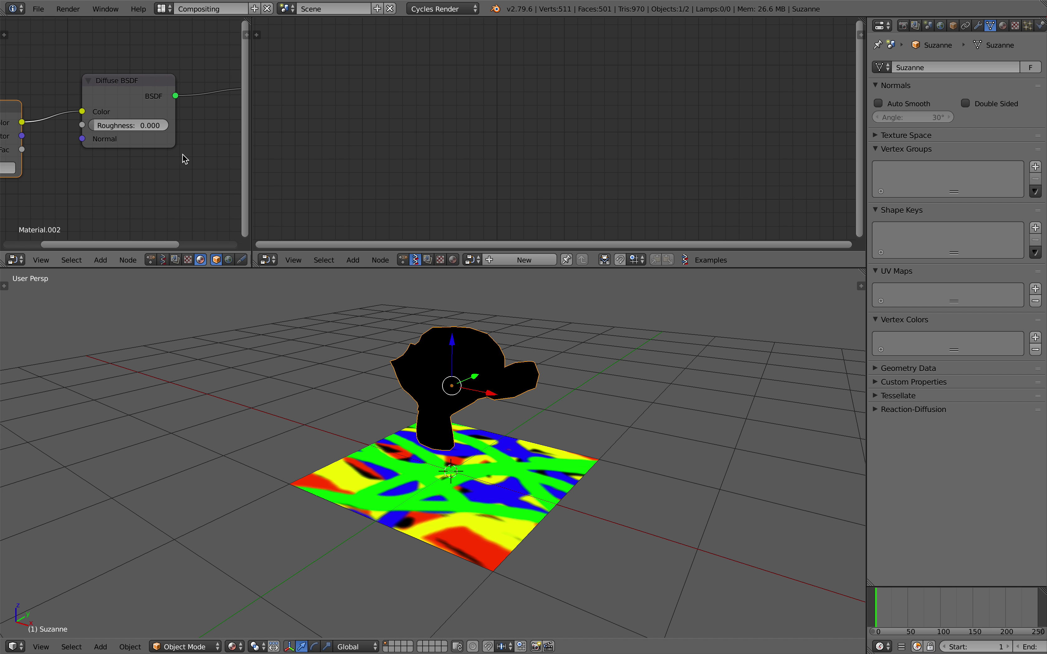
key(ctrl+s)
click(270, 152)
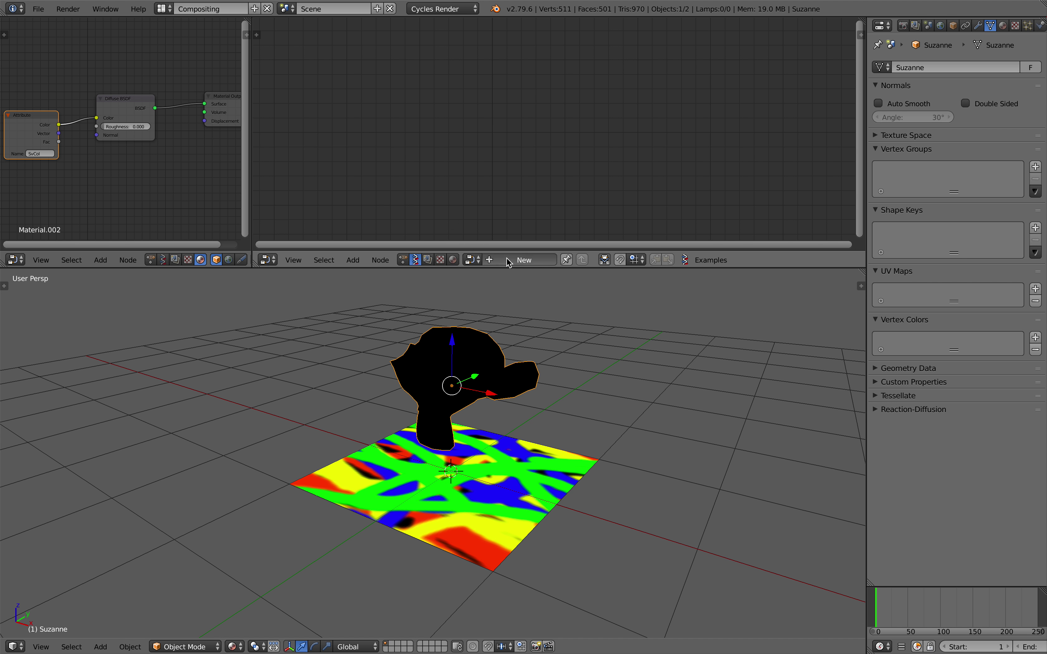
Create a new Sverchok node tree and add a widened Sample UV Color node to it
click(506, 260)
key(alt+space)
text(ampl)
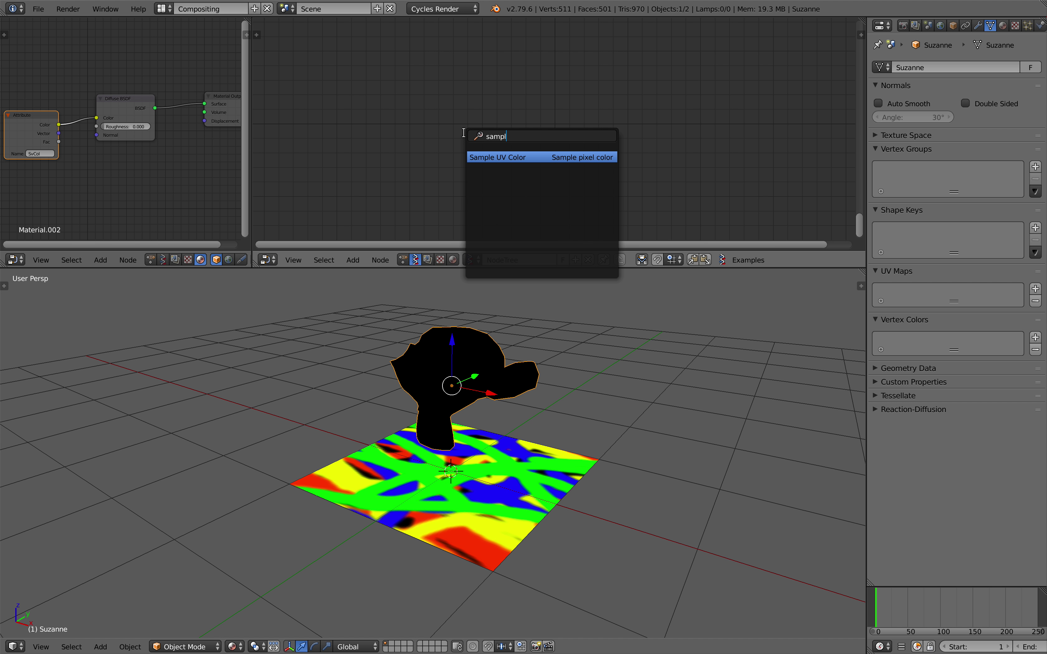
key(Return)
click(440, 51)
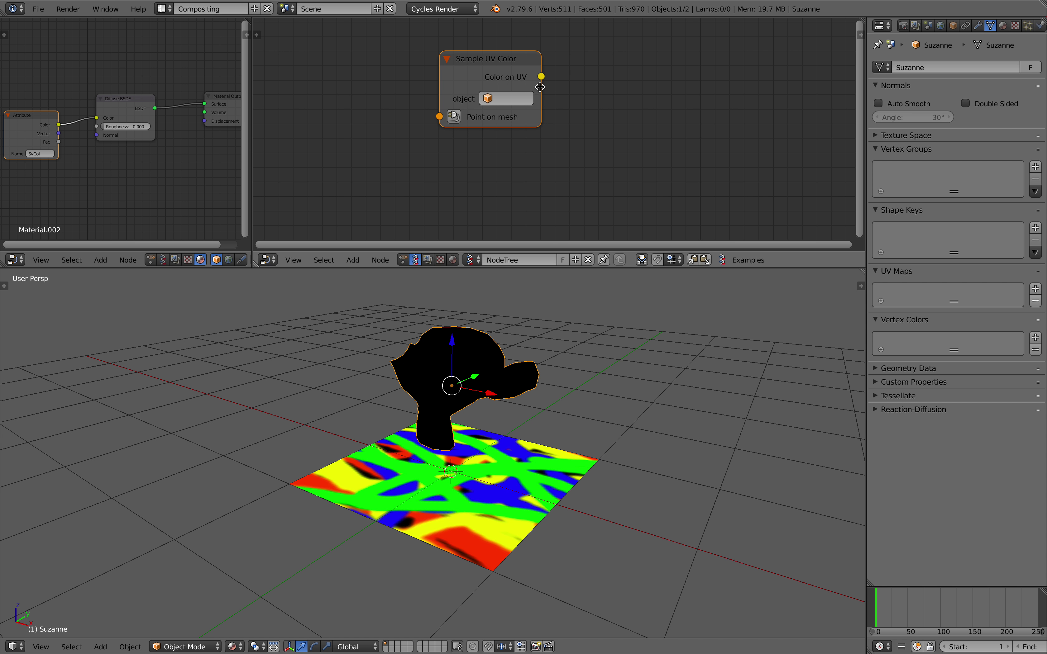
scroll(514, 392, up, 1)
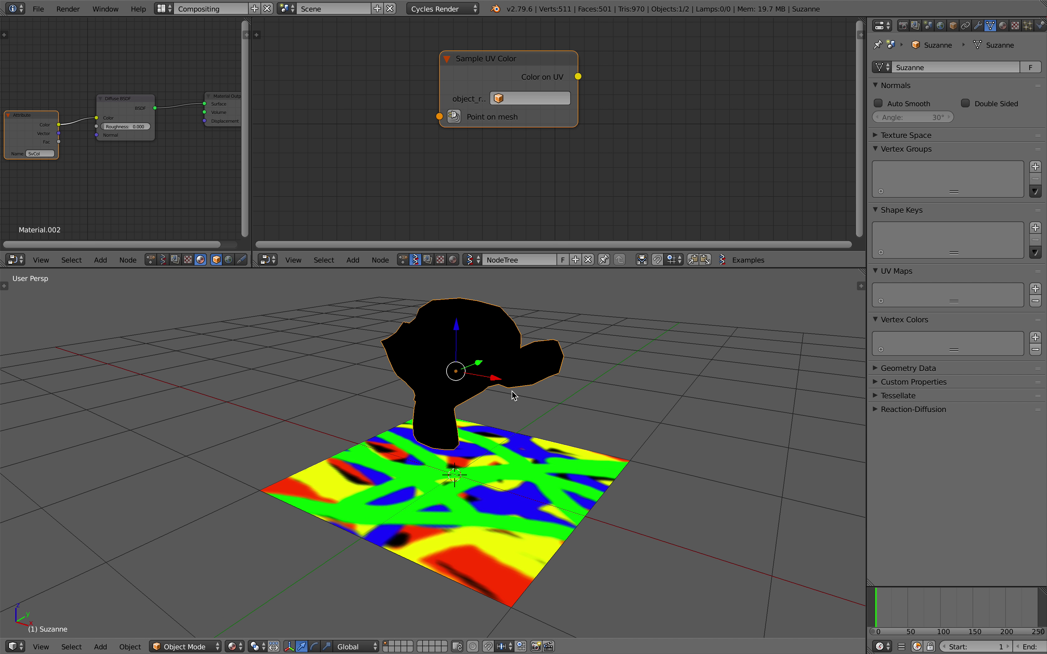
Set the Sample UV Color node's object to Plane and its image to Material.001 Diffuse Color
right_click(518, 452)
click(525, 98)
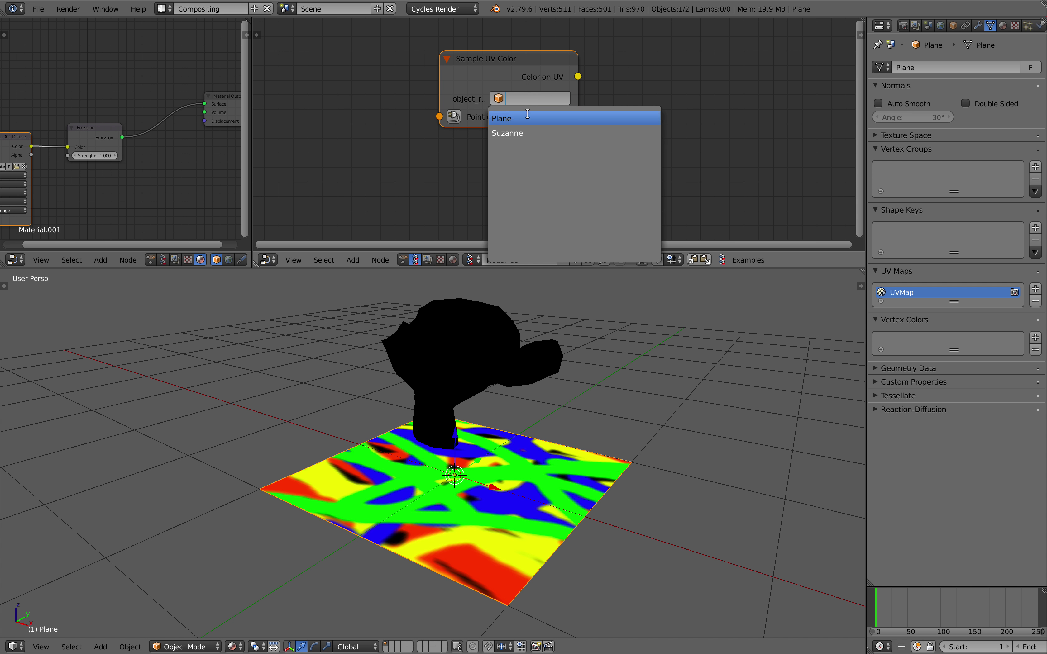
click(519, 115)
click(496, 116)
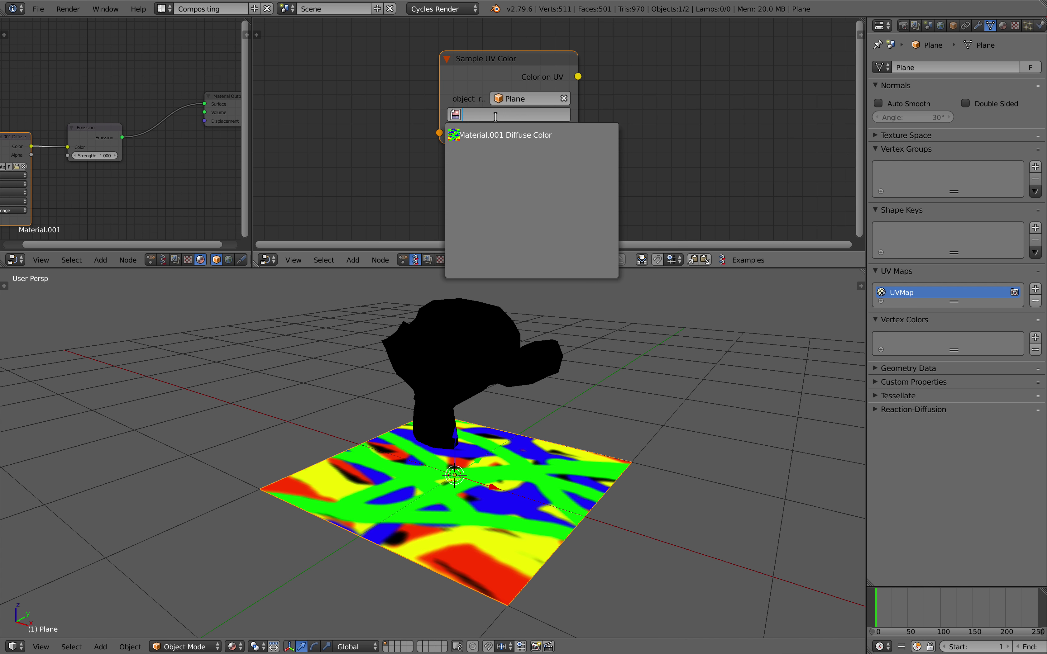
click(501, 134)
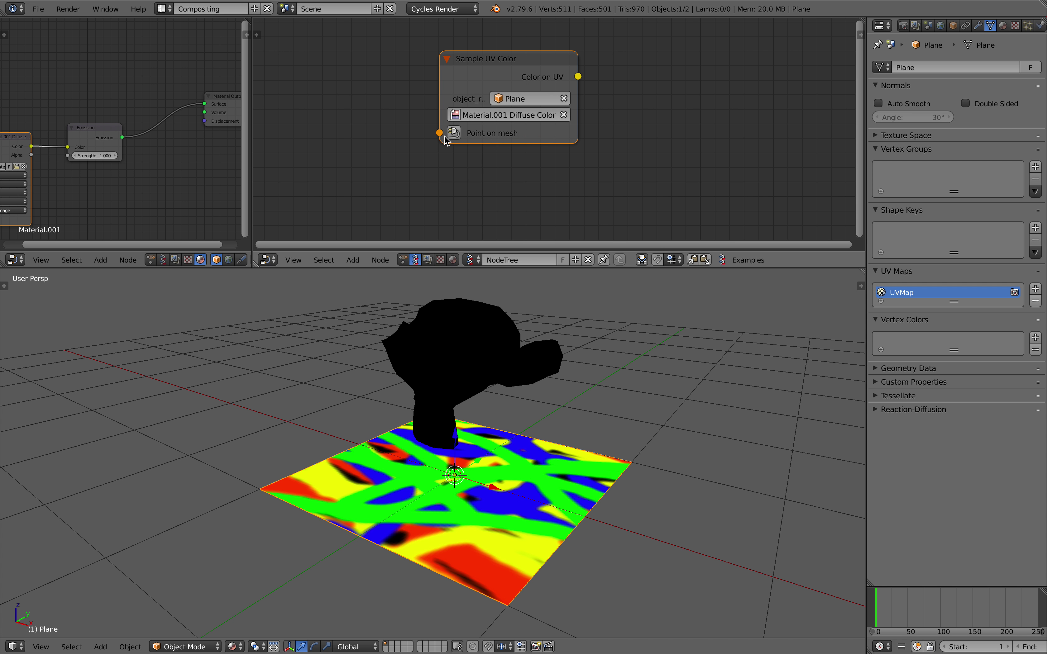
drag(445, 138, 438, 104)
middle_drag(370, 116, 407, 117)
key(shift+a)
click(323, 117)
text(vect)
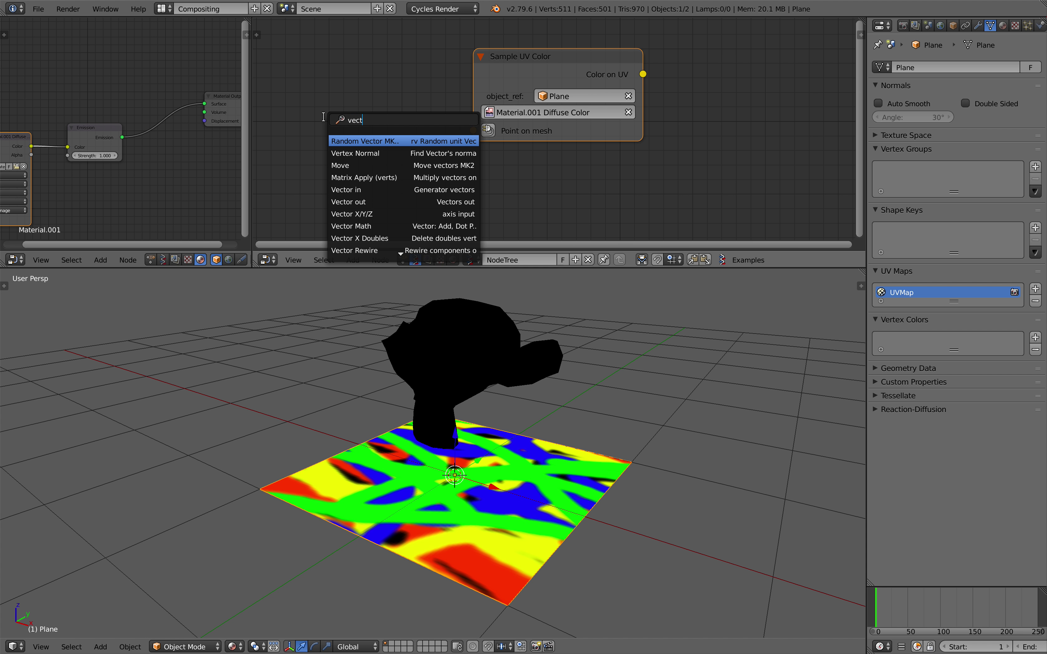
key(Return)
click(313, 110)
key(x)
Add a Vector in node before Sample UV Color and link its Vectors output to Point on mesh
key(shift+a)
click(343, 126)
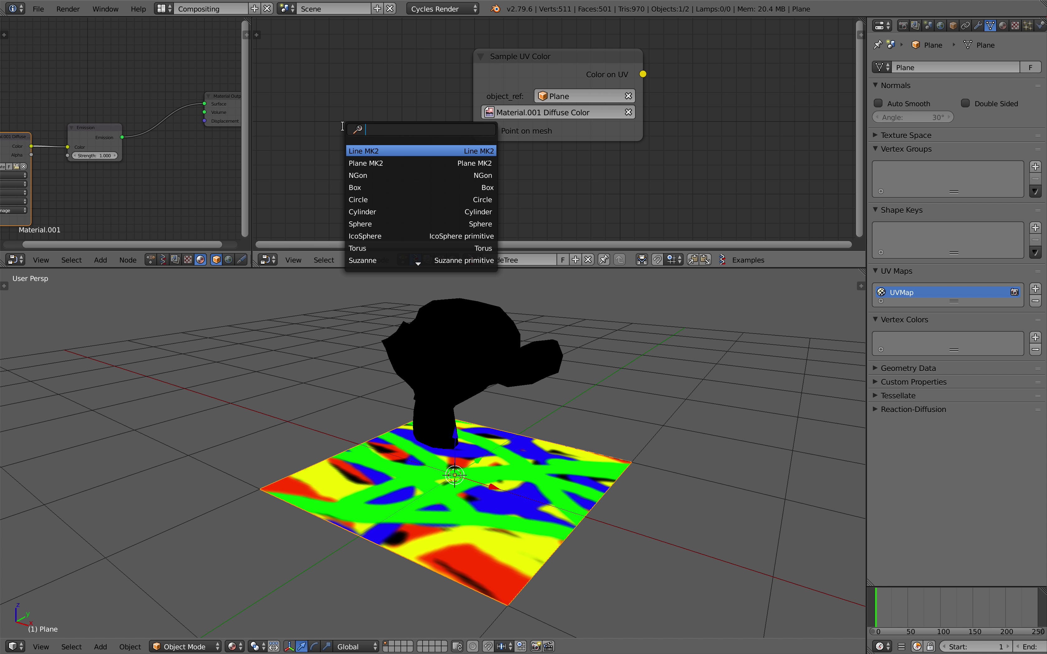
text(vector)
click(363, 163)
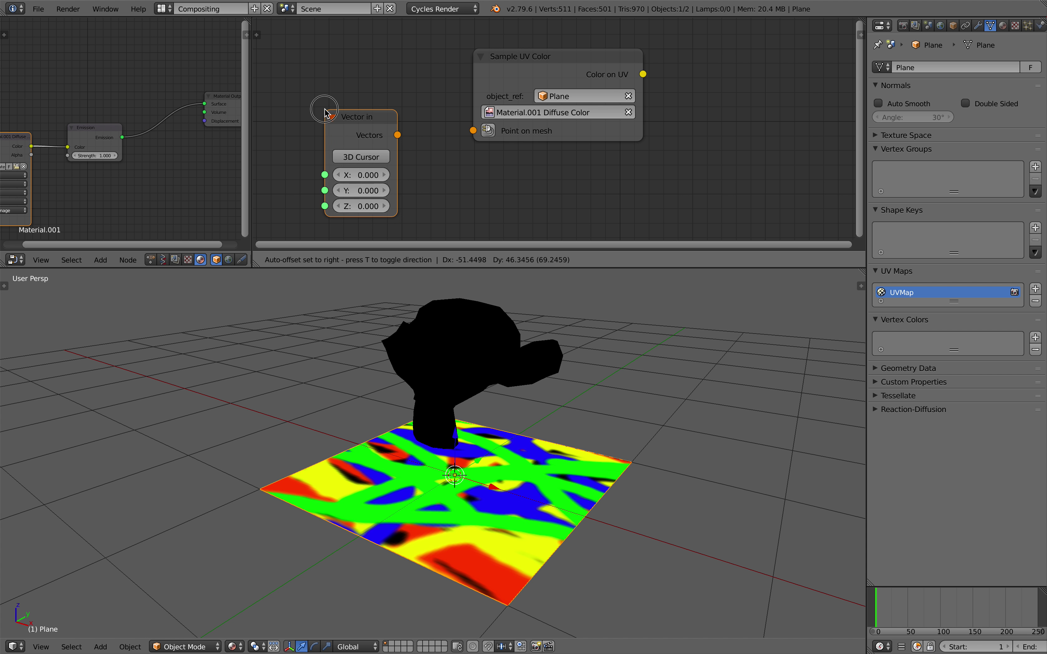
click(382, 121)
drag(397, 135, 473, 131)
drag(363, 116, 368, 103)
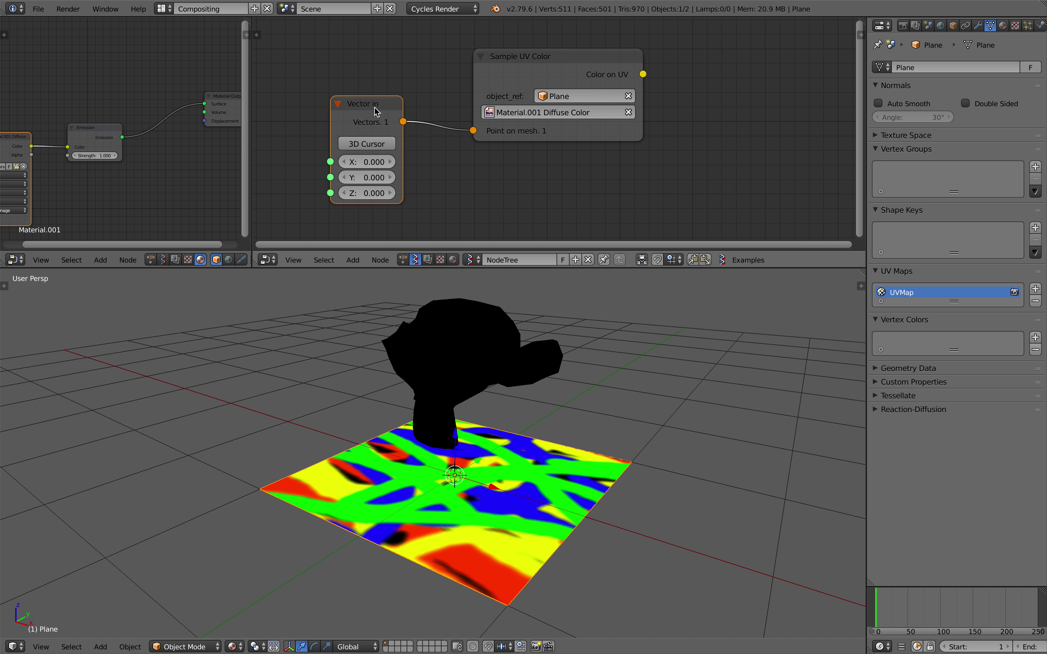
Add a Vertex color mk3 node after Sample UV Color and set its object to Suzanne
scroll(367, 168, up, 2)
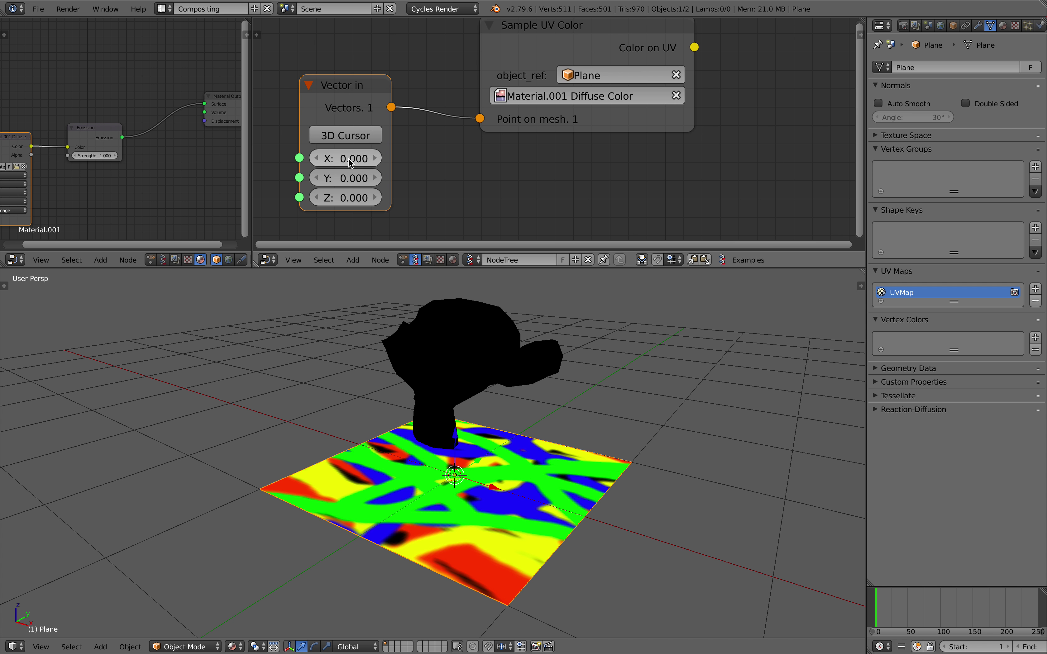
scroll(411, 159, down, 2)
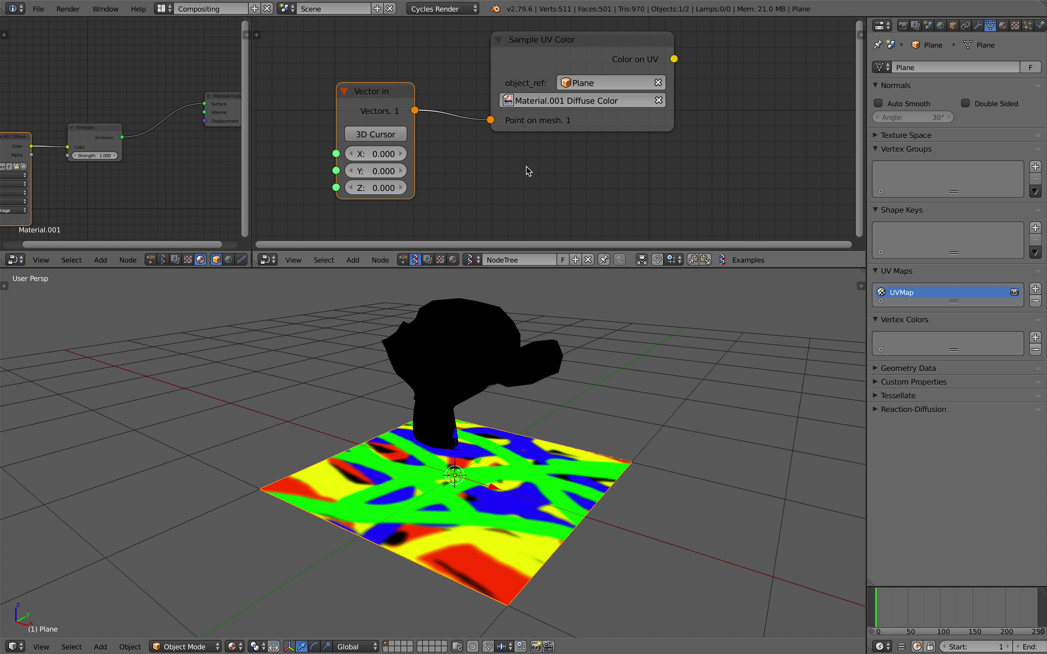
middle_drag(521, 167, 499, 171)
middle_drag(567, 156, 526, 169)
key(shift+a)
click(661, 94)
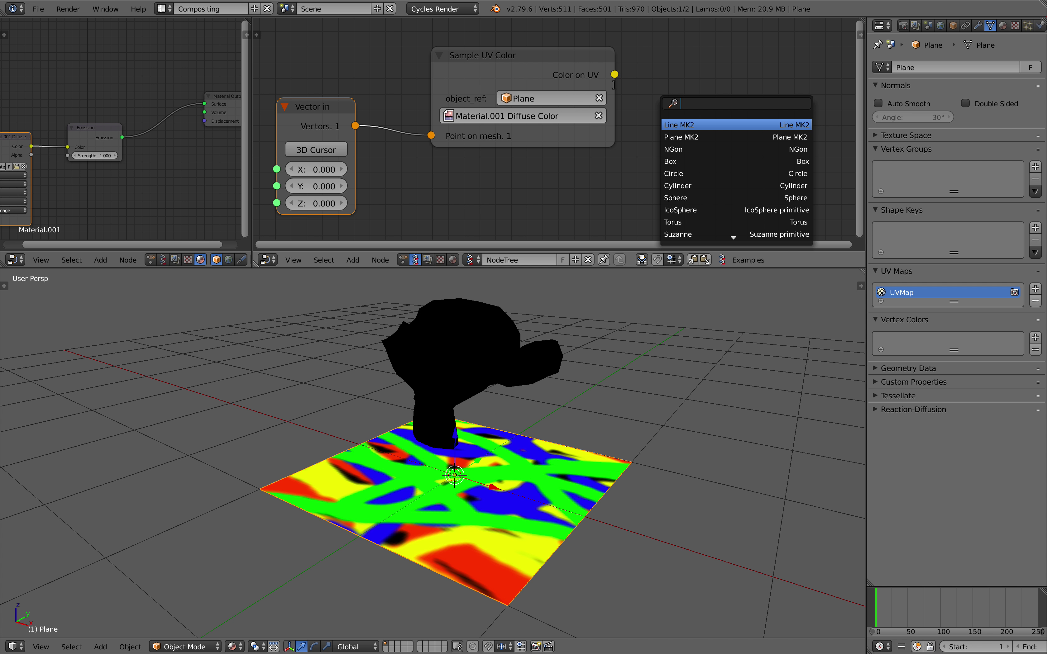
text(verte)
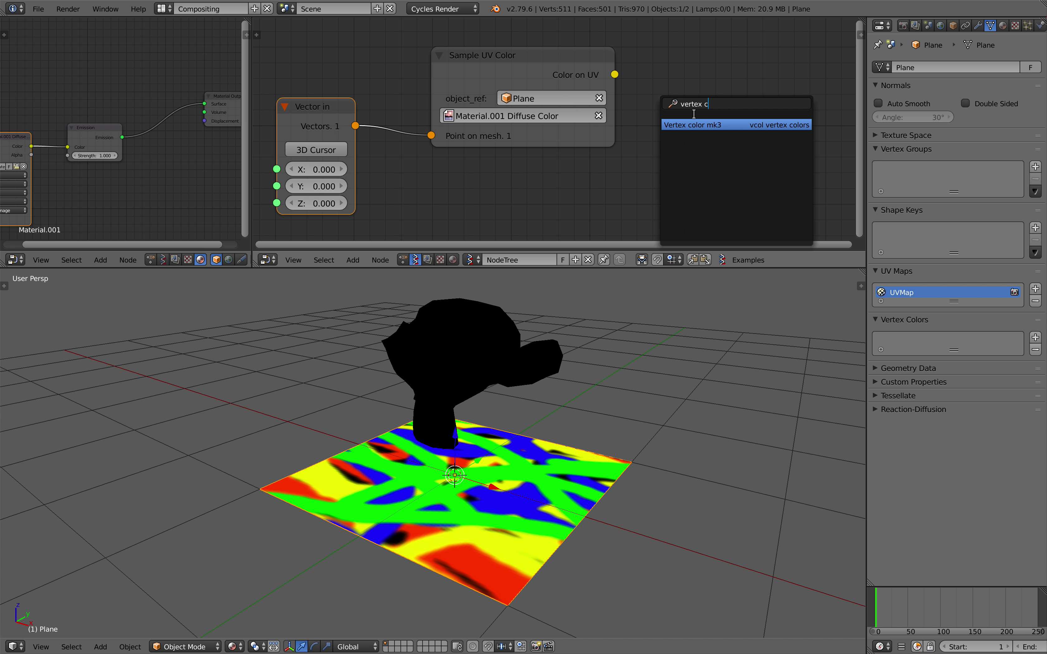
text(x c)
key(Return)
click(689, 68)
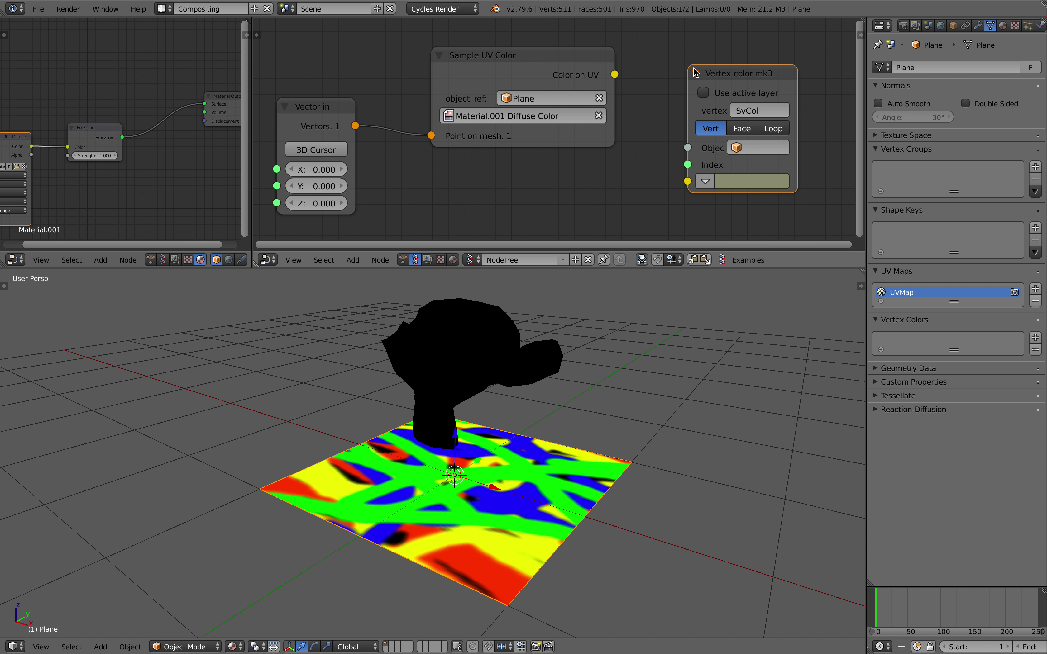
click(742, 145)
click(744, 185)
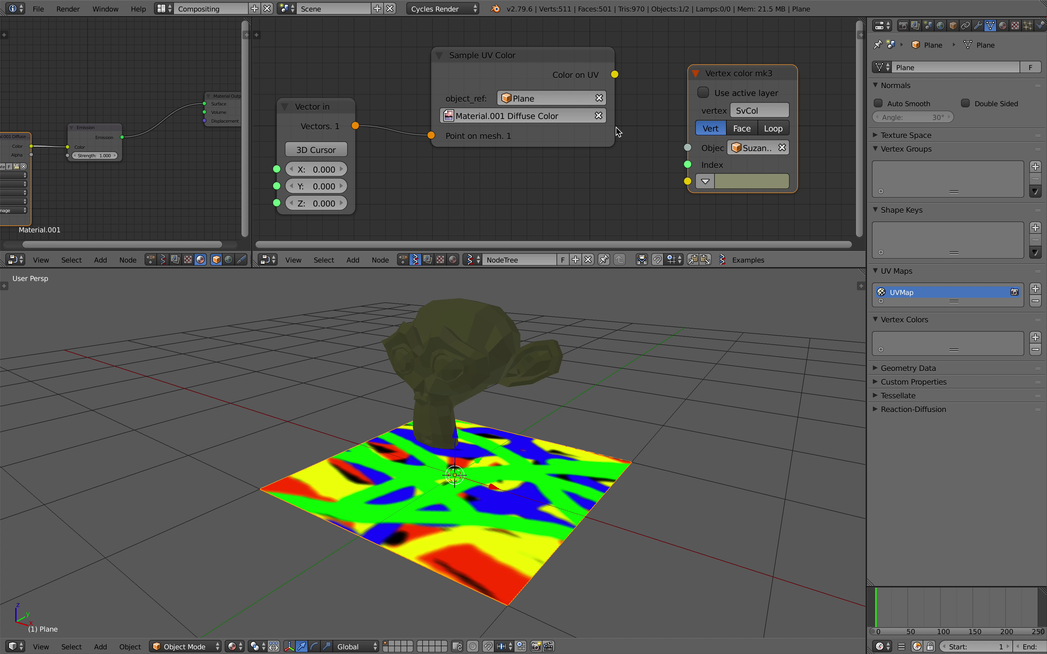
Try out different colors and brightness in the Vertex color mk3 node, including R 0.300, G 0.146, B 0.200
click(738, 183)
click(761, 182)
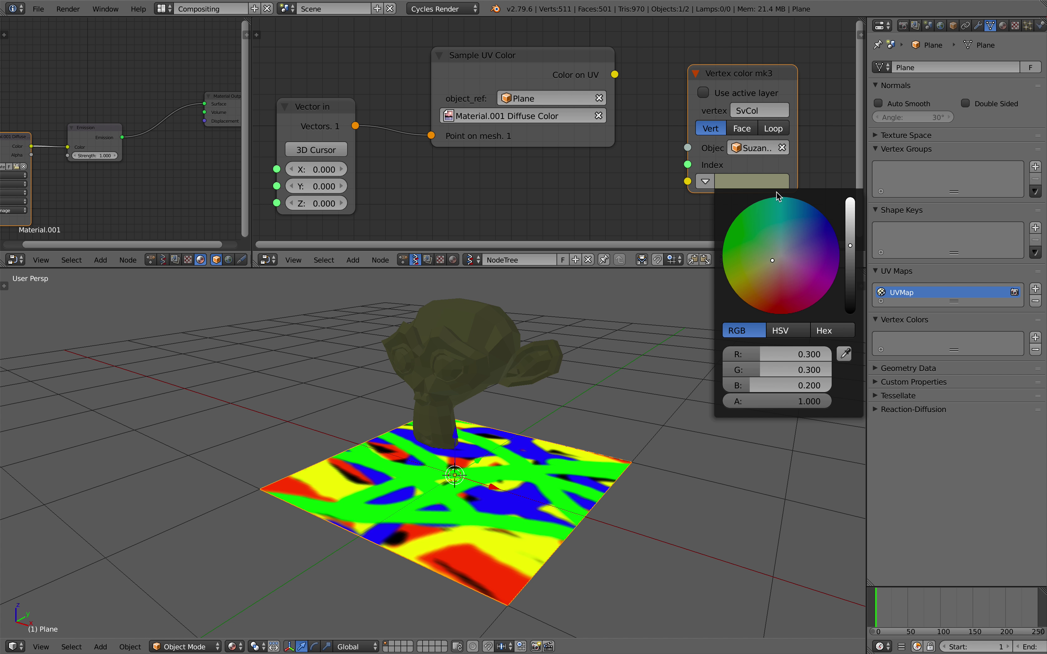
drag(772, 253, 819, 250)
drag(748, 305, 793, 275)
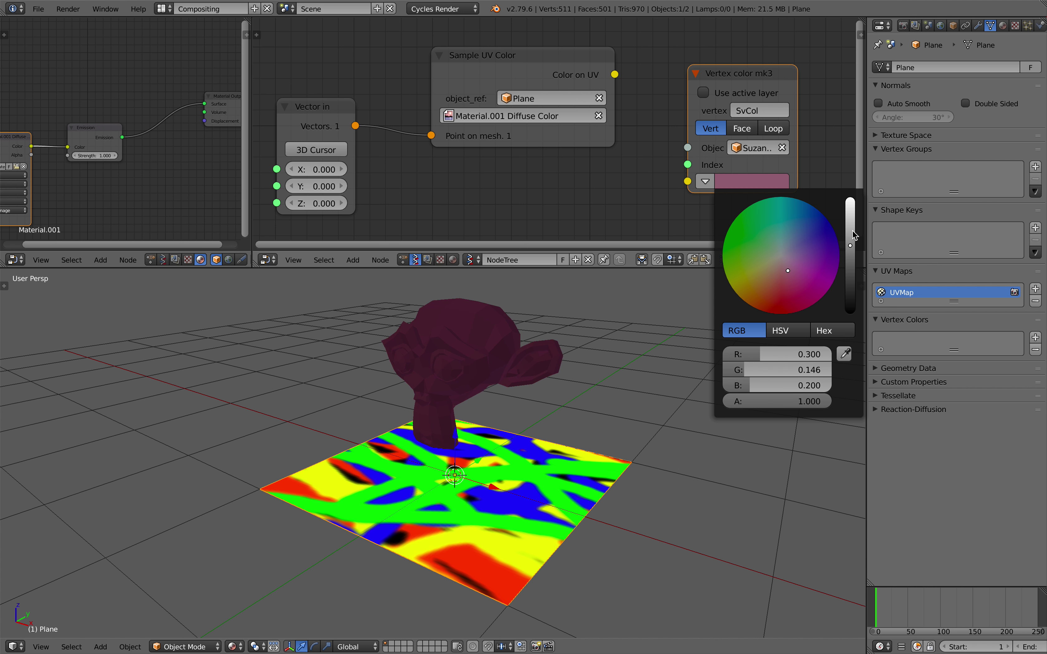
drag(851, 230, 850, 214)
mouse_move(762, 264)
mouse_down()
mouse_move(752, 275)
mouse_move(770, 282)
mouse_up()
Link Color on UV to the Vertex color mk3 node's color input and check the monkey's color from another angle
drag(614, 75, 687, 182)
middle_drag(532, 375, 565, 376)
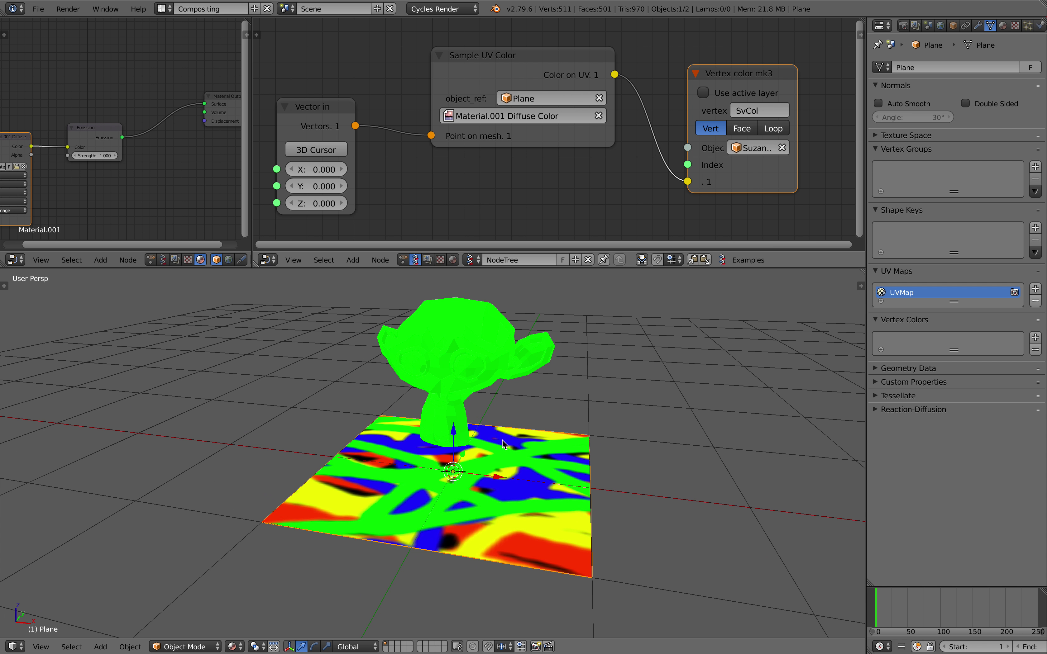
middle_drag(503, 440, 498, 435)
middle_drag(480, 190, 490, 193)
middle_drag(549, 350, 542, 352)
Save over the file, save the scene to the Desktop with Save As, and save over it once more
key(ctrl+s)
click(624, 434)
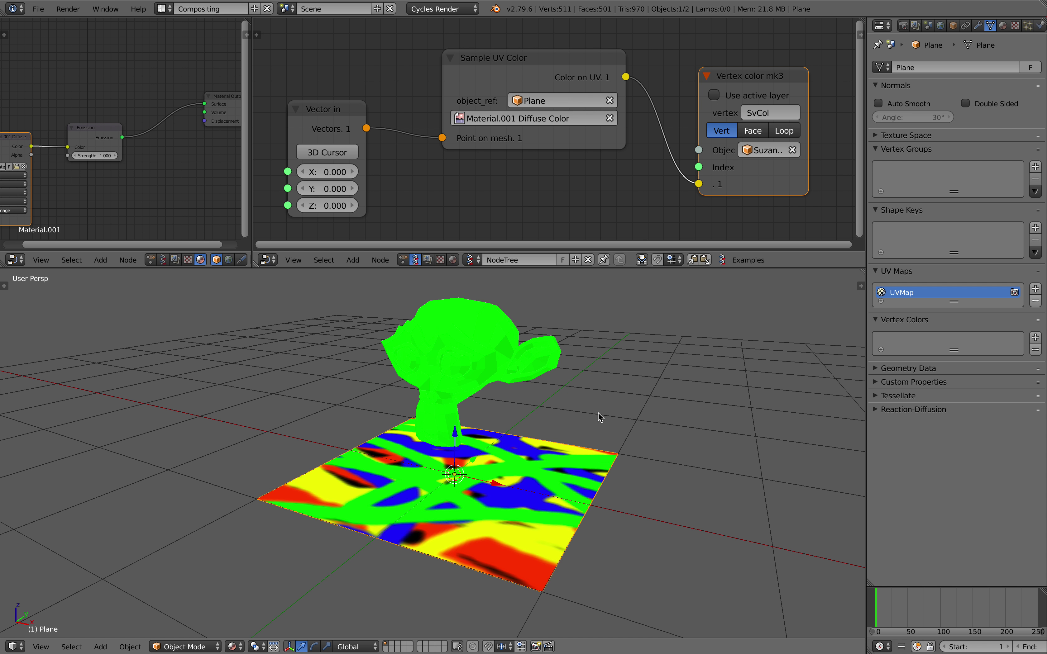
click(38, 9)
click(91, 102)
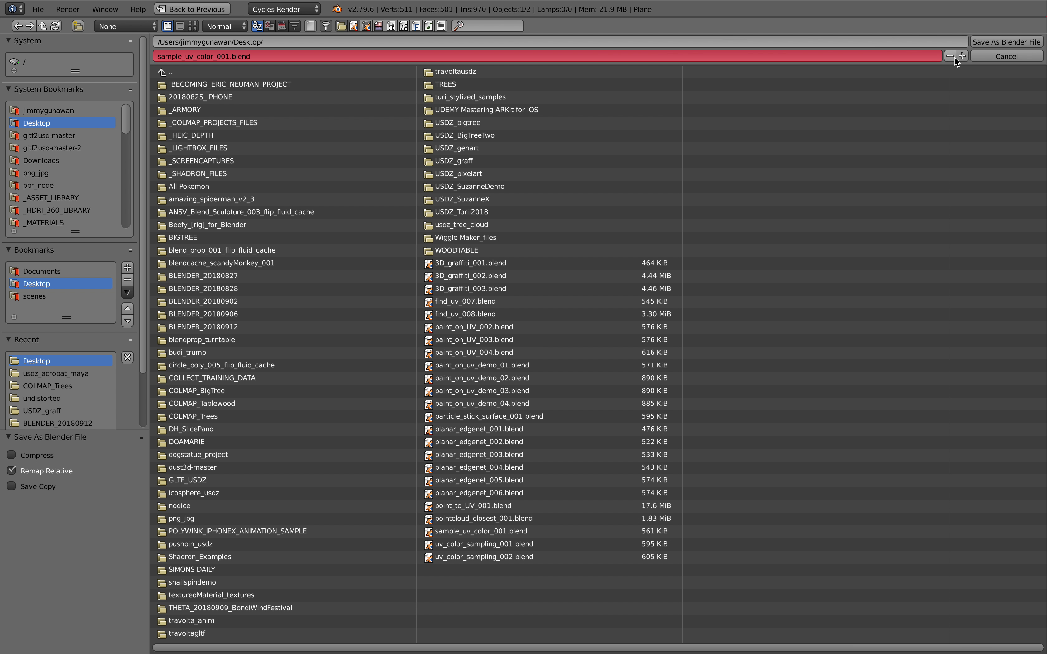
click(1005, 42)
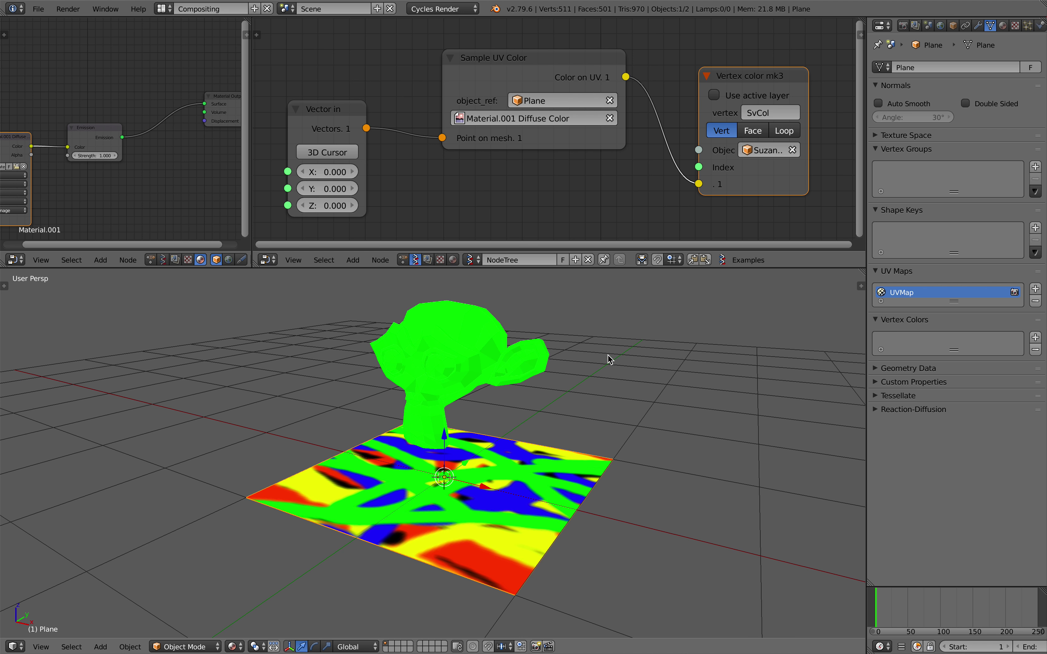
key(ctrl+s)
click(406, 189)
Play the animation and set the Vector in node's X to about 0.114 and Y to about 0.012
middle_drag(522, 360, 539, 360)
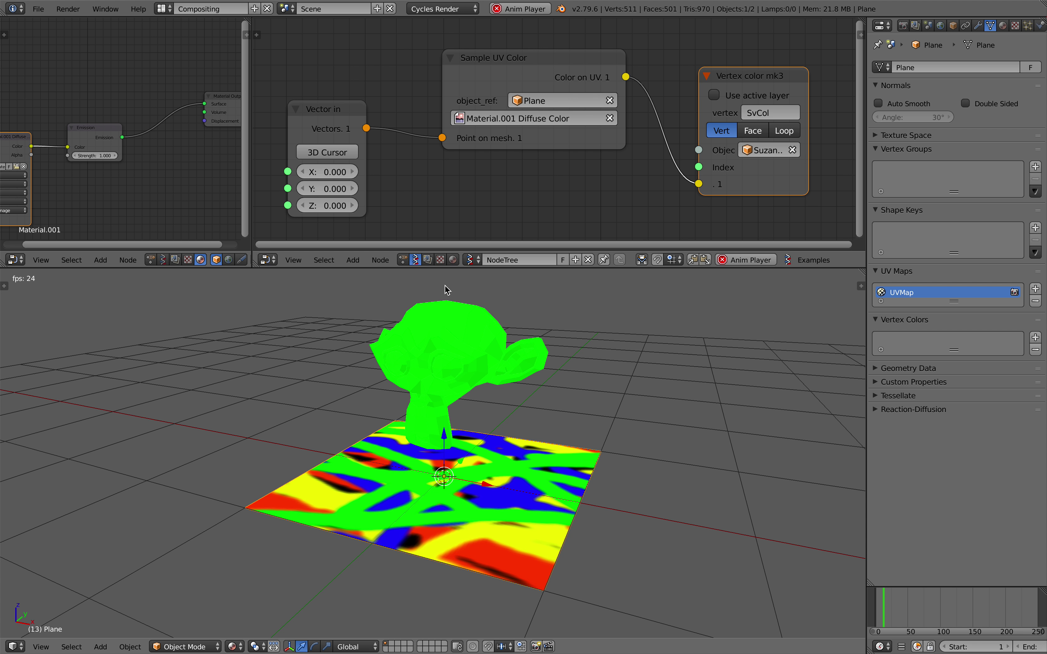
mouse_move(329, 172)
mouse_down()
mouse_move(342, 190)
mouse_move(327, 173)
mouse_up()
drag(332, 189, 338, 189)
middle_drag(503, 479, 495, 480)
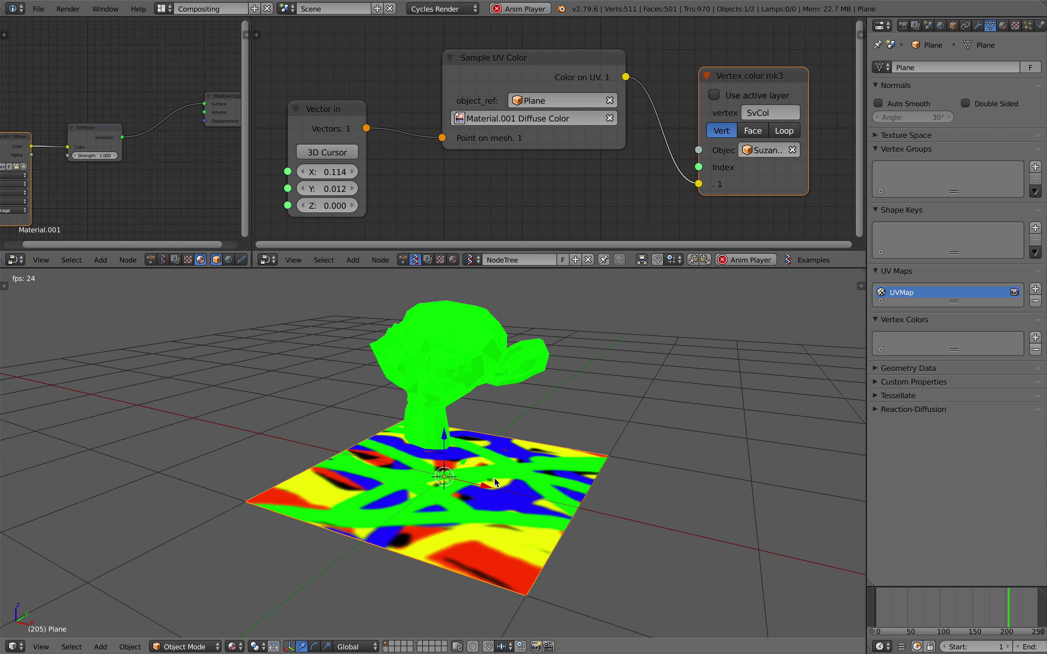
Add a Viewer Draw node below Sample UV Color and link the Vector in node's Vectors to its matrix input
scroll(497, 234, down, 1)
key(shift+a)
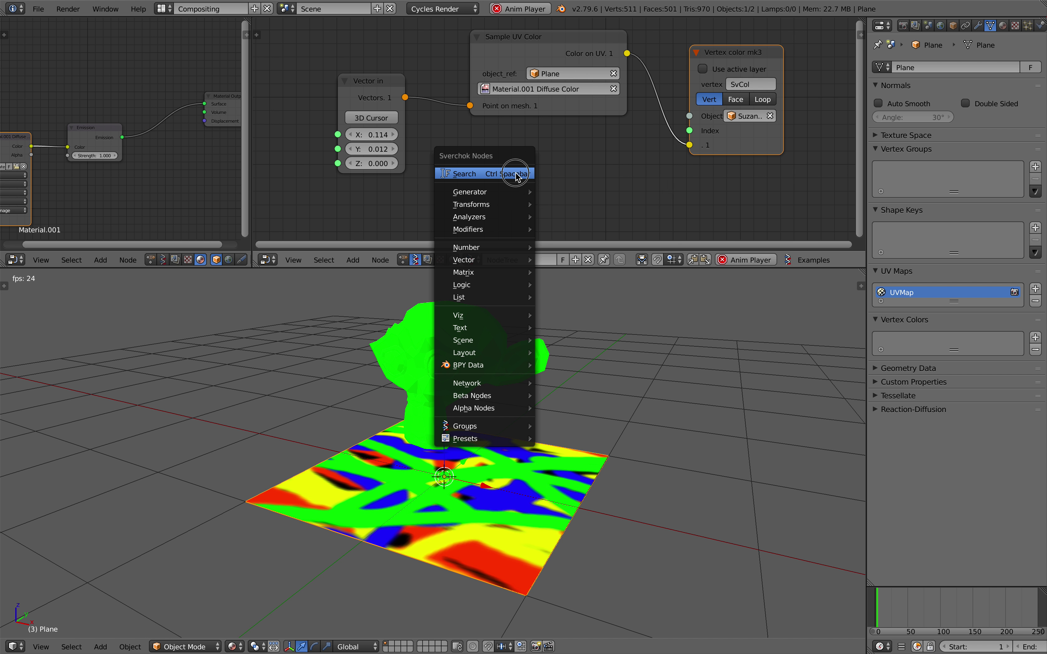
click(514, 175)
text(view)
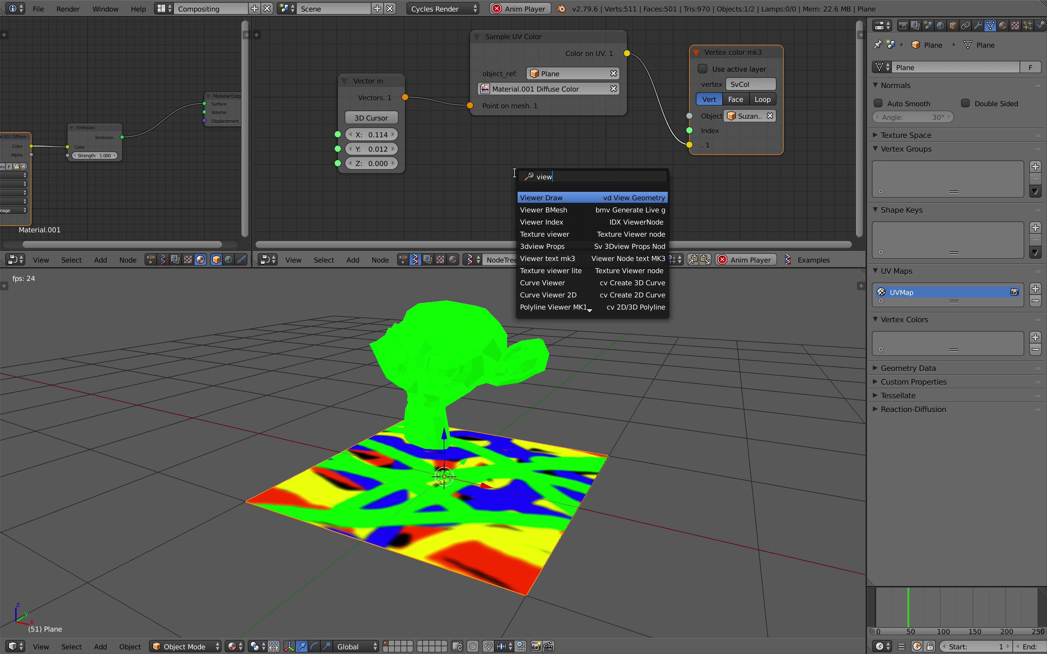
key(Return)
scroll(505, 149, down, 3)
middle_drag(489, 163, 490, 126)
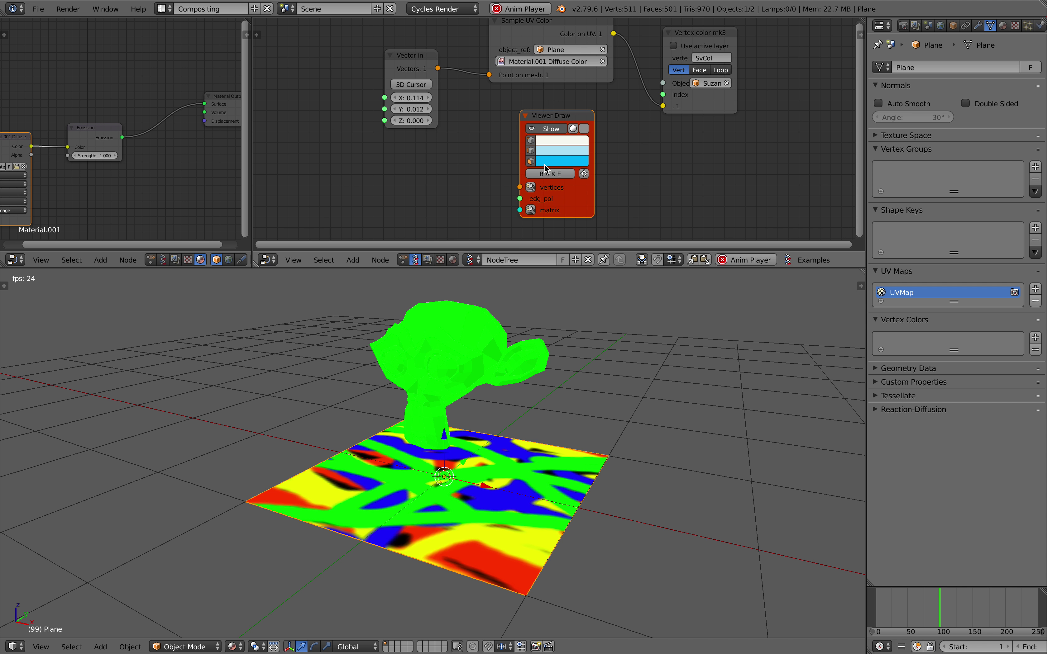
drag(427, 59, 500, 150)
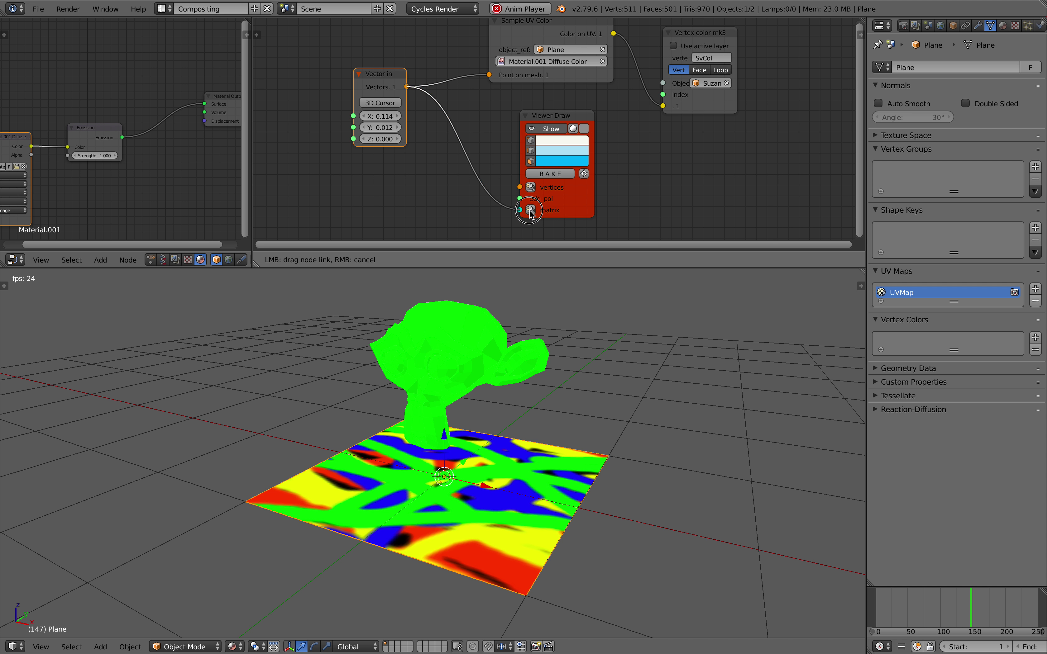
drag(530, 212, 530, 213)
Set the Vector in node's X to about -0.294 and Y to about 0.522, and save over the file
mouse_move(554, 413)
middle_down()
mouse_move(470, 484)
mouse_move(445, 415)
middle_up()
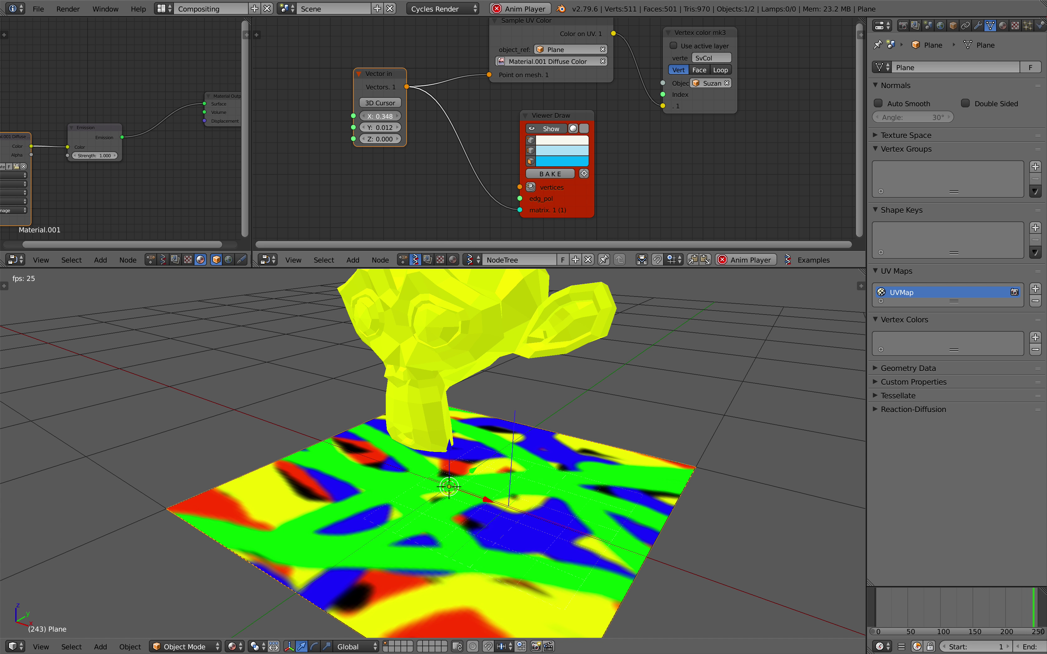
drag(383, 117, 361, 117)
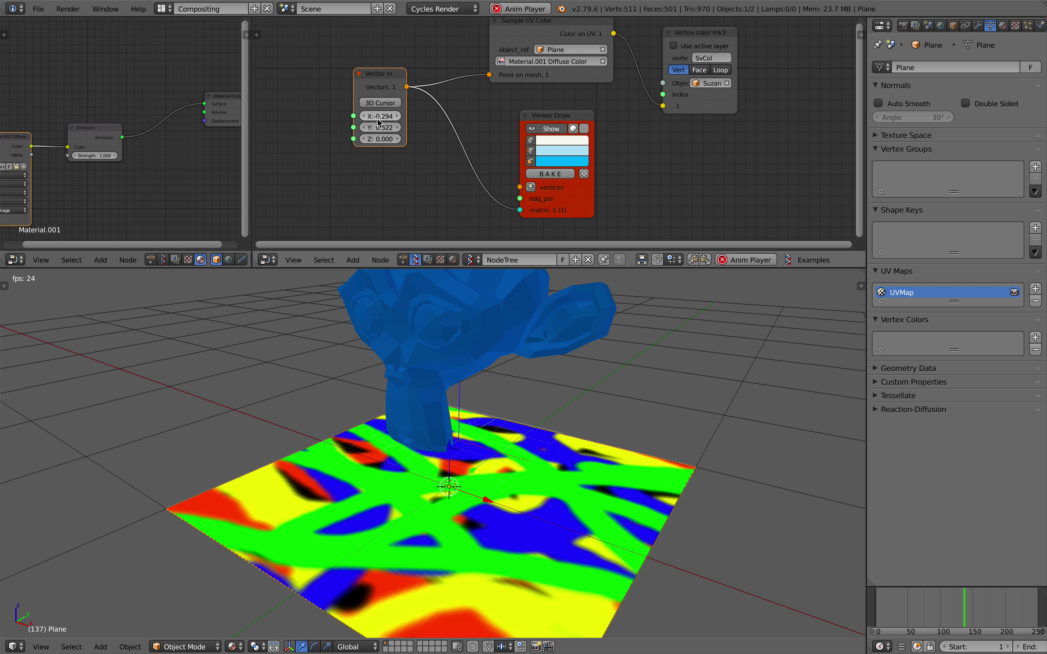
scroll(346, 117, down, 1)
middle_drag(346, 117, 388, 112)
key(ctrl+s)
click(388, 112)
Insert a Vector Noise MK2 node between Vector in and Viewer Draw, and link its Noise V output to Point on mesh
drag(436, 74, 360, 68)
key(ctrl+s)
key(shift+a)
click(398, 128)
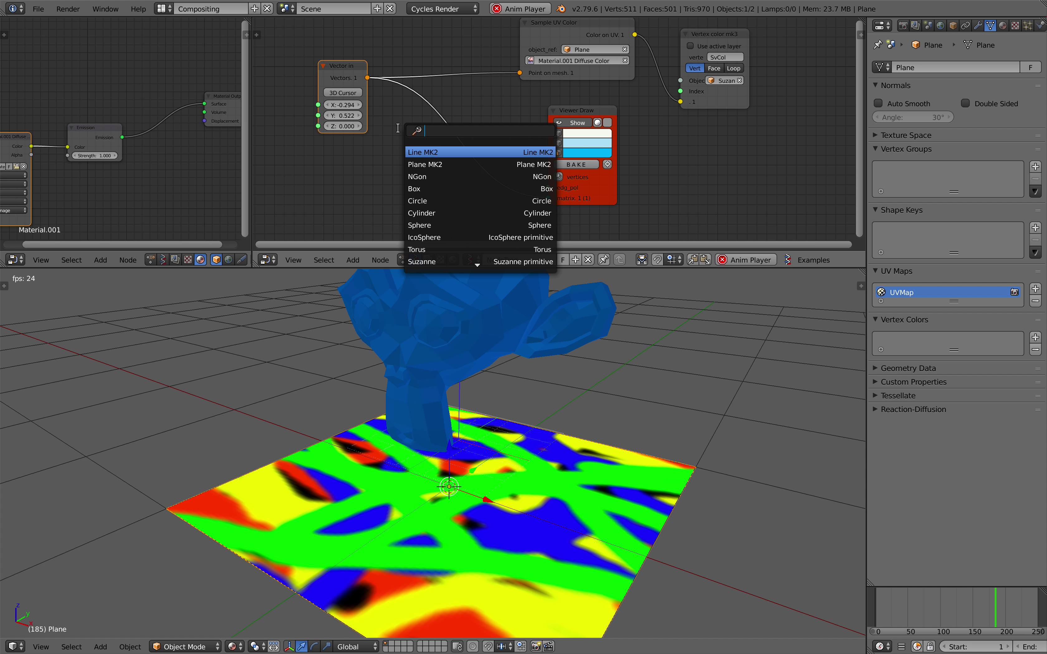
text(noise)
key(Return)
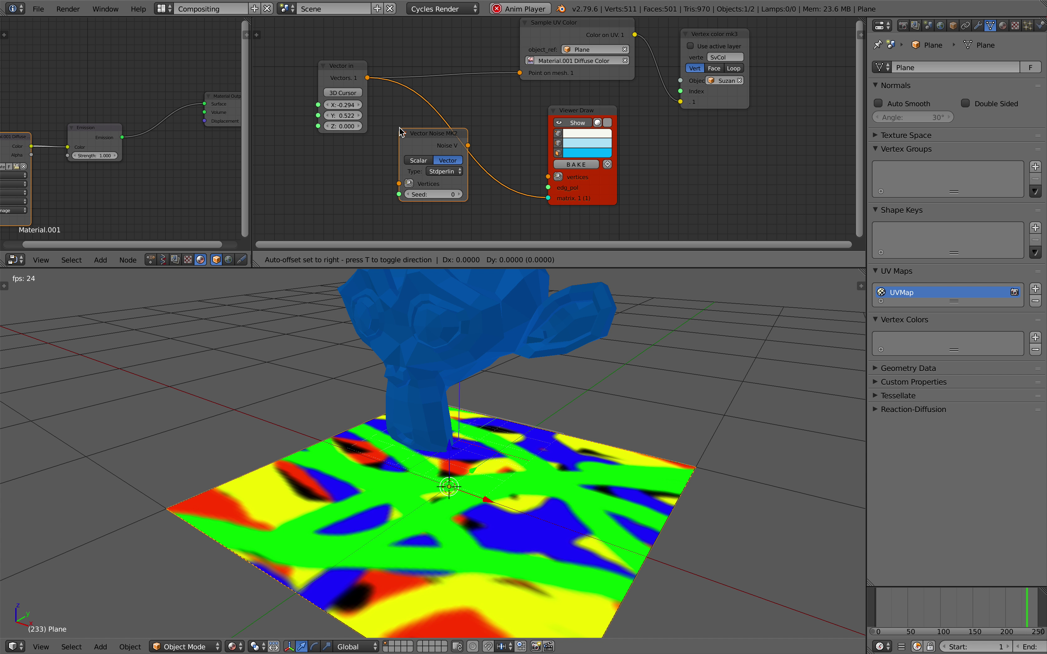
click(408, 120)
drag(476, 133, 485, 115)
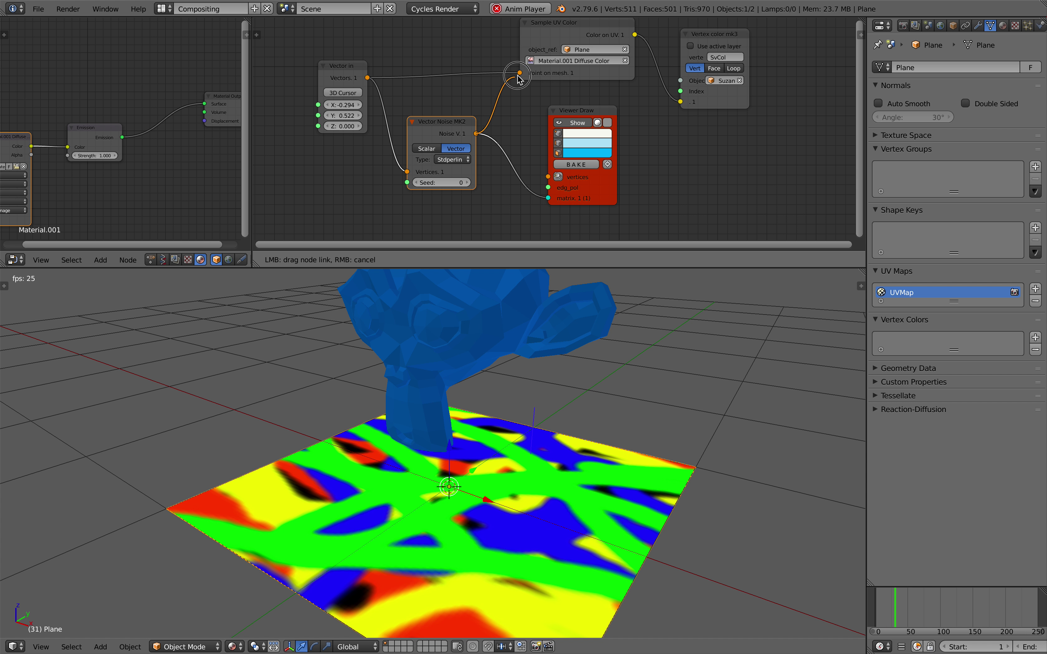
drag(517, 76, 519, 74)
Move the Vector in node farther from the Vector Noise MK2 node and save over the file
middle_drag(353, 101, 397, 89)
drag(386, 67, 319, 84)
key(ctrl+s)
click(316, 87)
Add a Frame info node to the Sverchok tree near the Vector in node
key(shift+a)
click(349, 108)
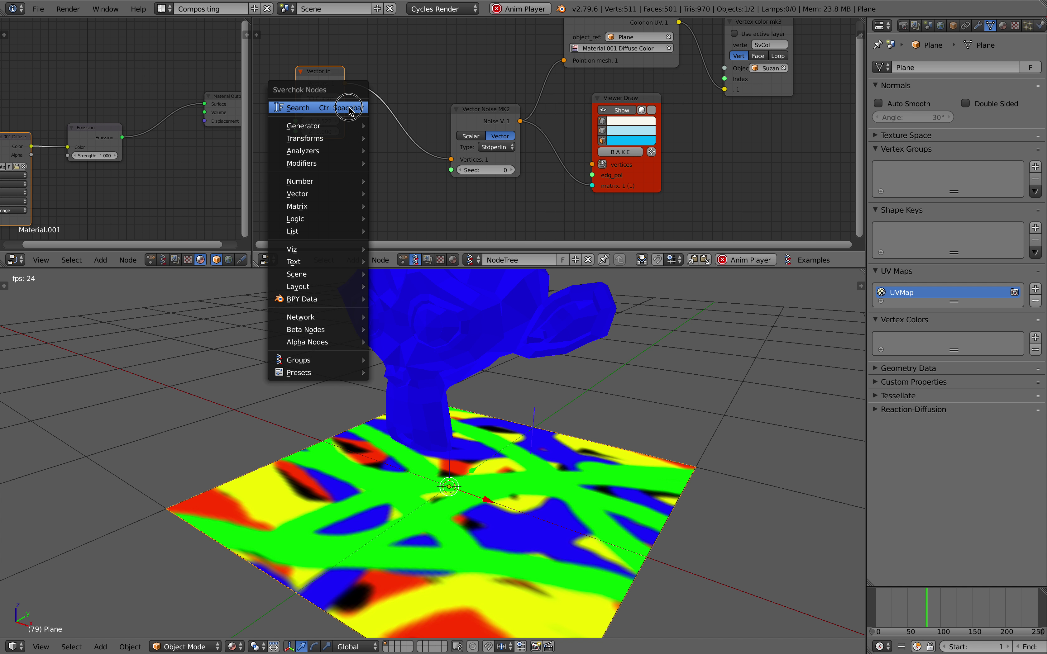
click(348, 108)
text(frame)
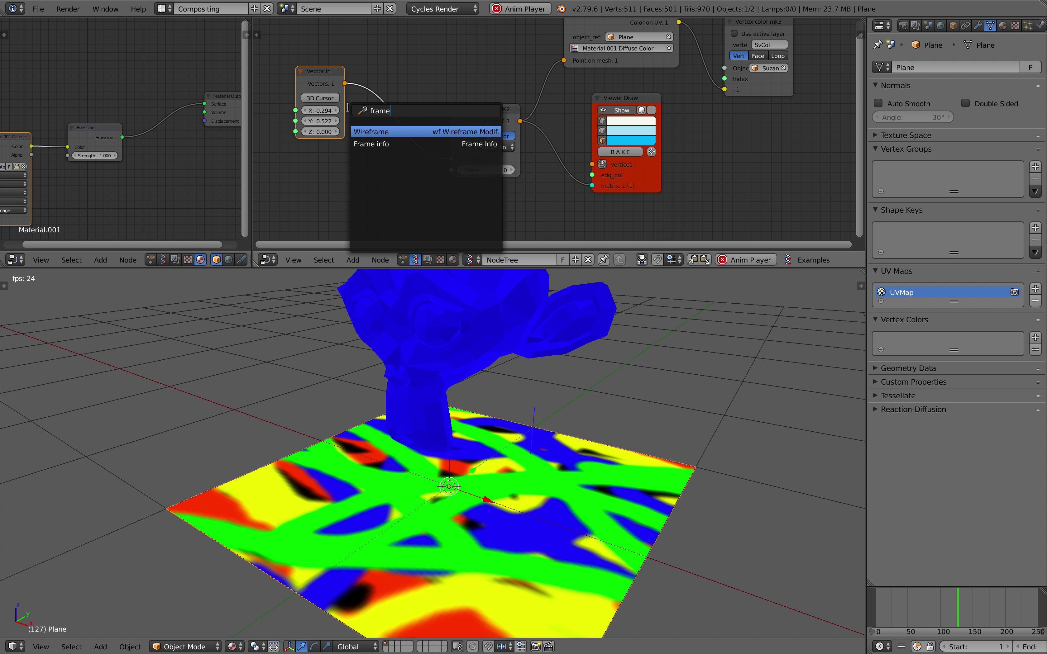
key(Down)
key(Return)
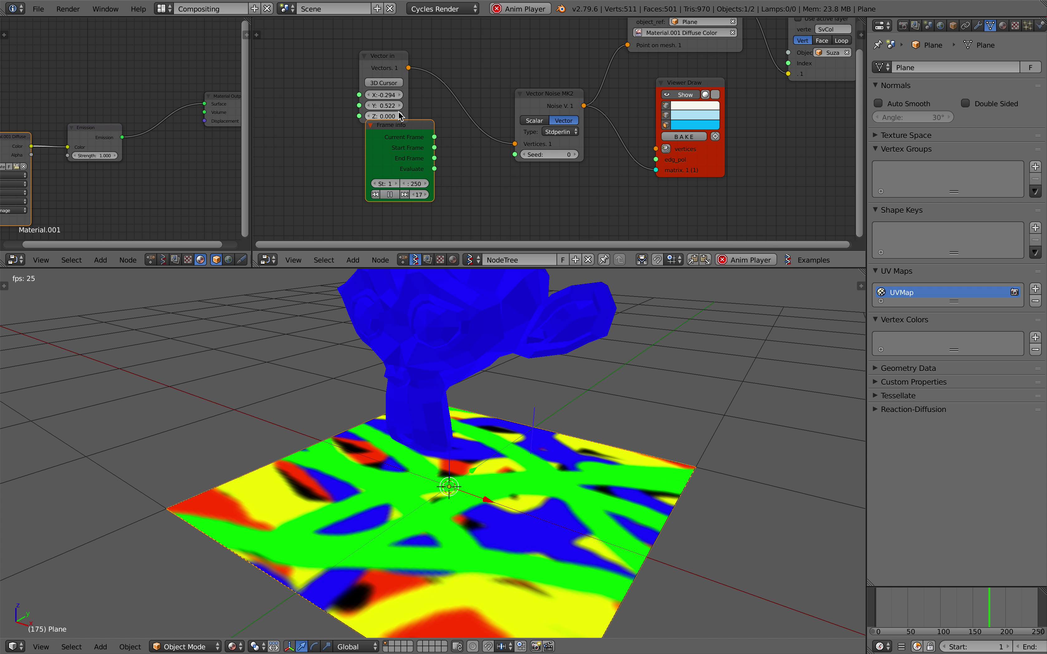
Place Frame info before Vector in, link its Current Frame output to X, and save over the file
drag(325, 101, 358, 95)
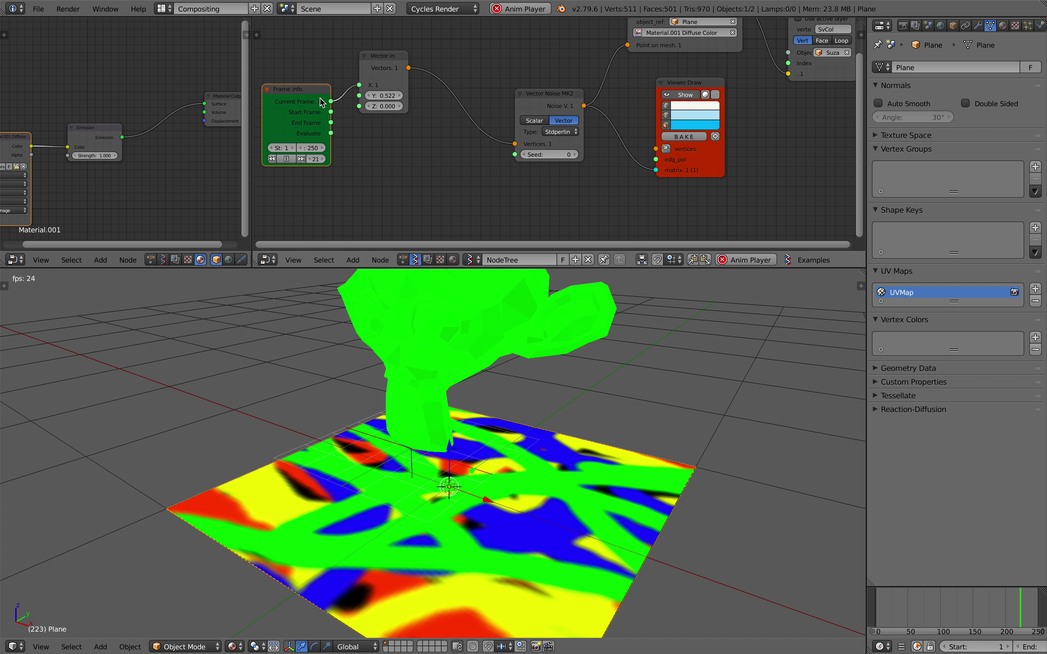
middle_drag(307, 94, 357, 95)
drag(350, 93, 325, 97)
key(ctrl+s)
click(351, 120)
key(alt+space)
text(math)
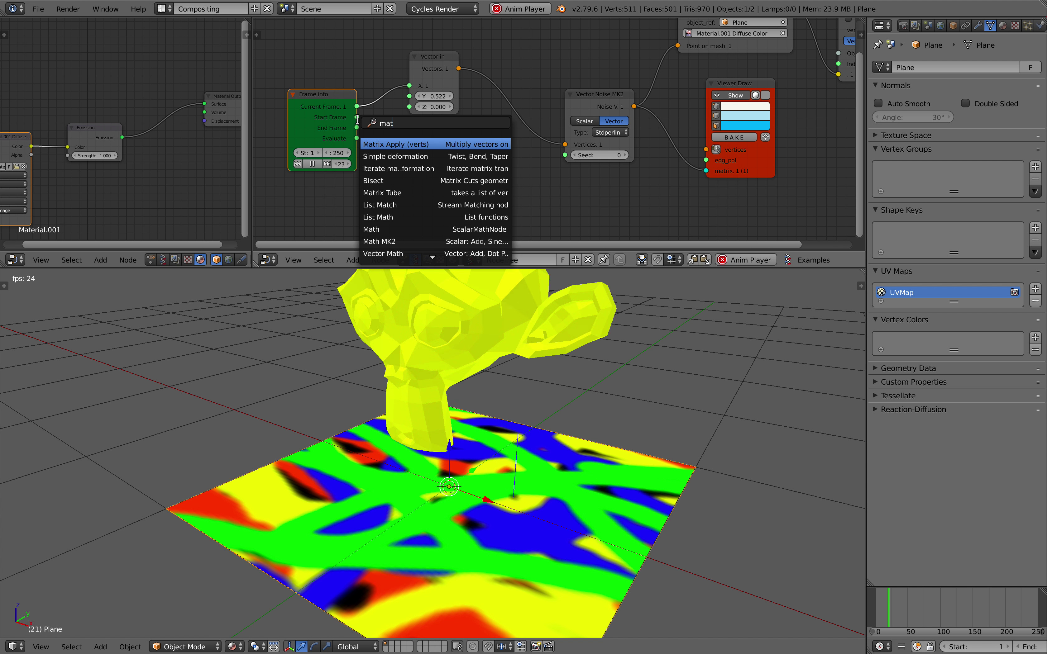
key(Down)
key(Down)
key(Down)
key(Return)
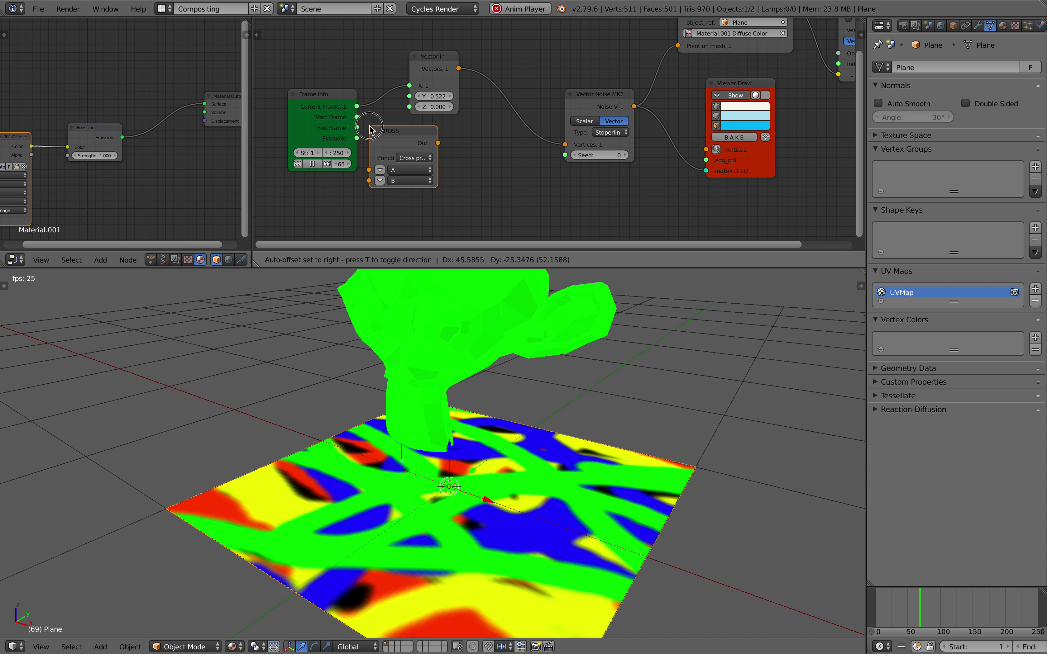
key(Escape)
Insert a scalar math node set to Multiply between Frame info and Vector in's X, with y at about 0.09
key(alt+space)
text(ve)
key(BackSpace)
key(BackSpace)
text(math)
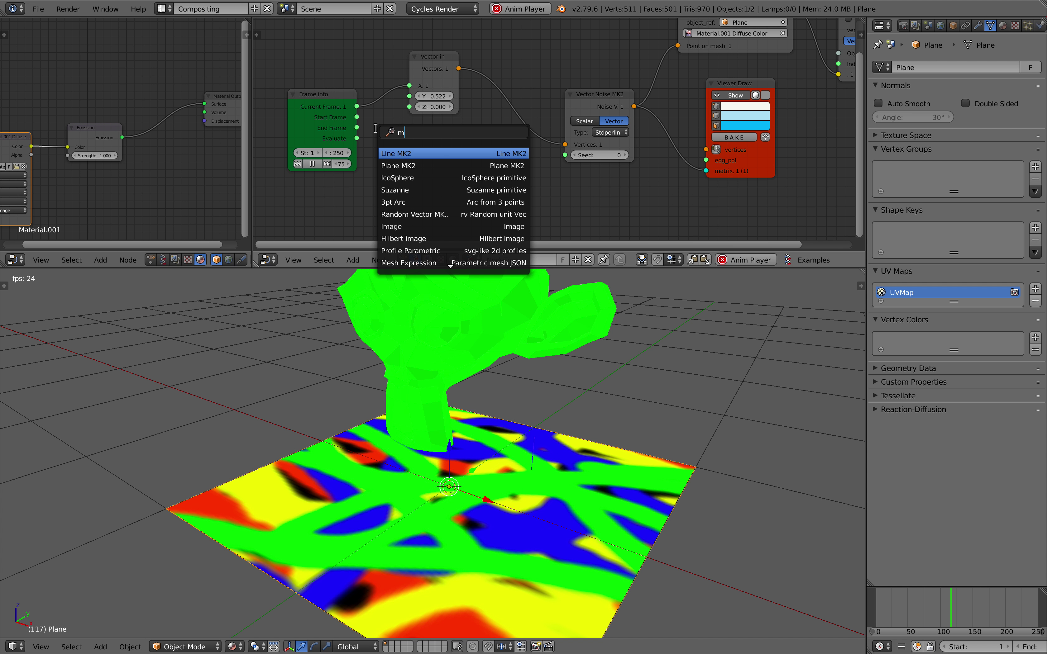
key(Down)
key(Down)
key(Return)
click(406, 131)
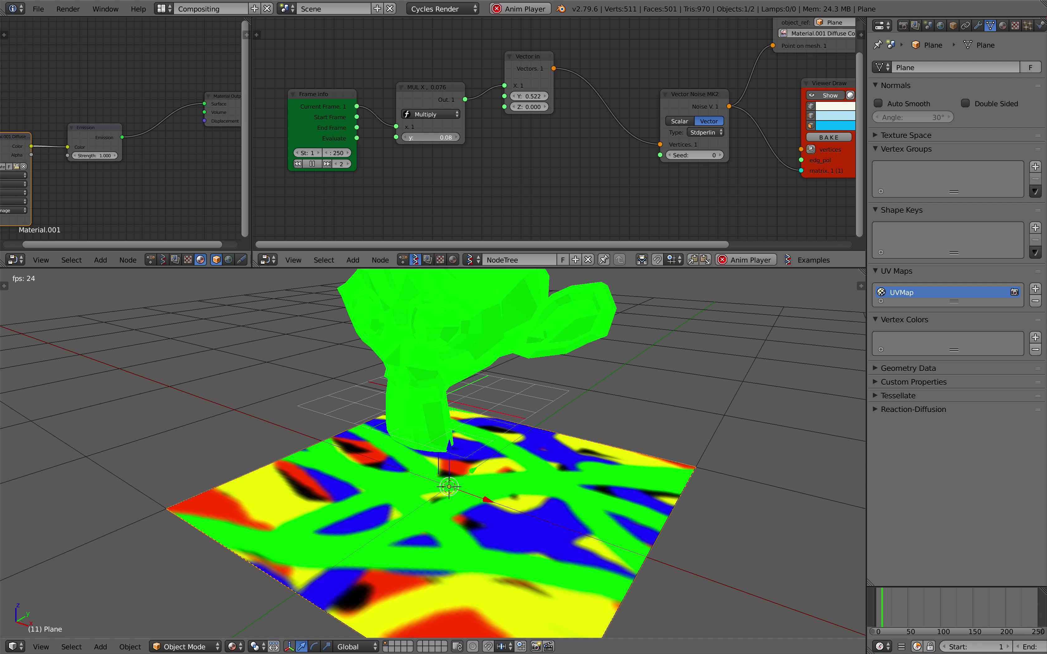
drag(438, 139, 446, 140)
Insert a Vector Rewire node between Vector Noise MK2 and Sample UV Color, and move the noise node clear of it
middle_drag(620, 416, 634, 422)
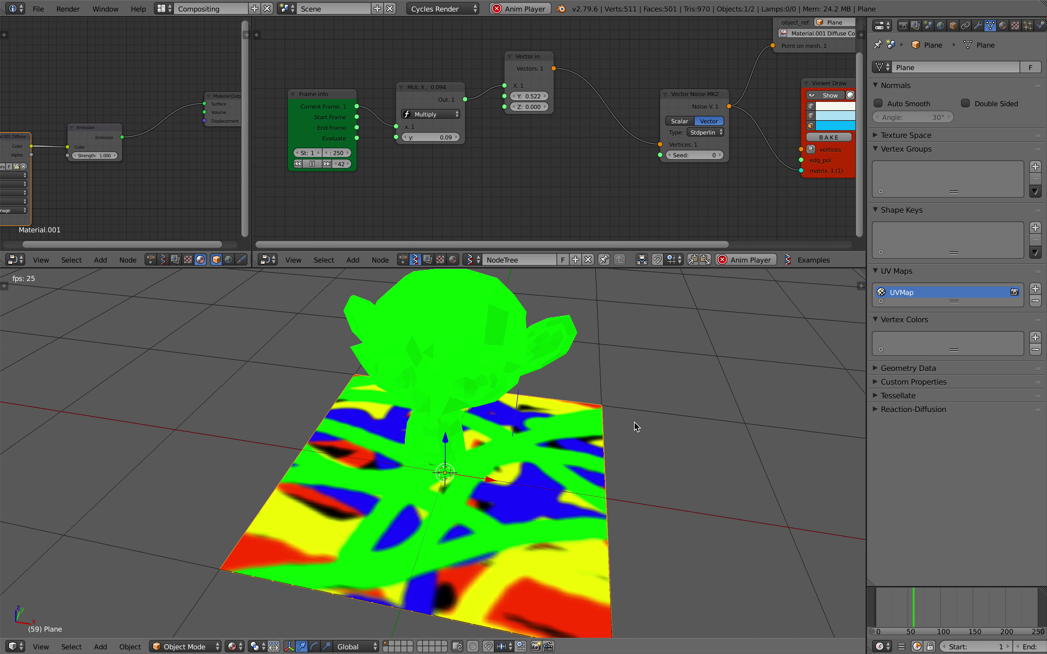
scroll(616, 443, down, 3)
middle_drag(549, 463, 504, 453)
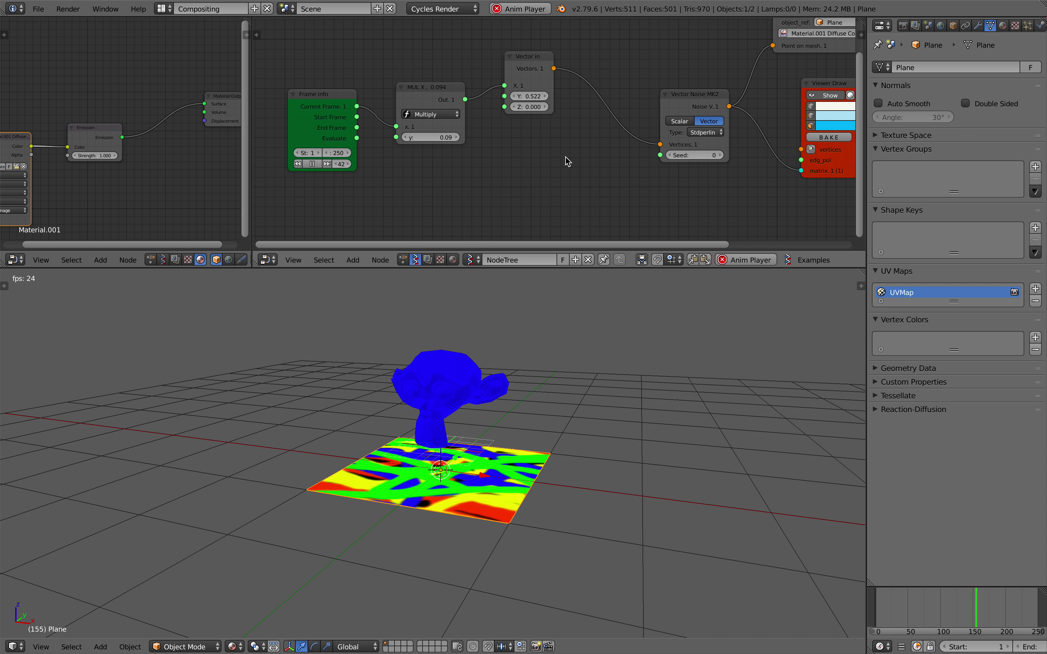
key(alt+space)
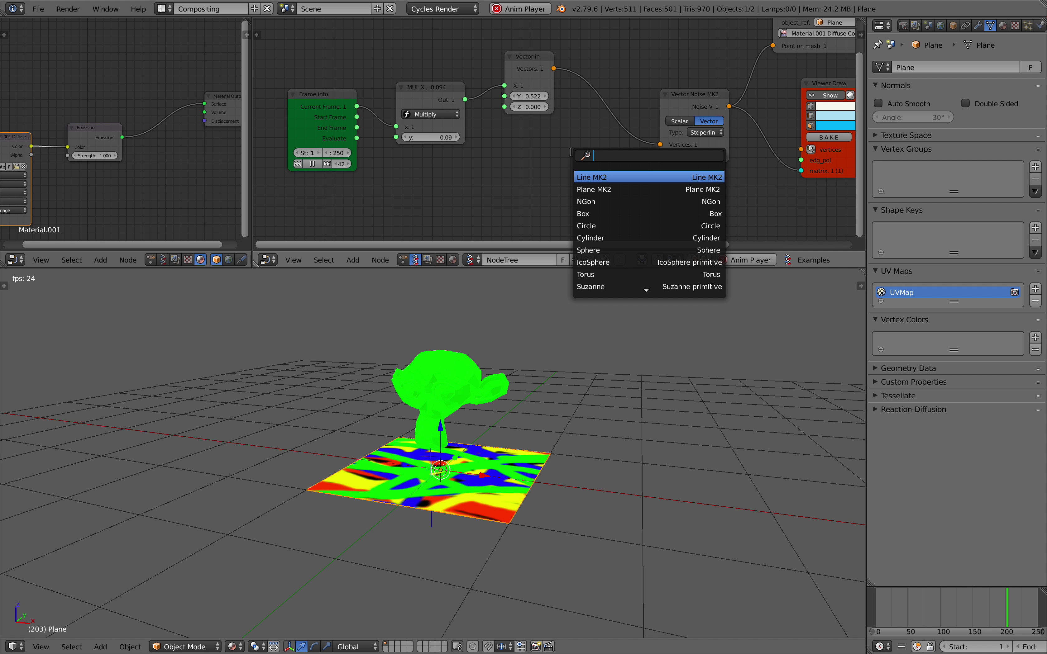
text(vector rew)
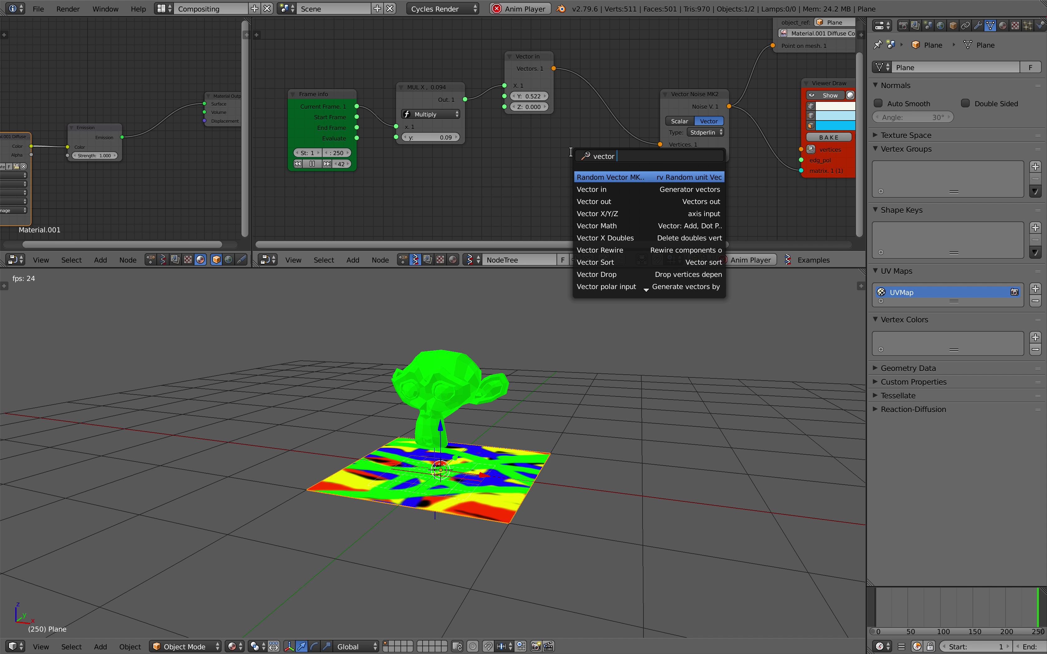
key(Return)
click(694, 60)
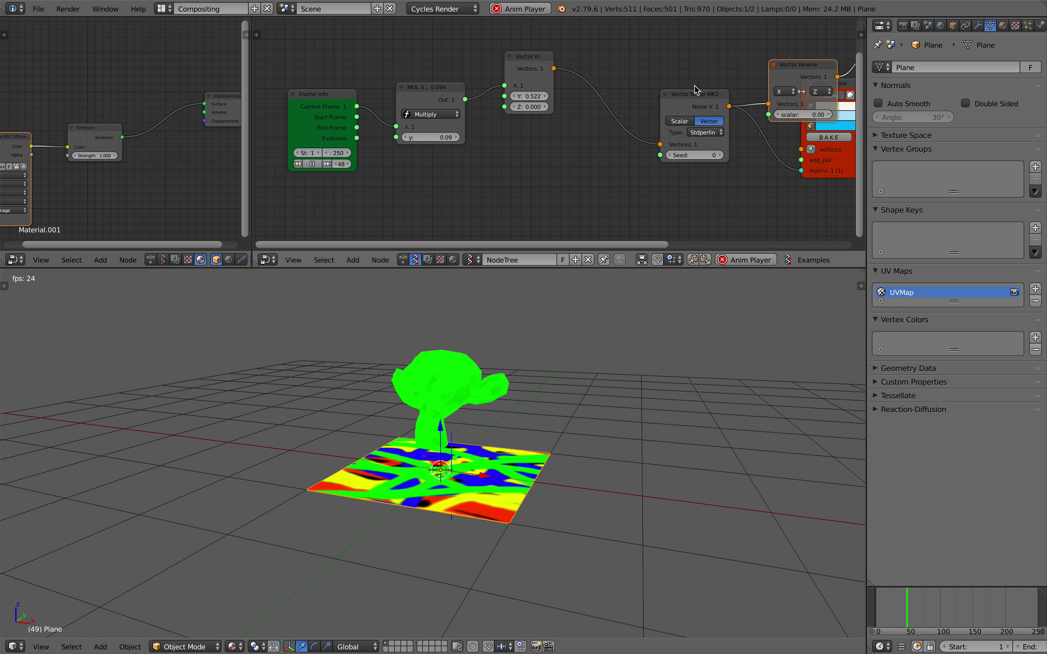
drag(696, 93, 639, 96)
Set Vector Rewire to go from Scalar to Z, and link its Vectors output to the Viewer Draw matrix input
scroll(770, 95, up, 1)
middle_drag(769, 96, 668, 97)
click(680, 92)
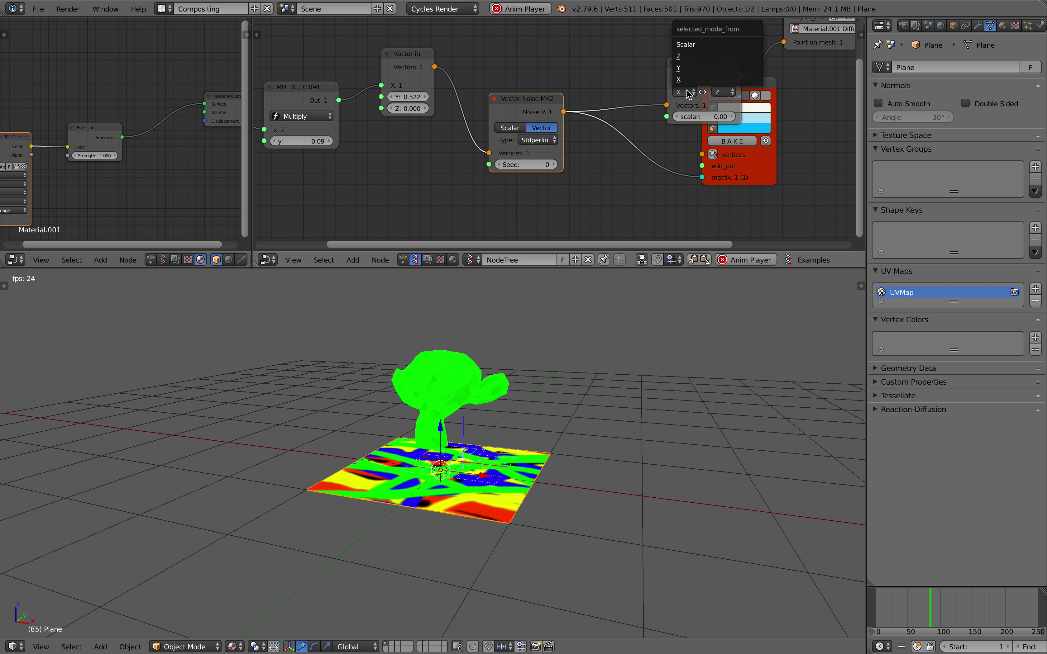
click(692, 56)
key(g)
click(648, 42)
mouse_move(707, 74)
mouse_down()
mouse_move(645, 47)
mouse_move(700, 192)
mouse_move(702, 177)
mouse_up()
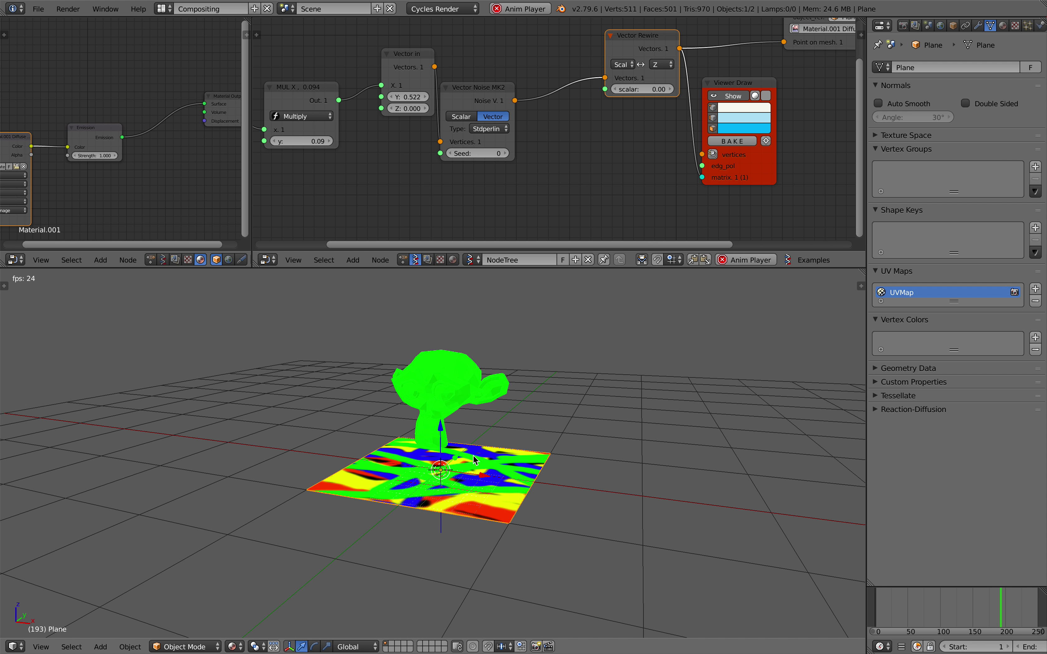
Set the Multiply node's y value to 0.07
middle_drag(393, 145, 453, 145)
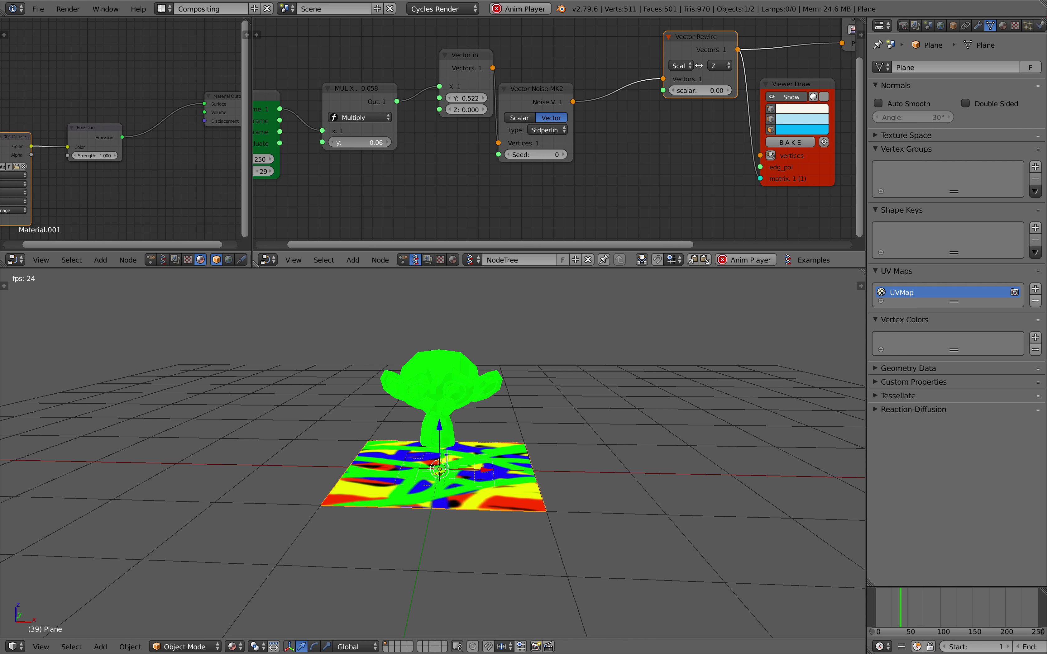
scroll(558, 398, up, 1)
middle_drag(563, 401, 523, 415)
click(376, 142)
text(0.07)
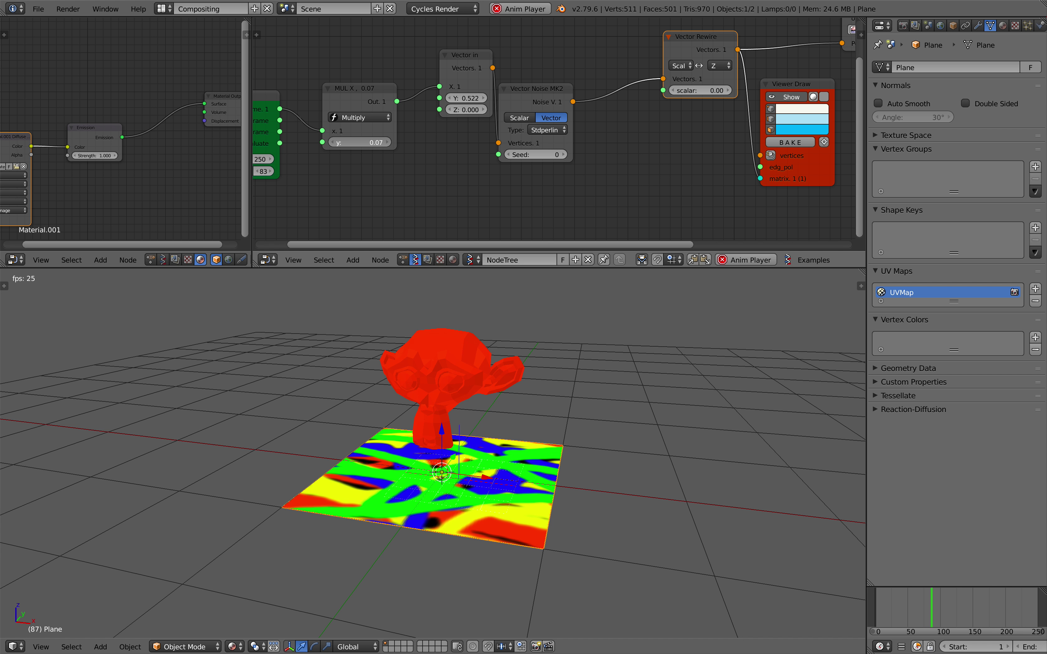
key(Return)
Rearrange the Multiply, Vector in and Vector Noise MK2 nodes into an evenly spaced row
scroll(376, 166, down, 1)
scroll(376, 166, down, 1)
drag(383, 117, 372, 119)
drag(479, 78, 461, 87)
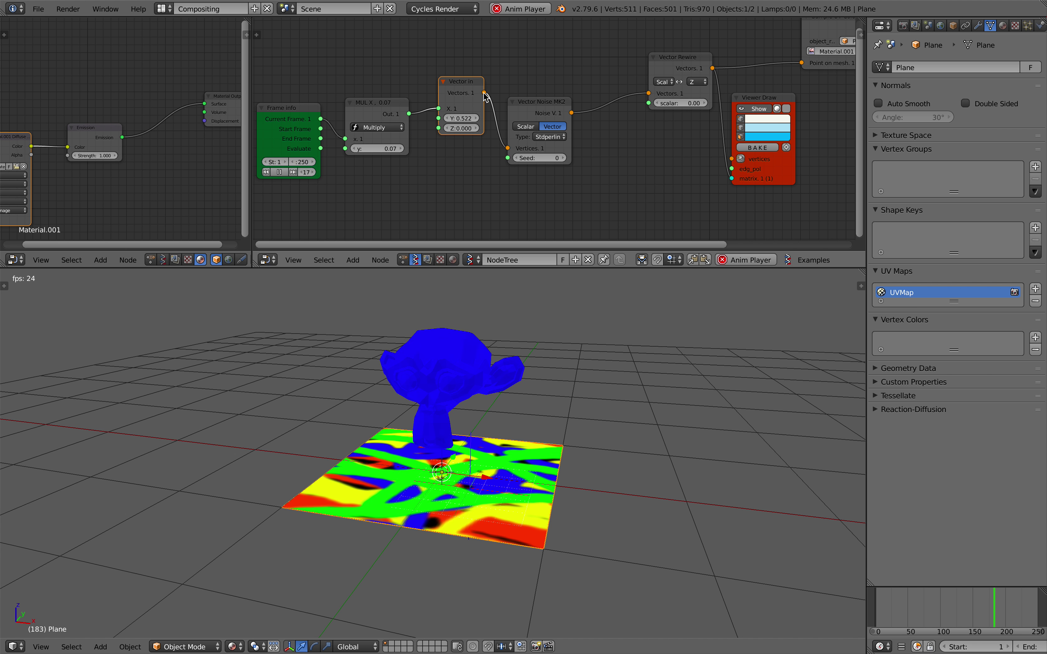
drag(534, 106, 540, 95)
middle_drag(540, 99, 457, 121)
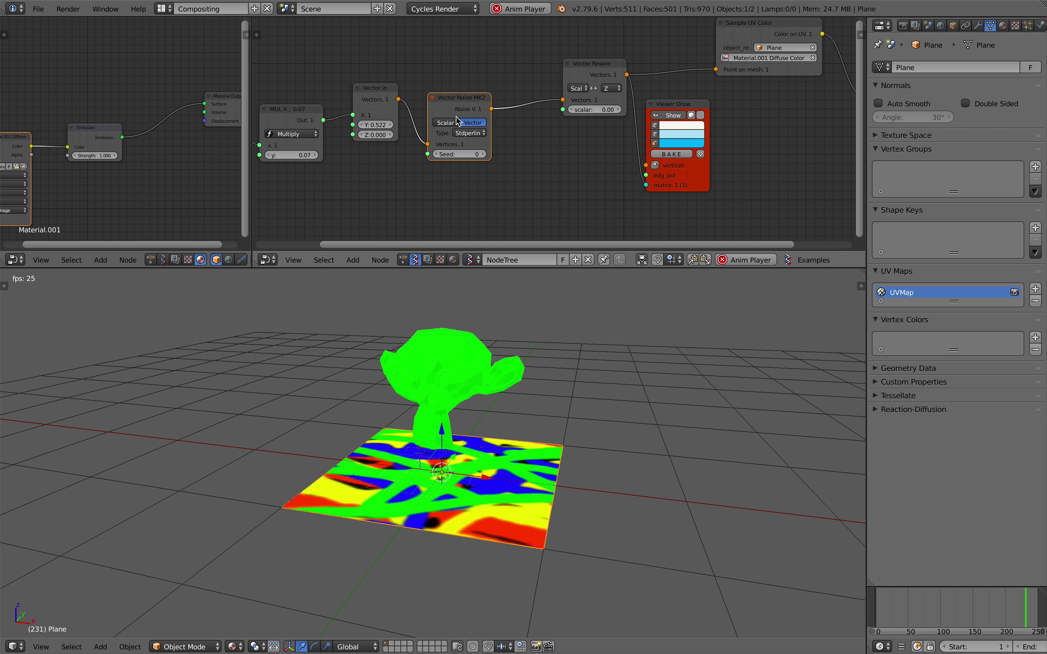
Deselect the plane in the 3D view and save the file, finishing with Save As
middle_drag(582, 436, 561, 480)
key(a)
key(ctrl+s)
click(537, 474)
click(38, 8)
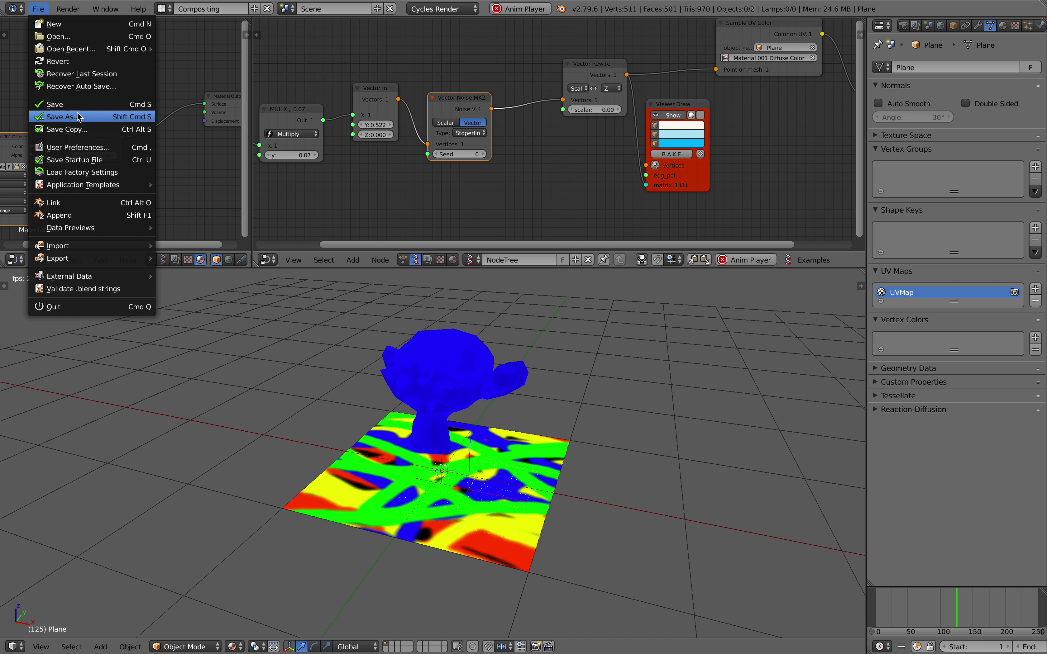
click(56, 116)
click(960, 53)
click(976, 44)
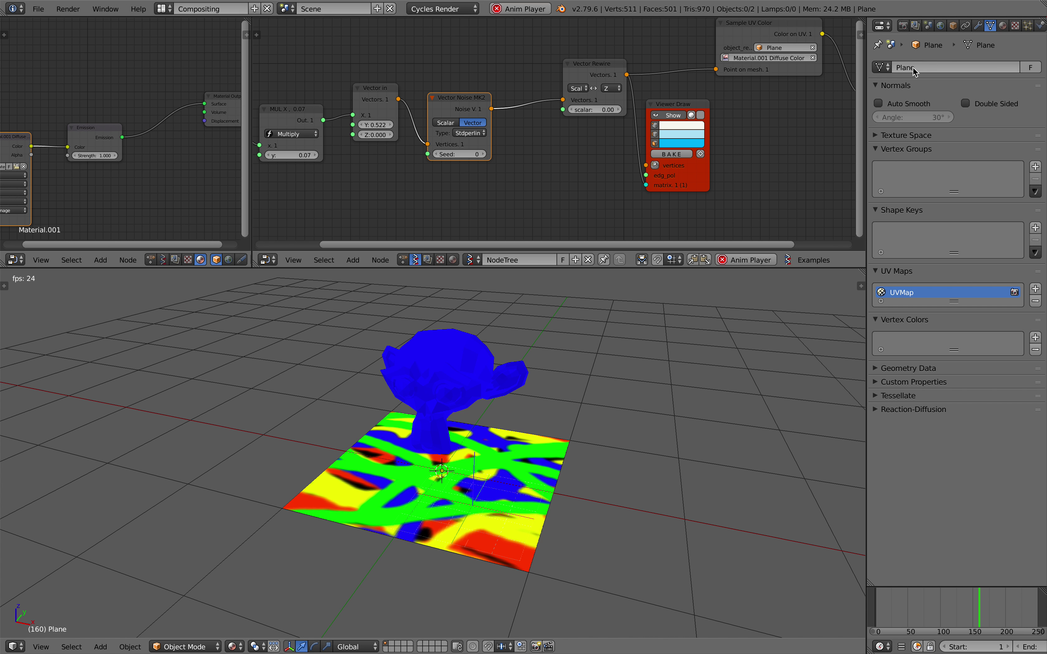
Select the monkey and set the roughness of its Diffuse BSDF to 0.925
right_click(470, 373)
scroll(171, 140, down, 1)
scroll(143, 128, up, 1)
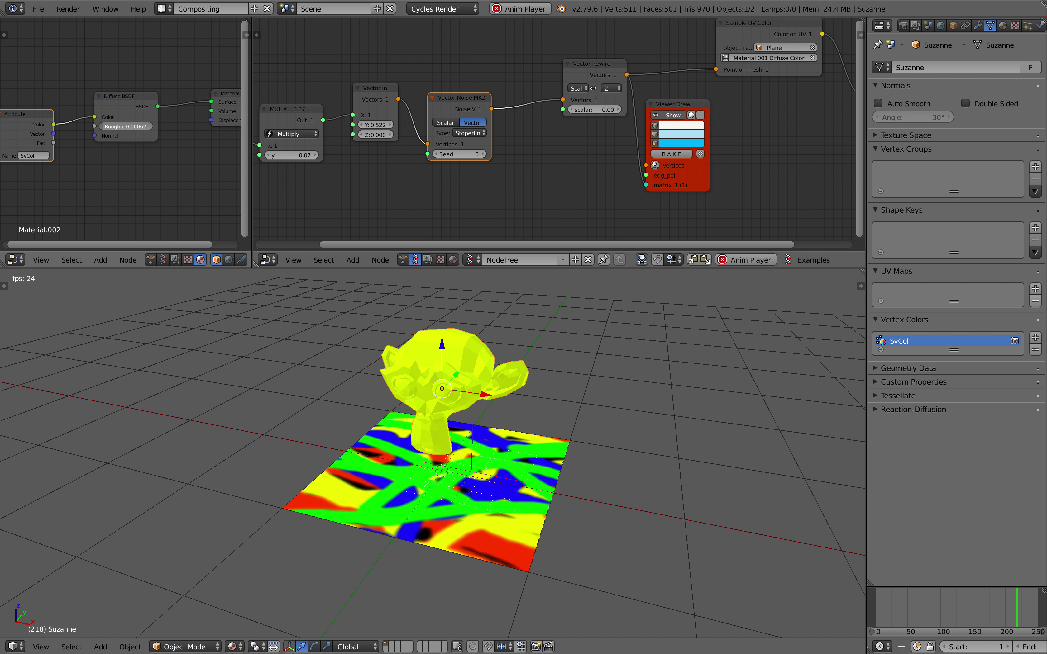
click(349, 388)
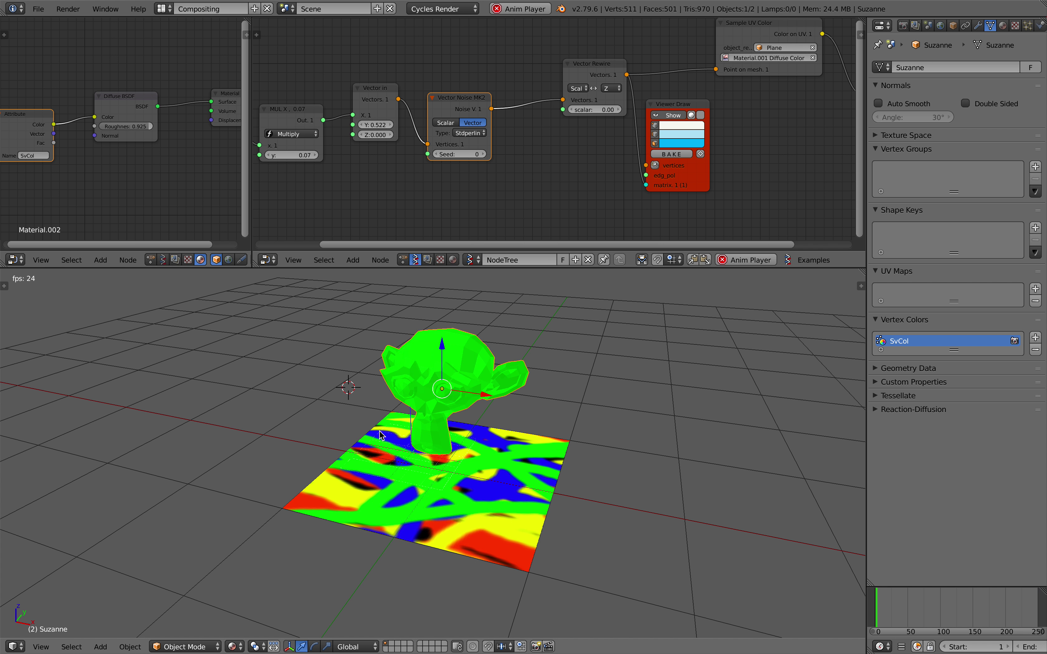
middle_drag(397, 521, 384, 512)
click(233, 646)
click(268, 578)
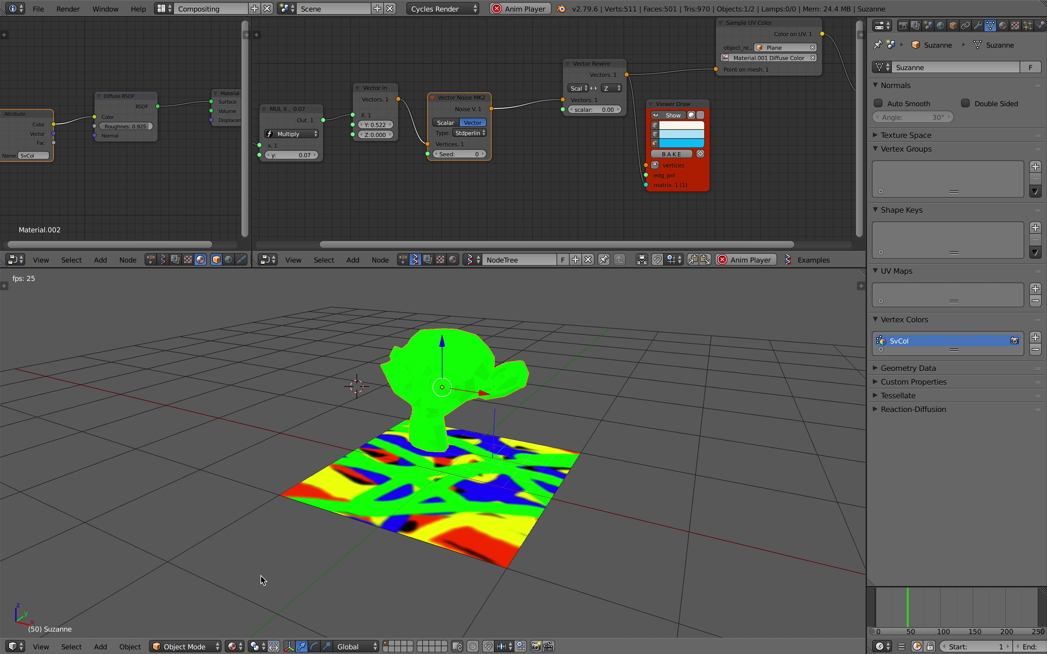
mouse_move(363, 467)
middle_down()
mouse_move(374, 450)
mouse_move(377, 478)
middle_up()
Clear the object selection and save the file again through Save As
key(shift+a)
key(a)
key(a)
key(a)
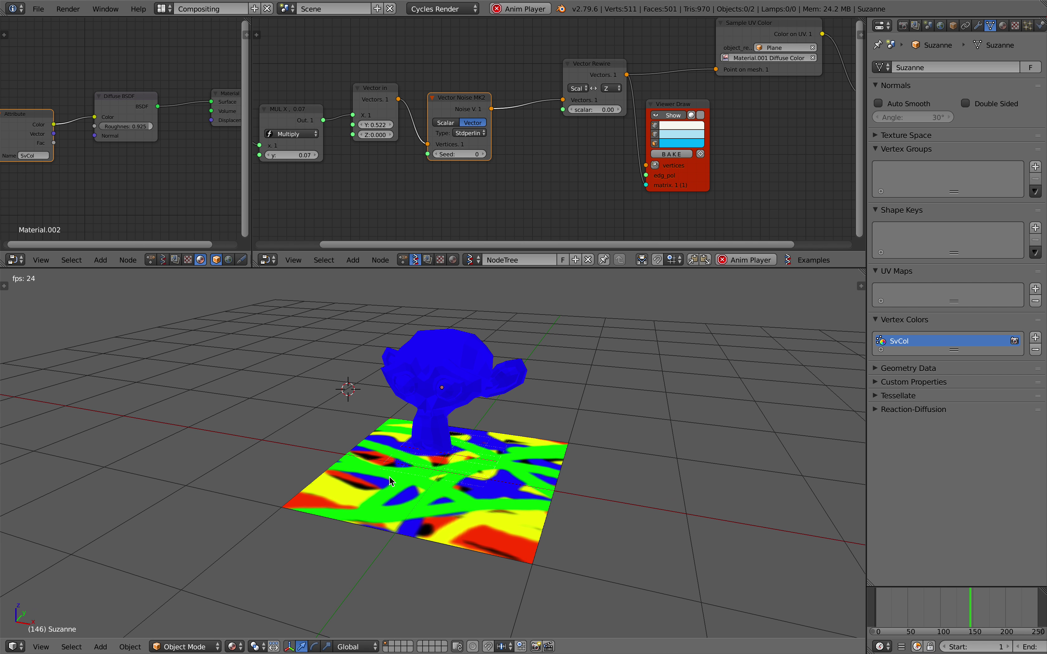
click(38, 9)
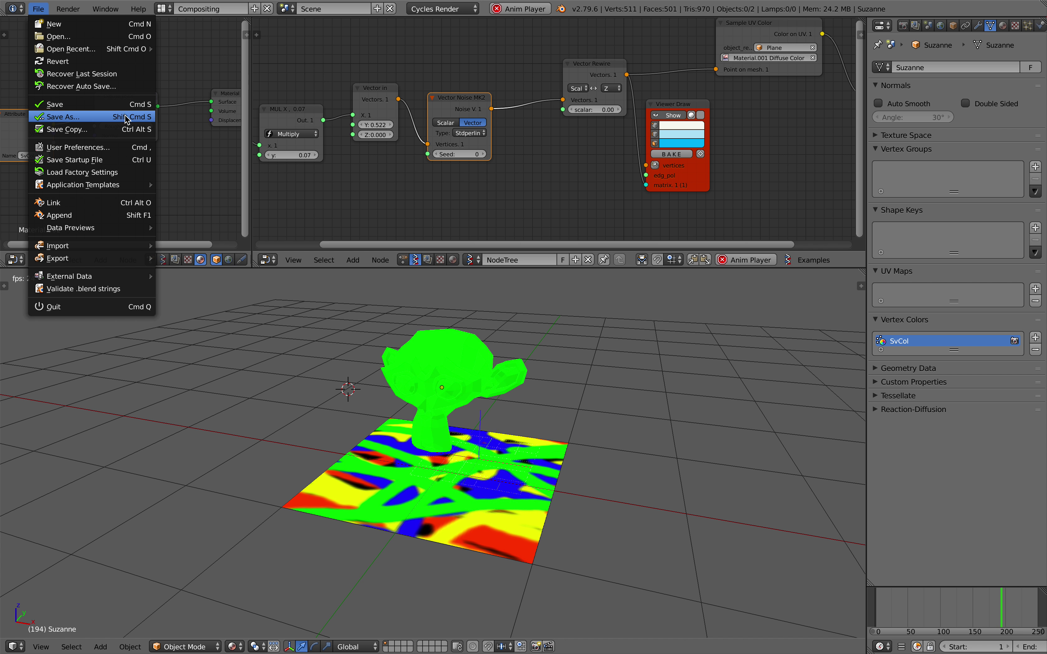
click(61, 116)
click(979, 43)
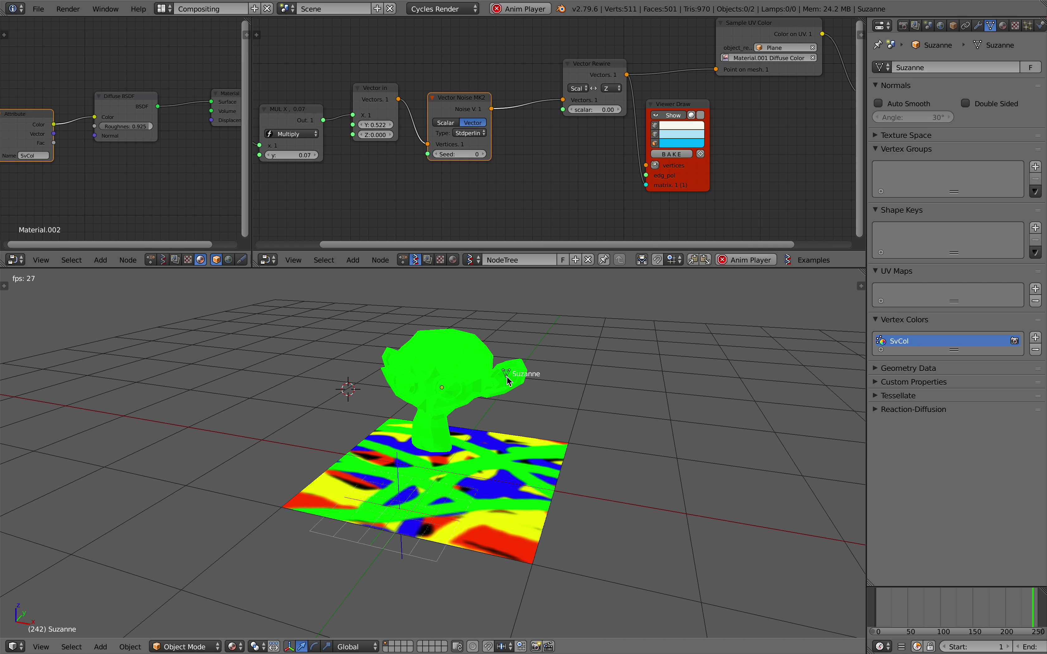
Split the 3D view into two side-by-side areas and turn one into a UV/Image Editor
middle_drag(589, 375, 587, 374)
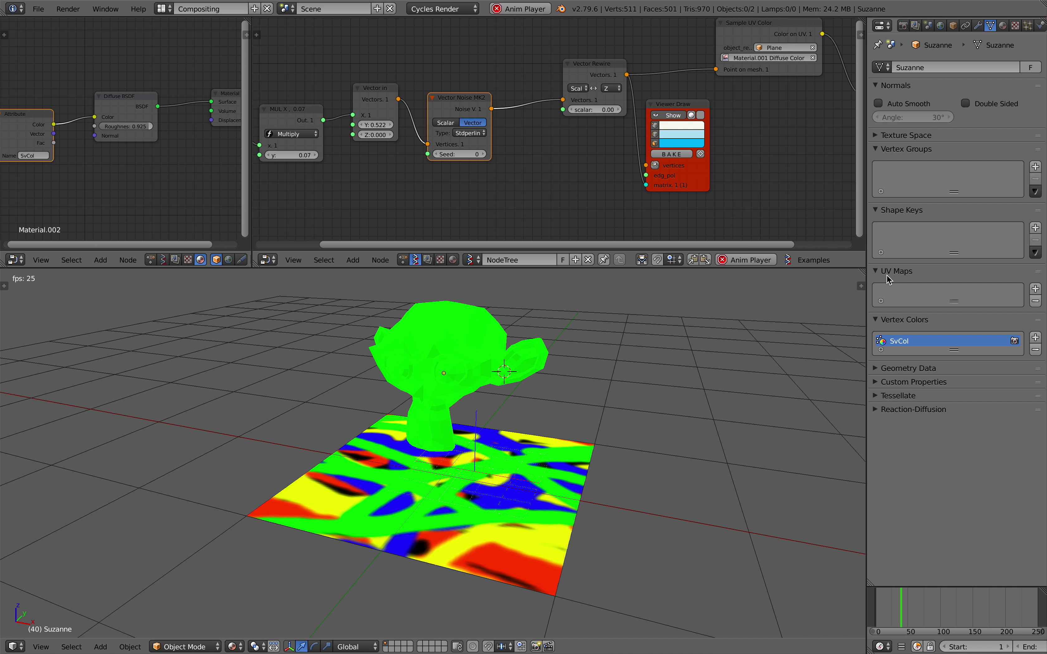
drag(862, 269, 457, 286)
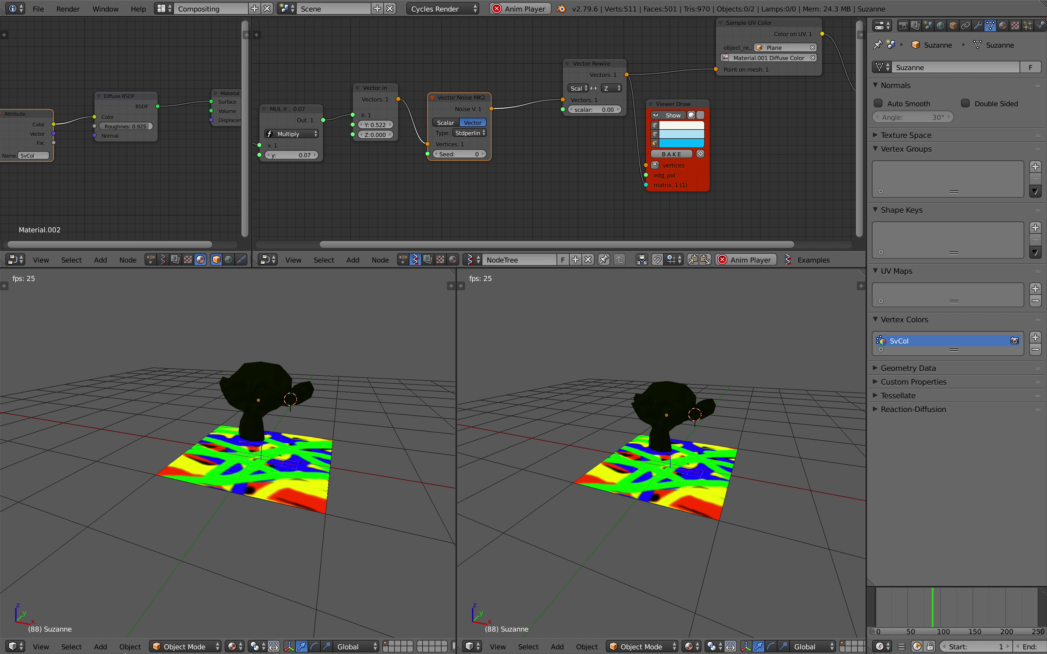
click(14, 646)
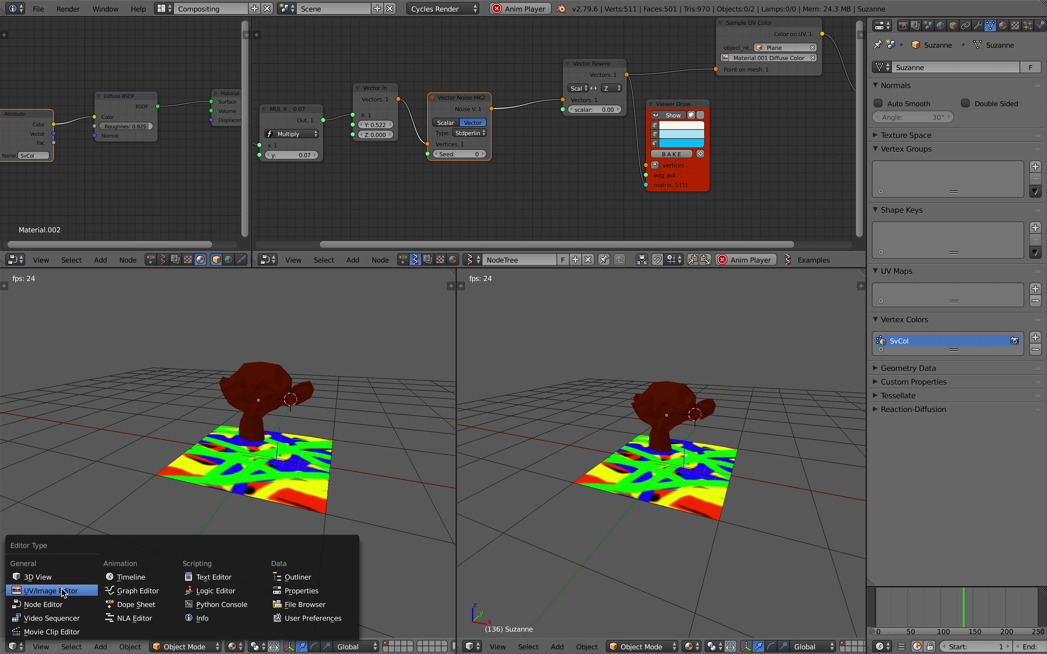
click(64, 591)
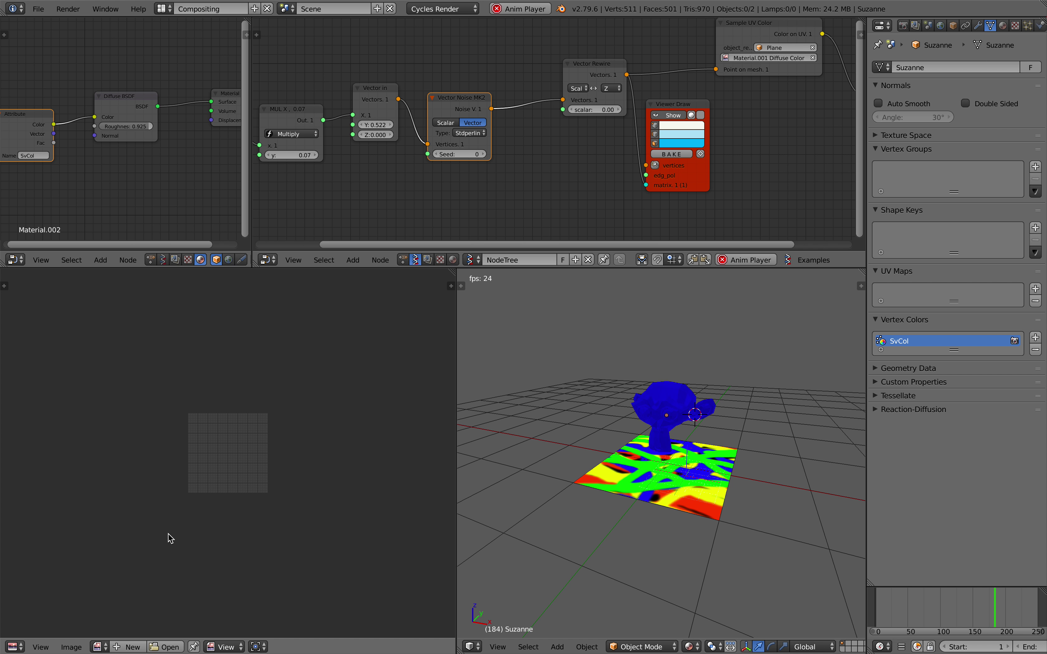
Show the Material.001 Diffuse Color image enlarged in the UV/Image Editor
click(102, 646)
click(181, 521)
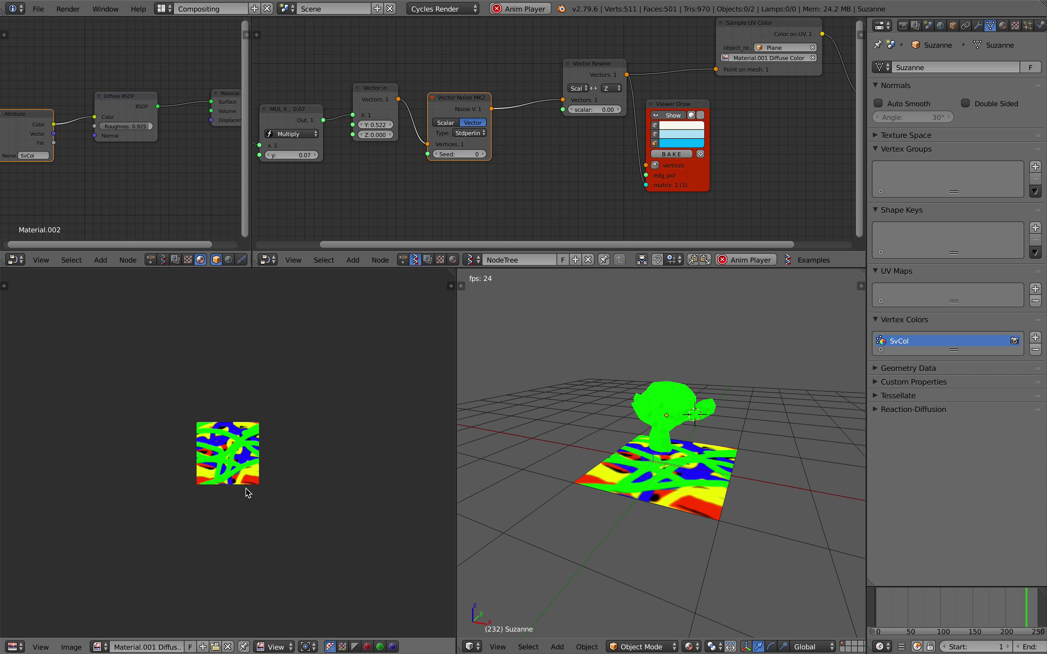
scroll(250, 490, up, 5)
scroll(260, 489, up, 2)
scroll(142, 411, down, 1)
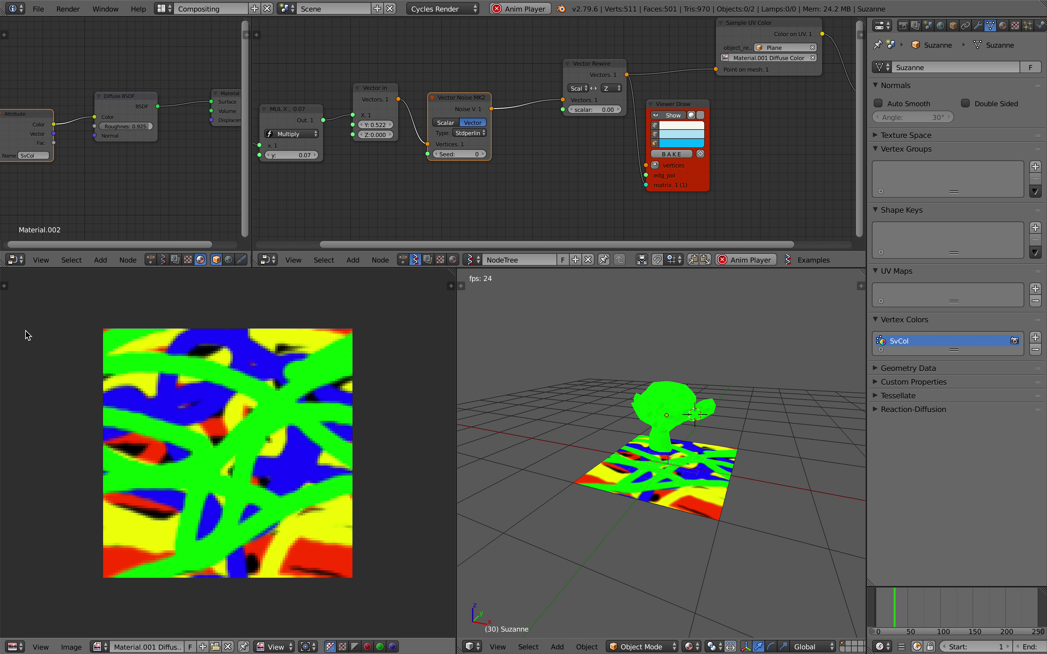
Switch the UV/Image Editor to Paint mode for the displayed texture
click(259, 648)
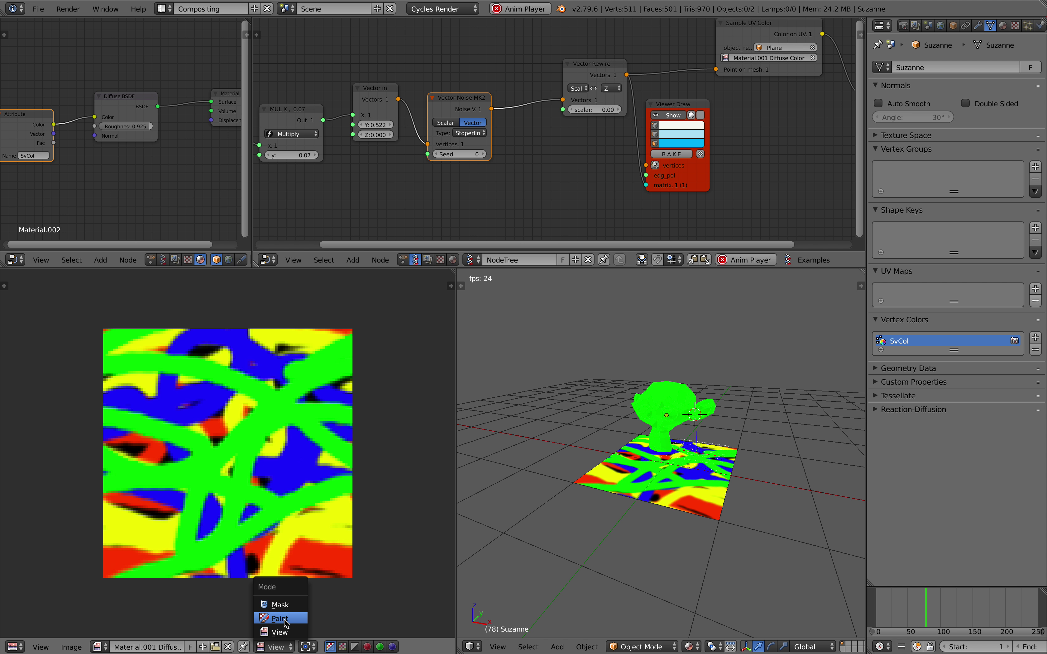
click(285, 619)
scroll(266, 434, down, 1)
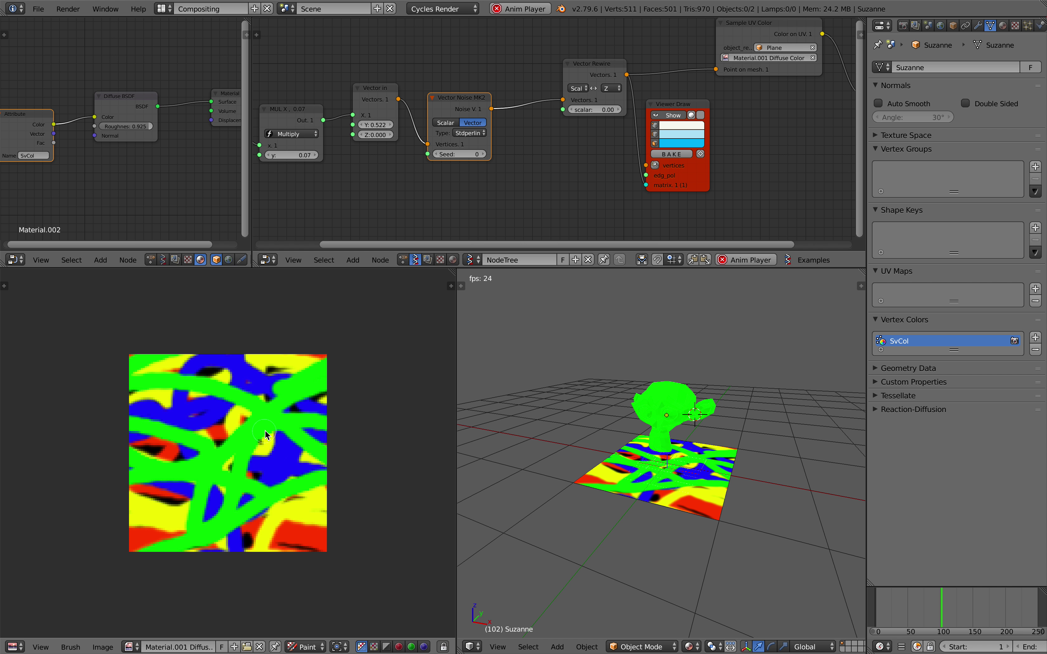
Show the image editor's paint tools and image properties, and narrow the tool shelf to uncover the texture
click(450, 287)
click(7, 284)
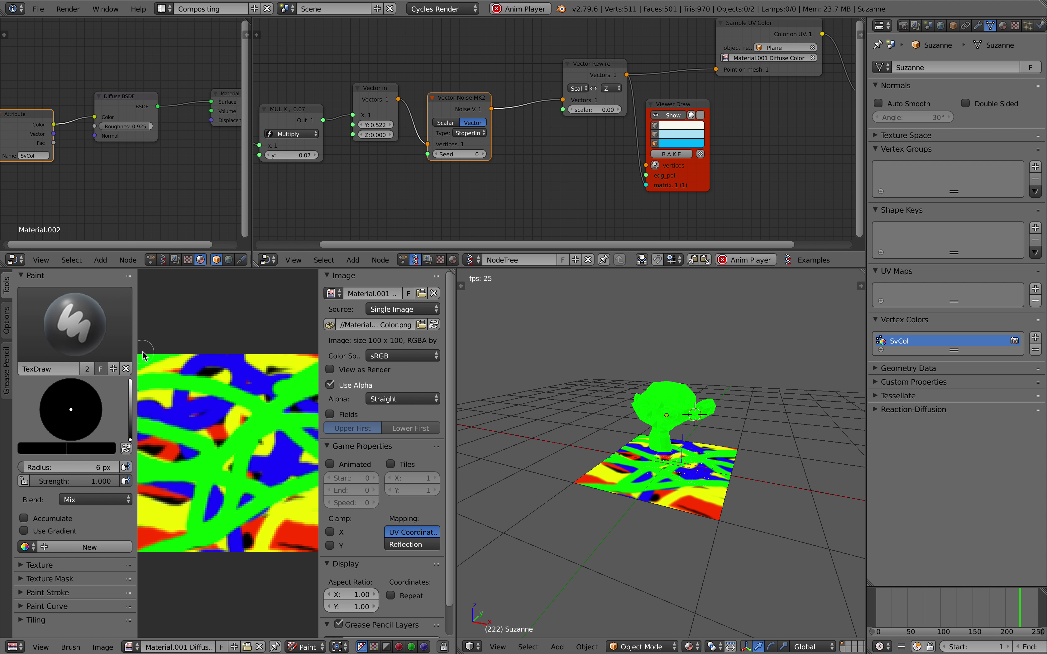
drag(137, 349, 34, 346)
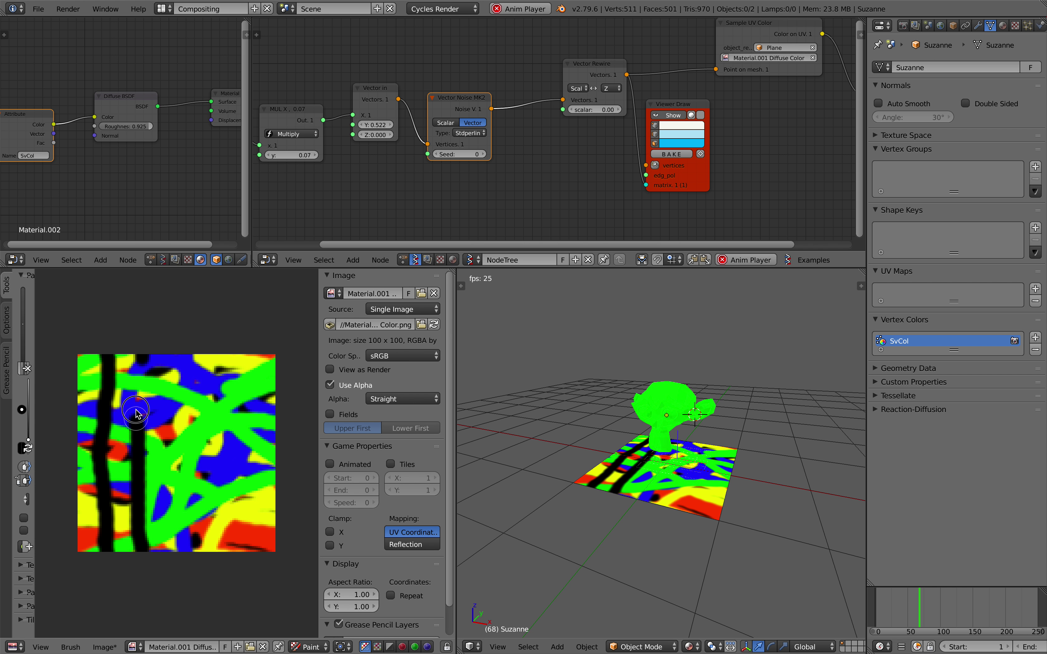
Paint thick black vertical and horizontal strokes across the Material.001 Diffuse Color texture to form a rough grid
mouse_move(186, 428)
mouse_down()
mouse_move(183, 546)
mouse_move(220, 481)
mouse_move(228, 346)
mouse_up()
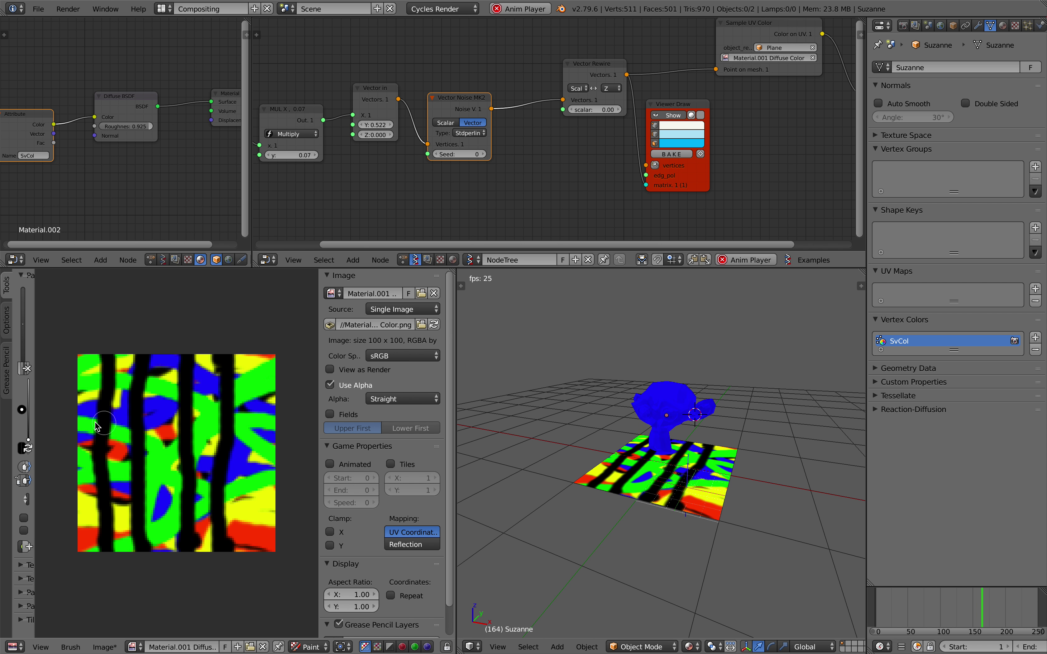
drag(77, 401, 322, 424)
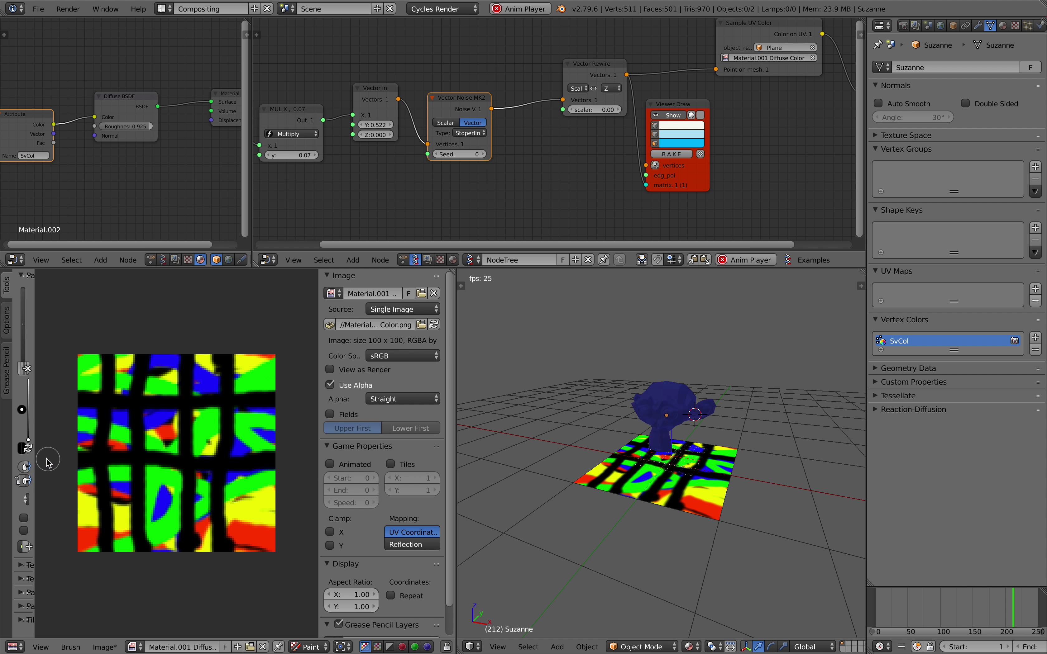
drag(64, 517, 221, 519)
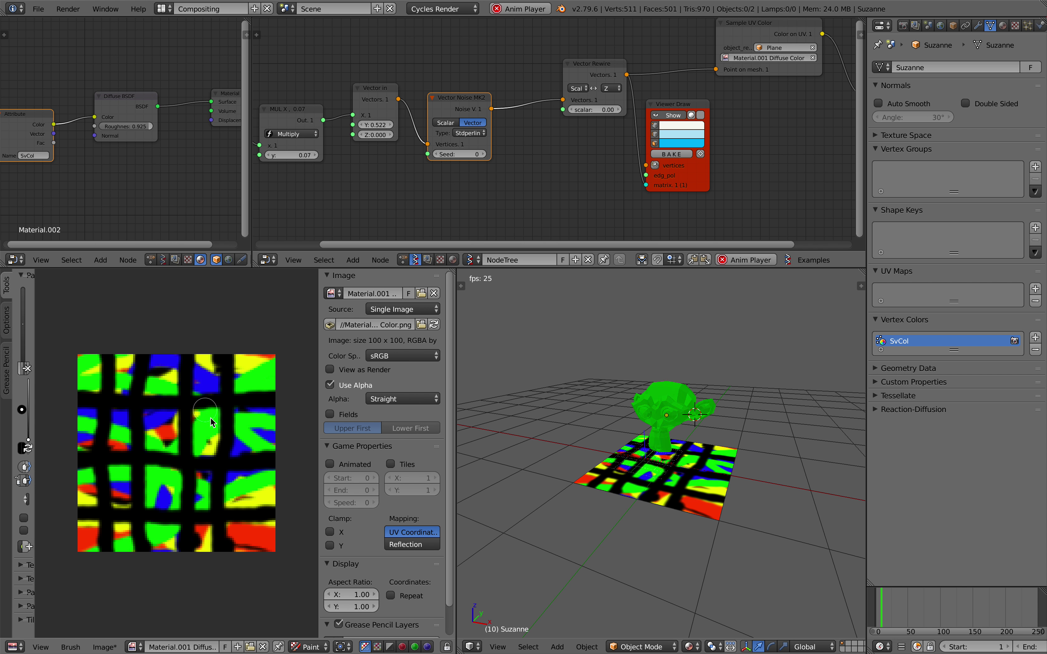
Set the Multiply node's y value to 0.20 and check Suzanne's color changes up close during playback
middle_drag(640, 497, 668, 489)
scroll(711, 507, up, 4)
scroll(691, 493, up, 1)
middle_drag(384, 165, 427, 170)
click(337, 159)
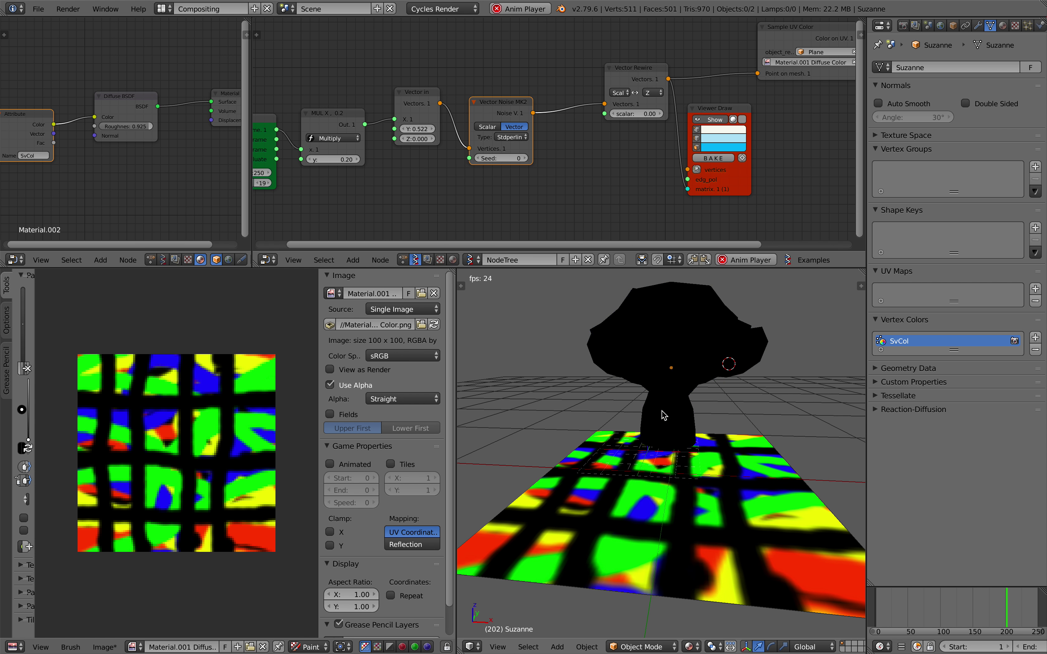
middle_drag(664, 422, 682, 435)
middle_drag(659, 515, 653, 483)
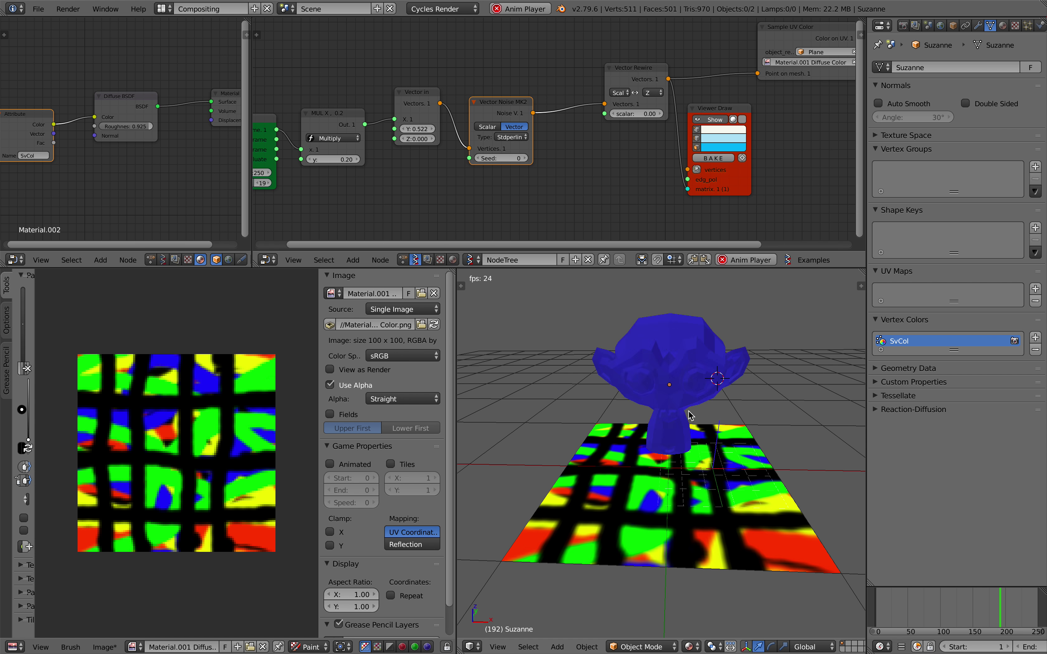
middle_drag(688, 411, 660, 443)
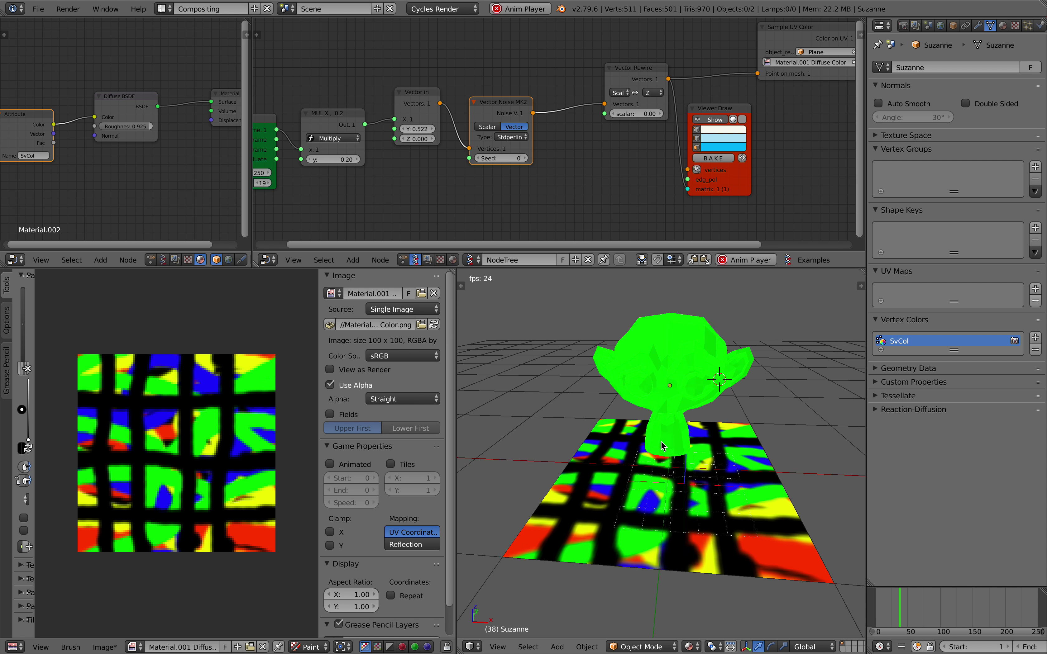
Collapse the image editor's tool shelf, fit the texture in the remaining area, and save the file through Save As
drag(34, 350, 4, 365)
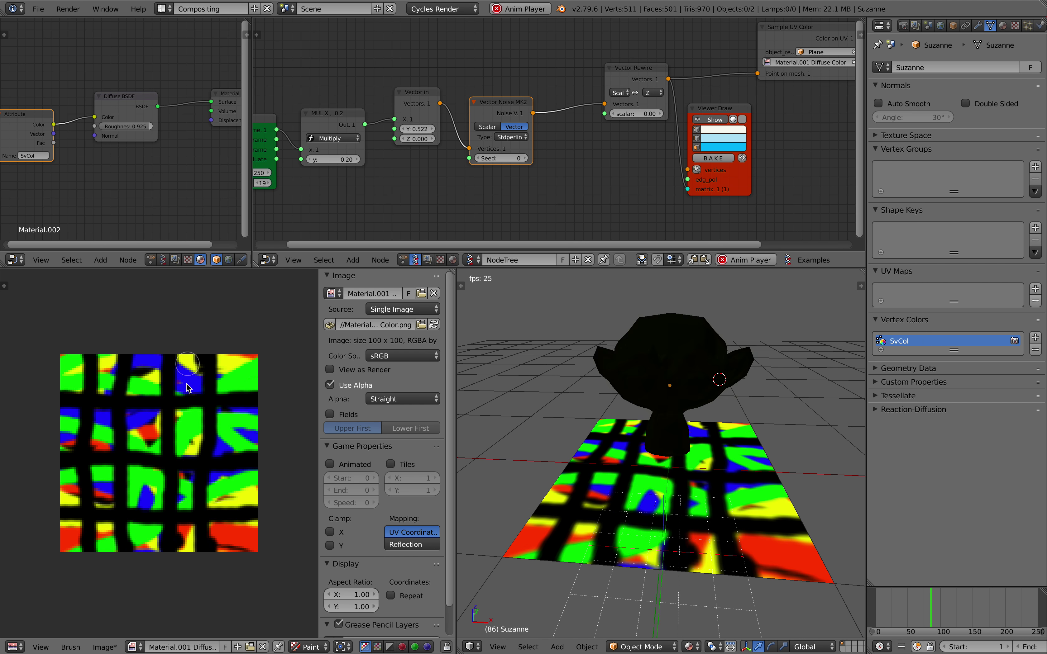
middle_drag(205, 412, 211, 408)
scroll(194, 410, down, 1)
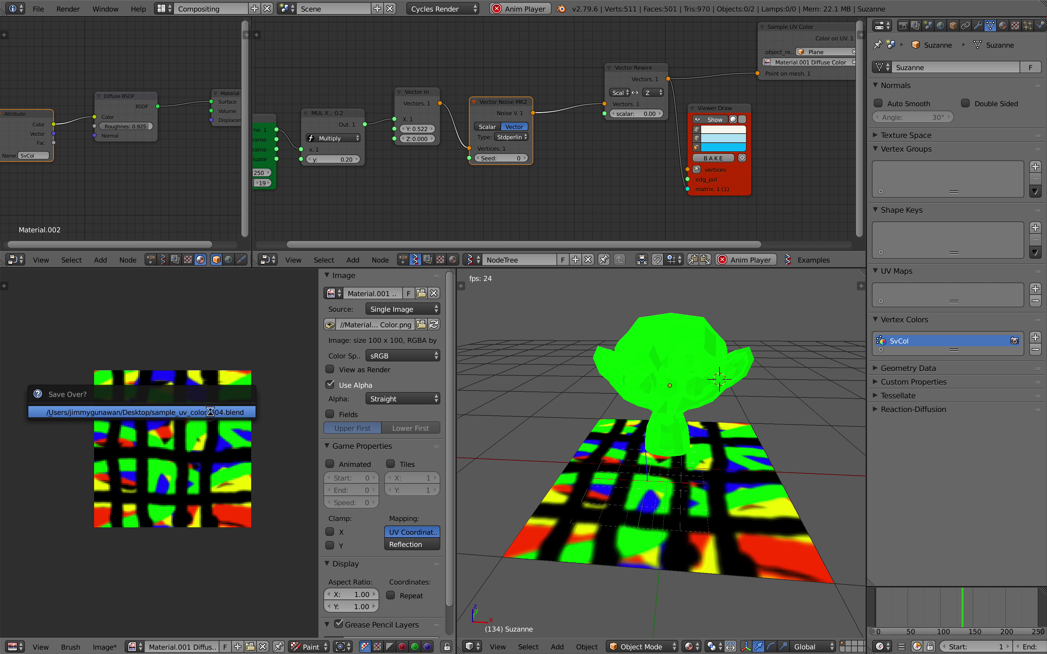
click(38, 9)
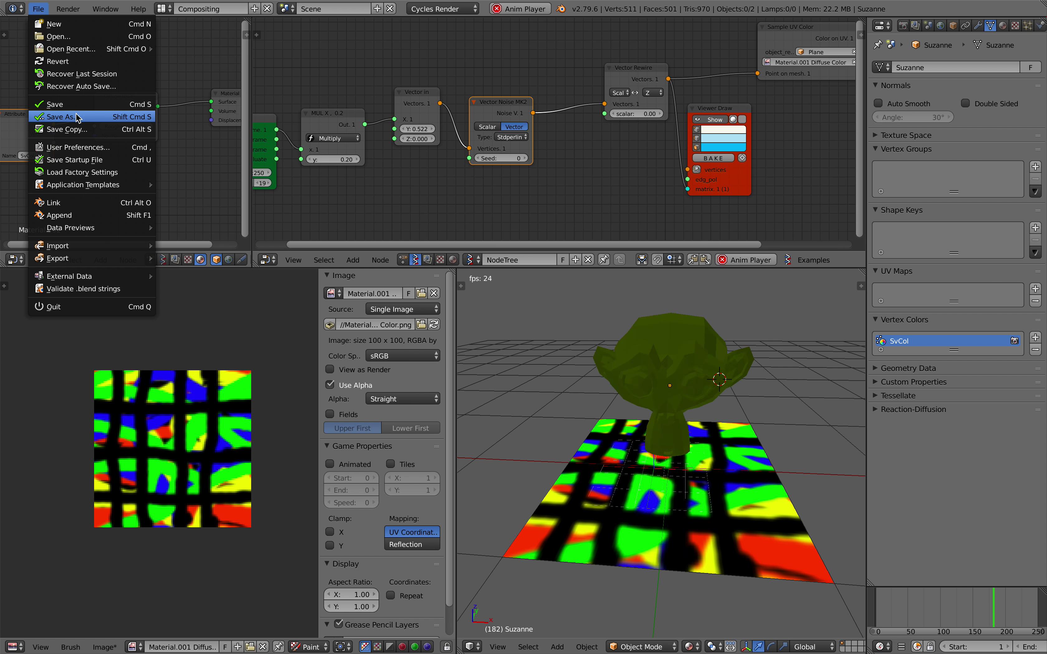
click(52, 108)
click(1005, 41)
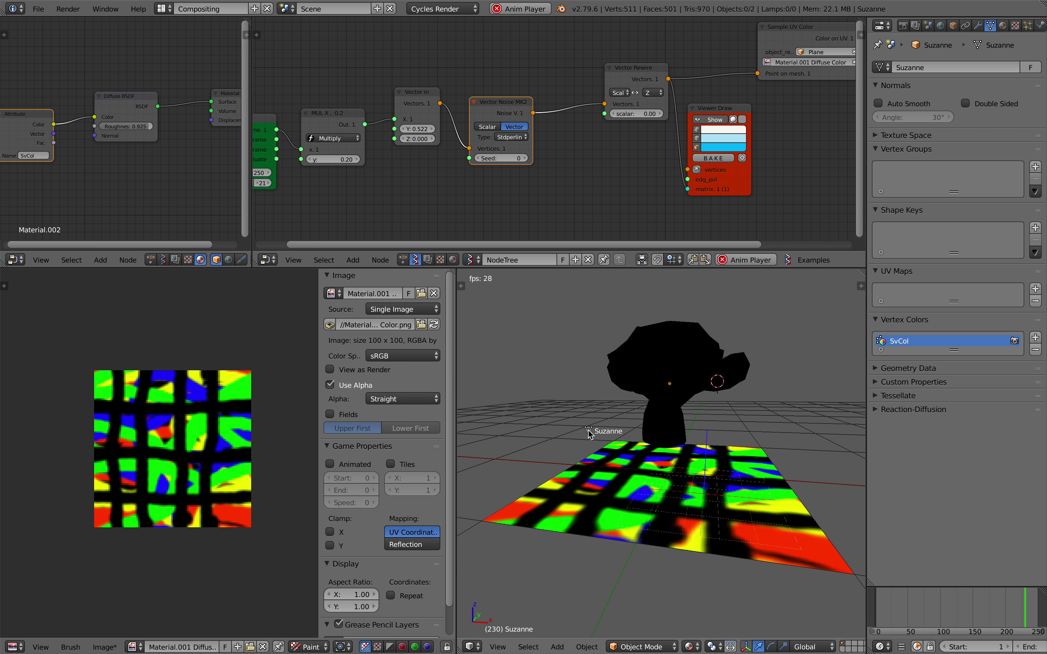
Try Solid shading in the 3D view and return to Material shading
click(691, 647)
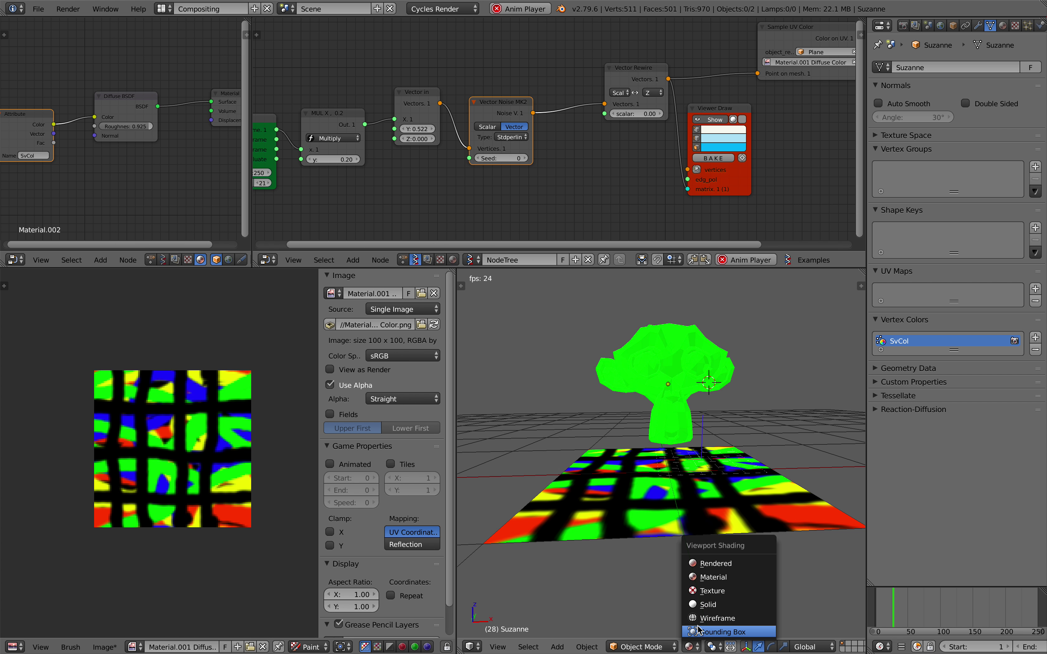
click(709, 566)
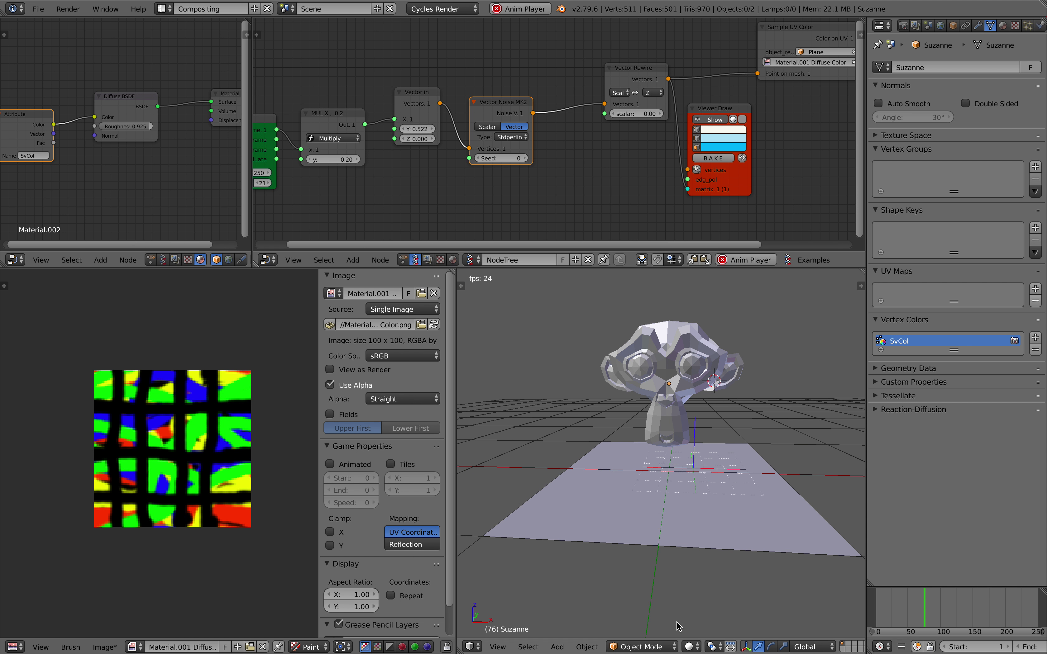
click(690, 646)
click(702, 580)
middle_drag(705, 546, 649, 578)
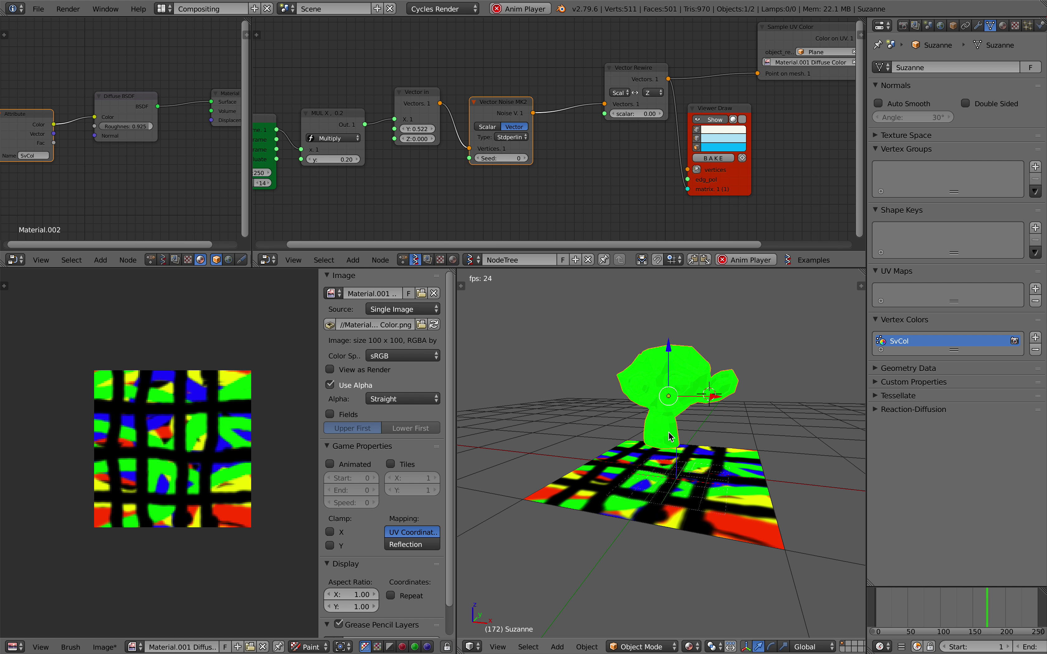
Raise Suzanne slightly above the plane along the Z axis and save over the current file
drag(669, 354, 669, 351)
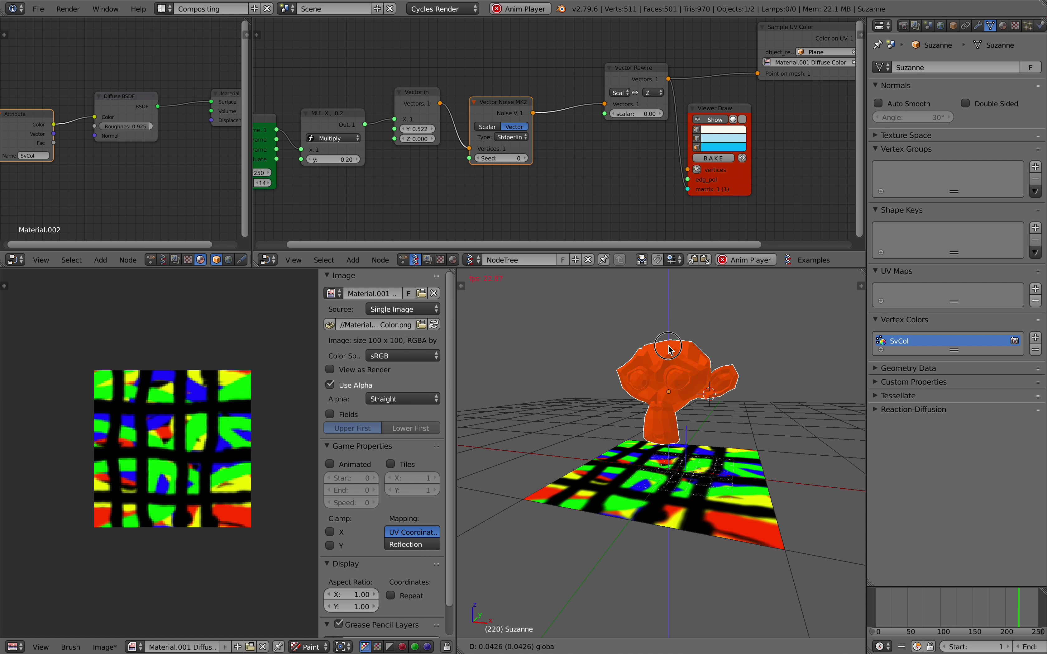
drag(667, 300, 676, 355)
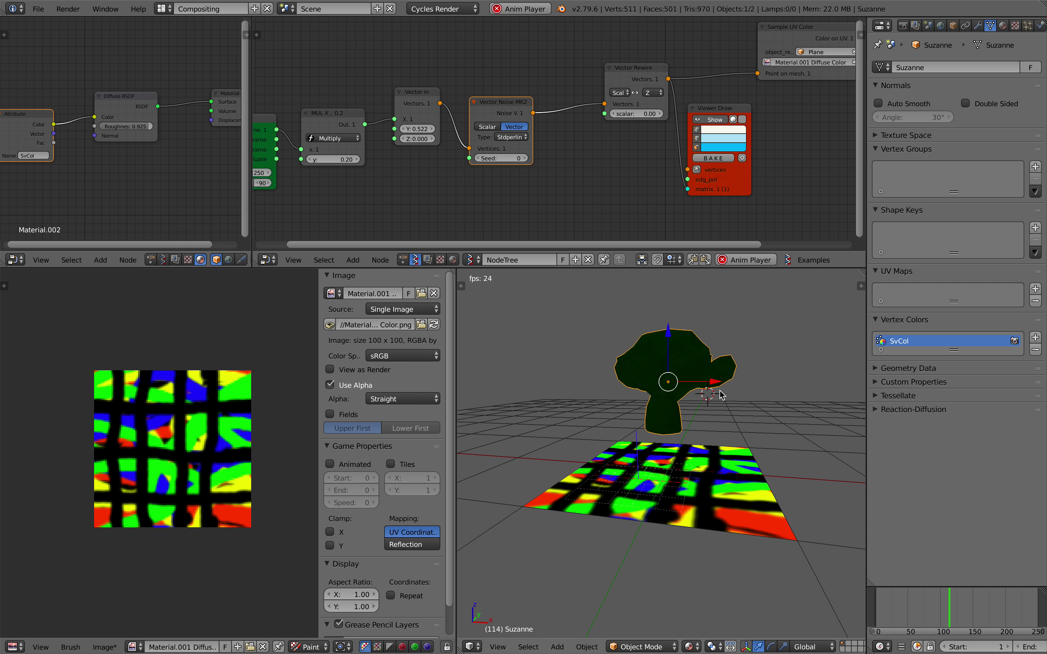
middle_drag(719, 391, 718, 403)
scroll(711, 394, up, 1)
key(ctrl+s)
click(719, 404)
scroll(721, 411, down, 1)
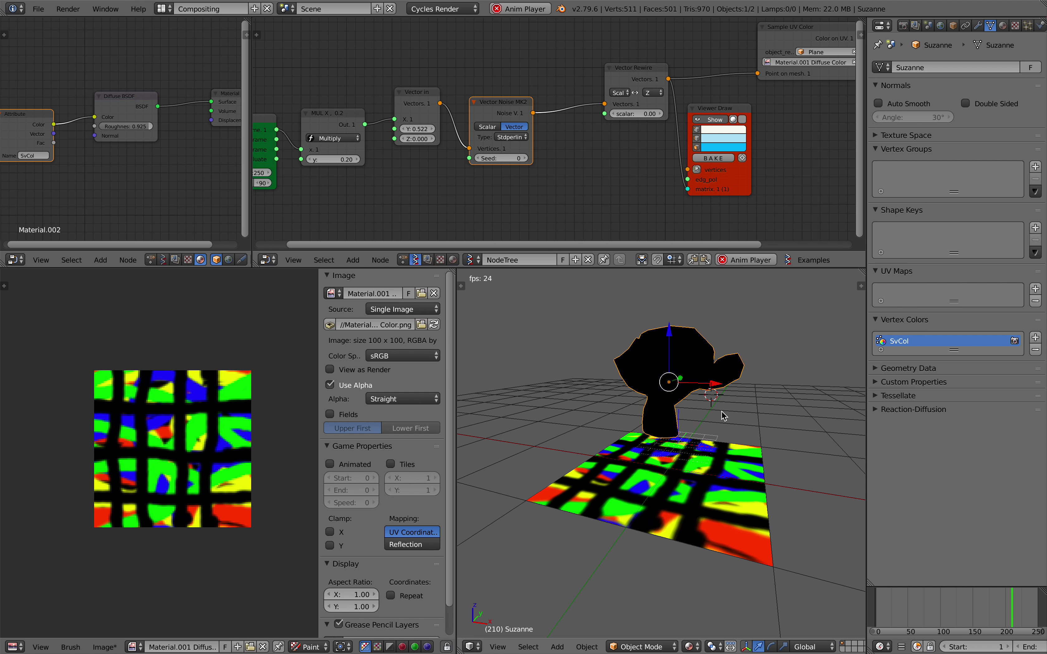
Nudge the Sample UV Color node slightly and review its links from Vector Rewire to Vertex color mk3
middle_drag(554, 185, 524, 199)
middle_drag(725, 97, 541, 90)
scroll(542, 90, up, 3)
middle_drag(601, 47, 530, 82)
scroll(530, 81, up, 1)
drag(539, 60, 530, 63)
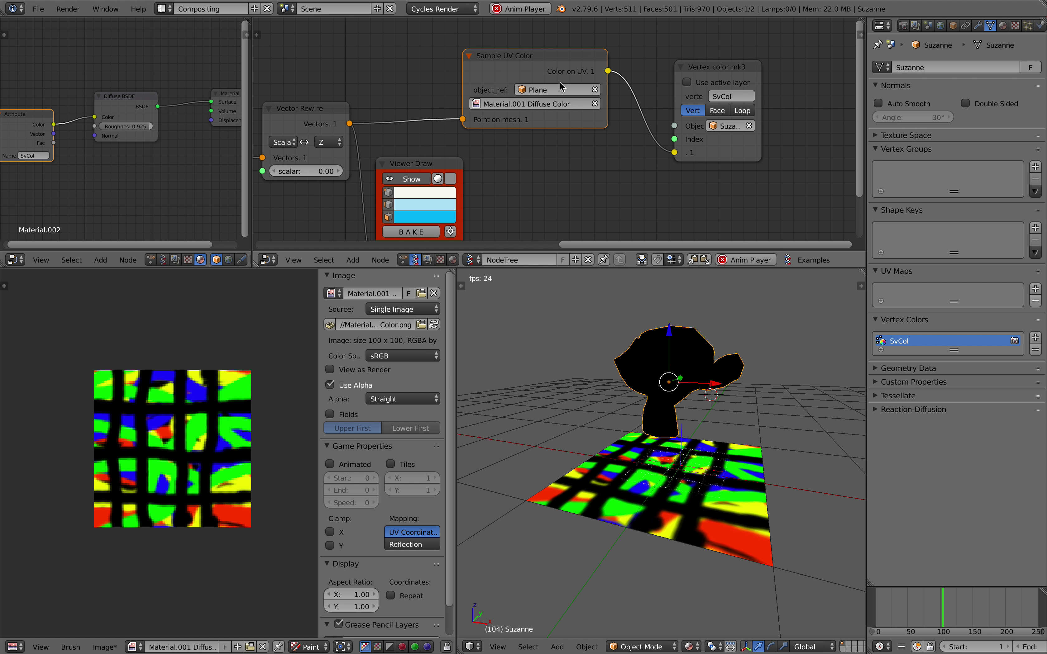
scroll(560, 87, down, 3)
middle_drag(400, 109, 515, 98)
scroll(535, 118, down, 3)
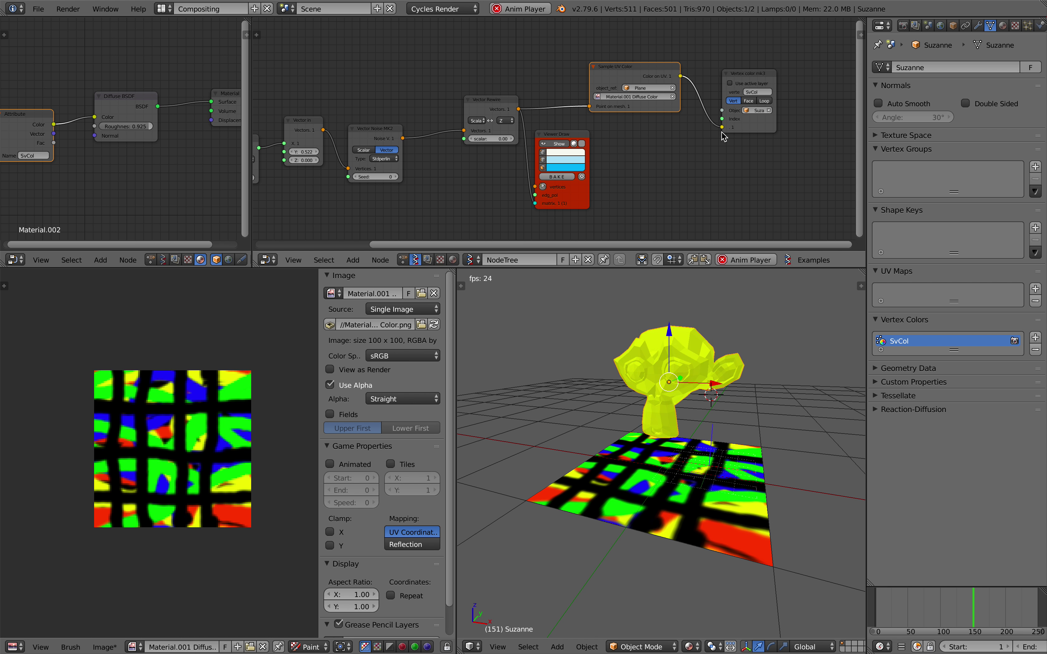